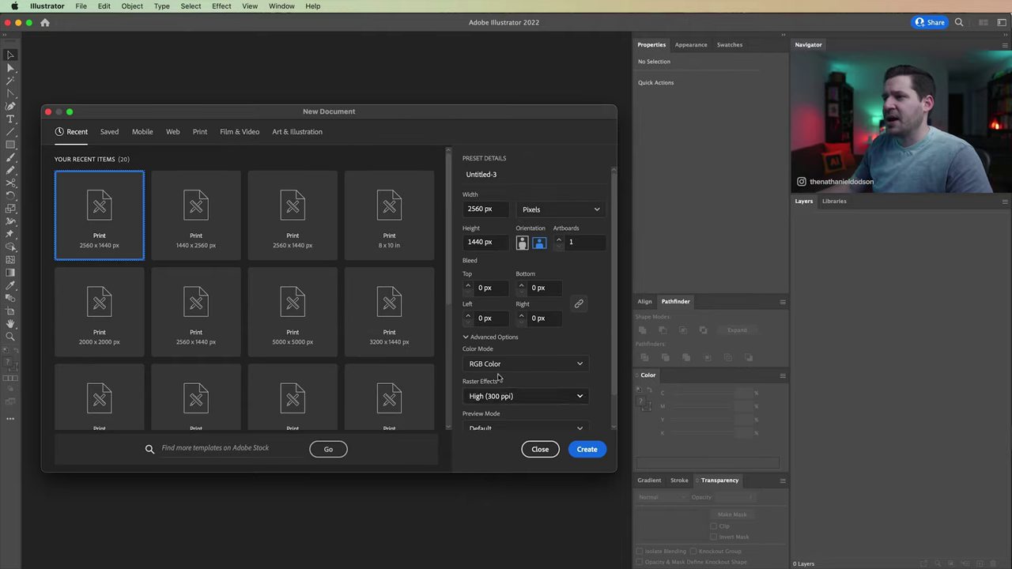
Create the blank 2560 × 1440 px document and bring up the Swatches panel.
{"action": "left_click", "coordinate": [588, 449]}
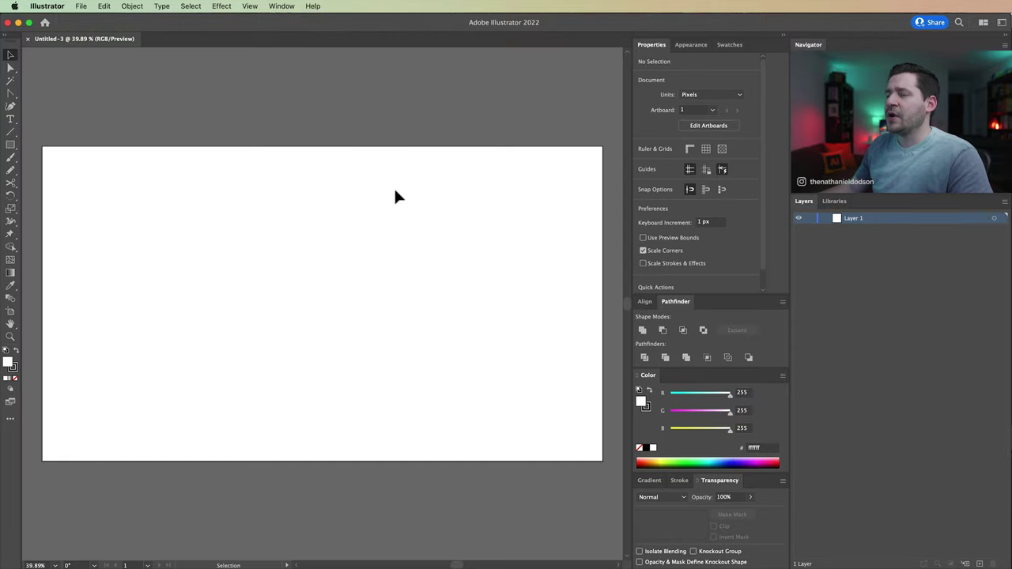
{"action": "left_click", "coordinate": [729, 45]}
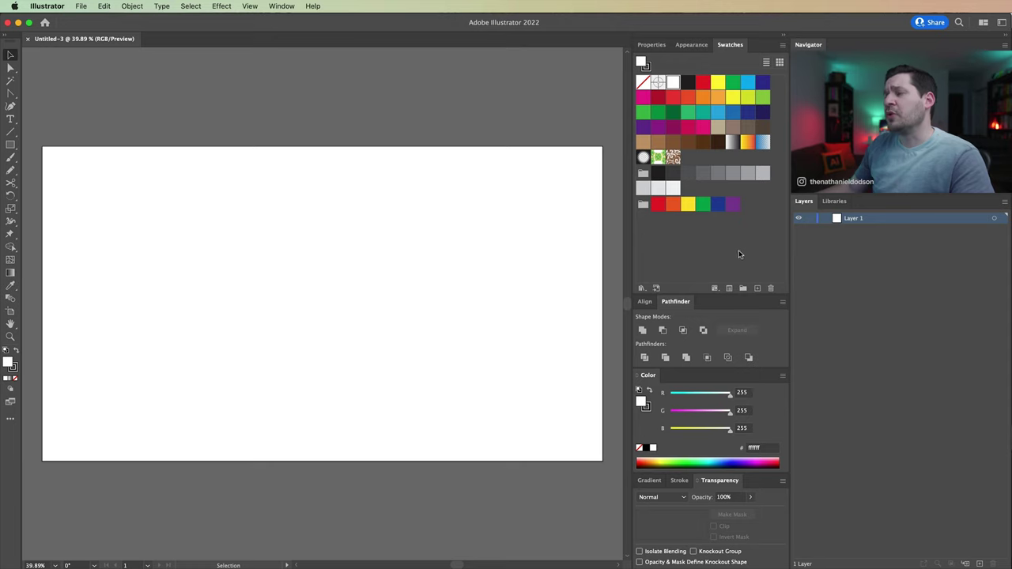
Add a global pink swatch with R=255 G=0 B=122.
{"action": "left_click", "coordinate": [758, 289]}
{"action": "left_click_drag", "start_coordinate": [980, 213], "coordinate": [452, 214]}
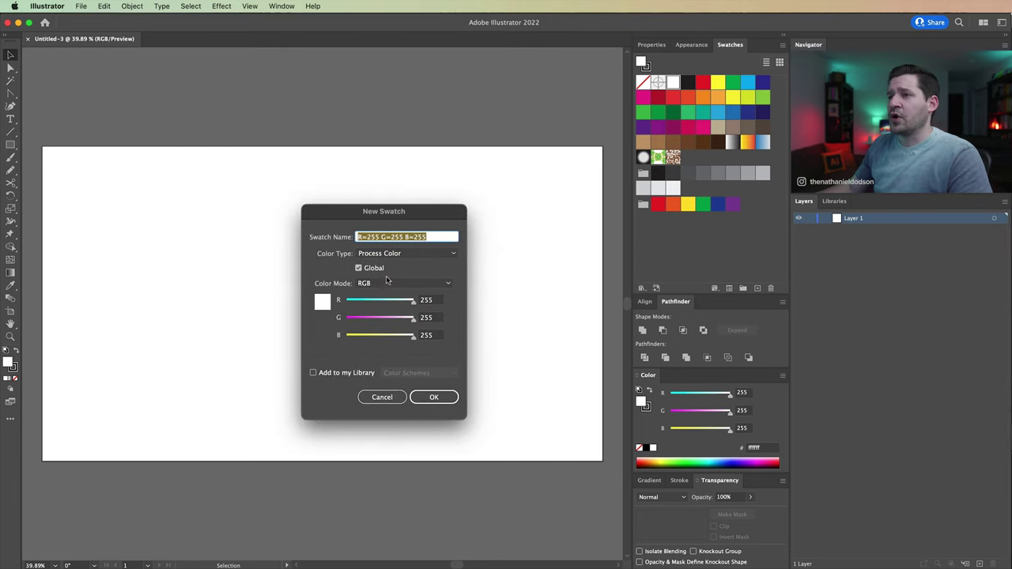
{"action": "left_click", "coordinate": [431, 317]}
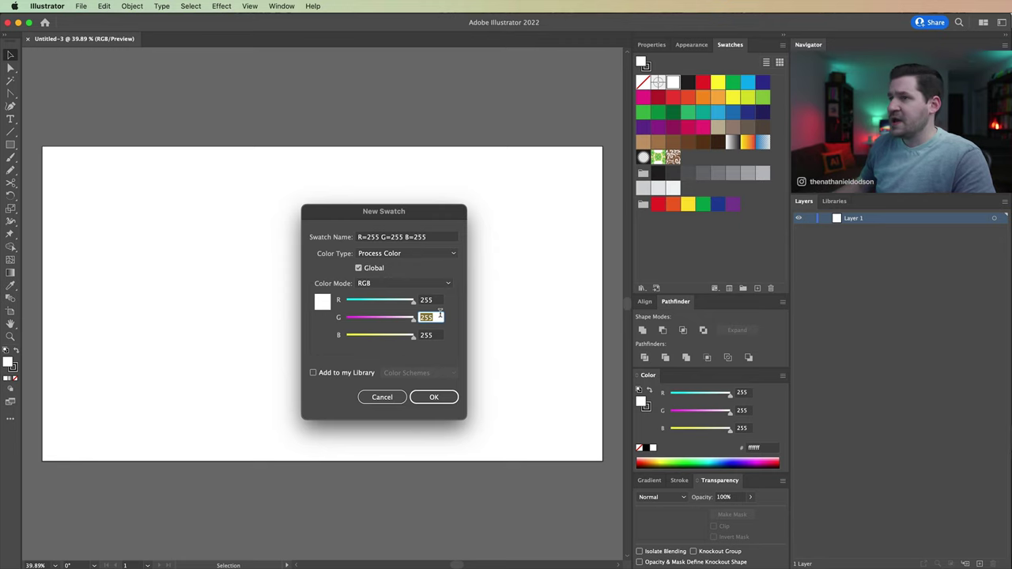
{"action": "type", "text": "0"}
{"action": "key", "text": "Tab"}
{"action": "type", "text": "122"}
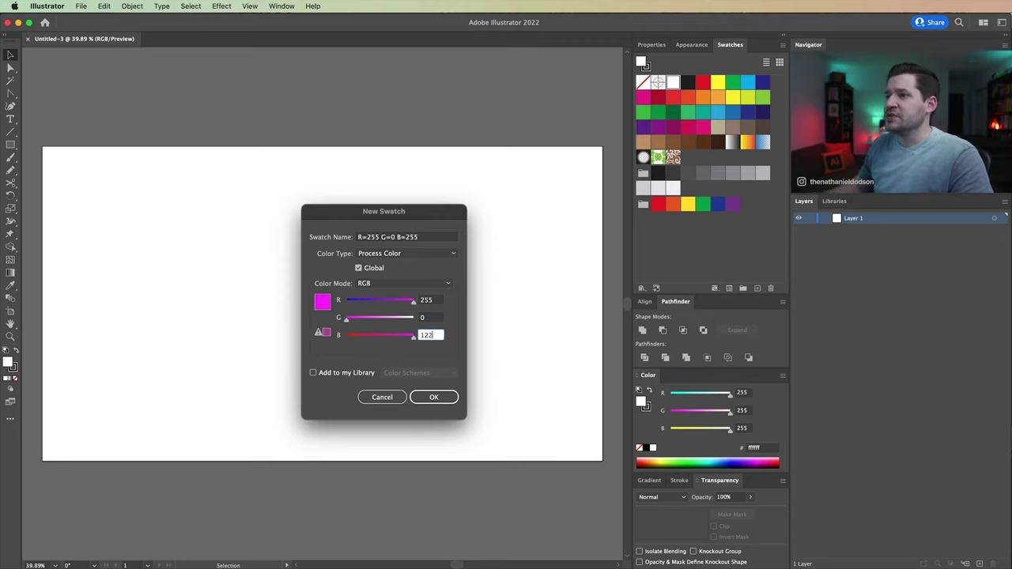
{"action": "key", "text": "Tab"}
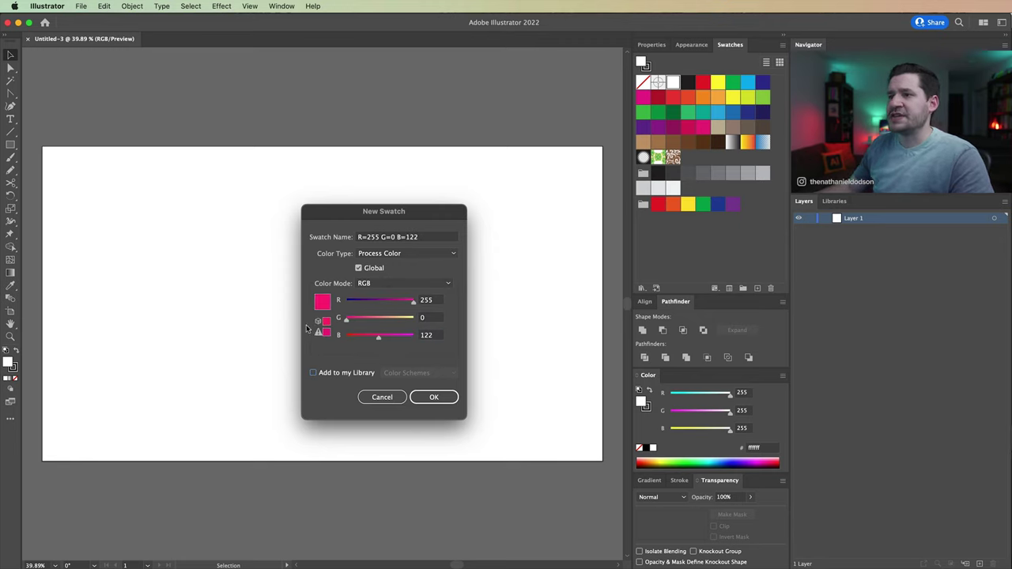
{"action": "left_click", "coordinate": [433, 397]}
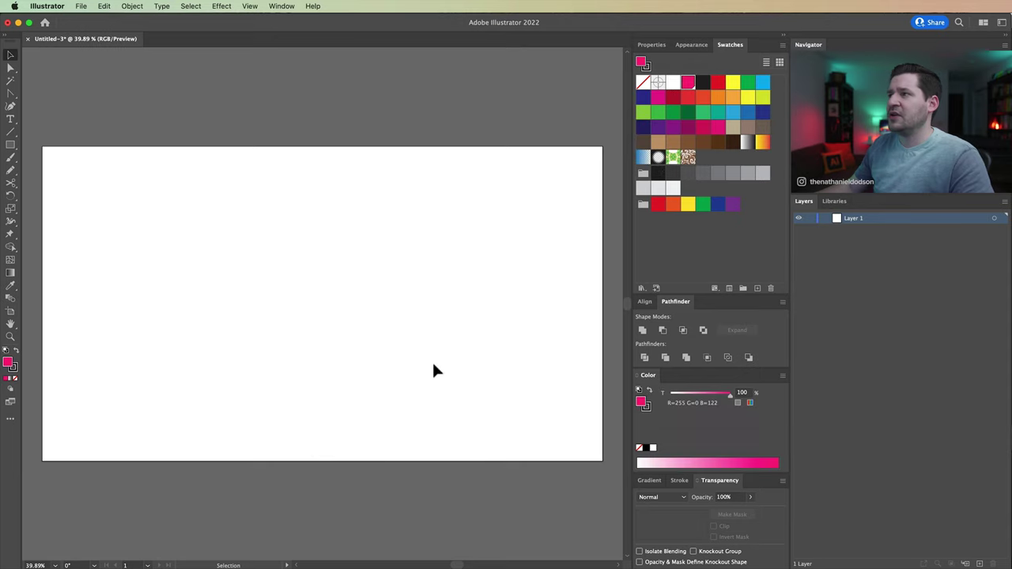
{"action": "double_click", "coordinate": [687, 83]}
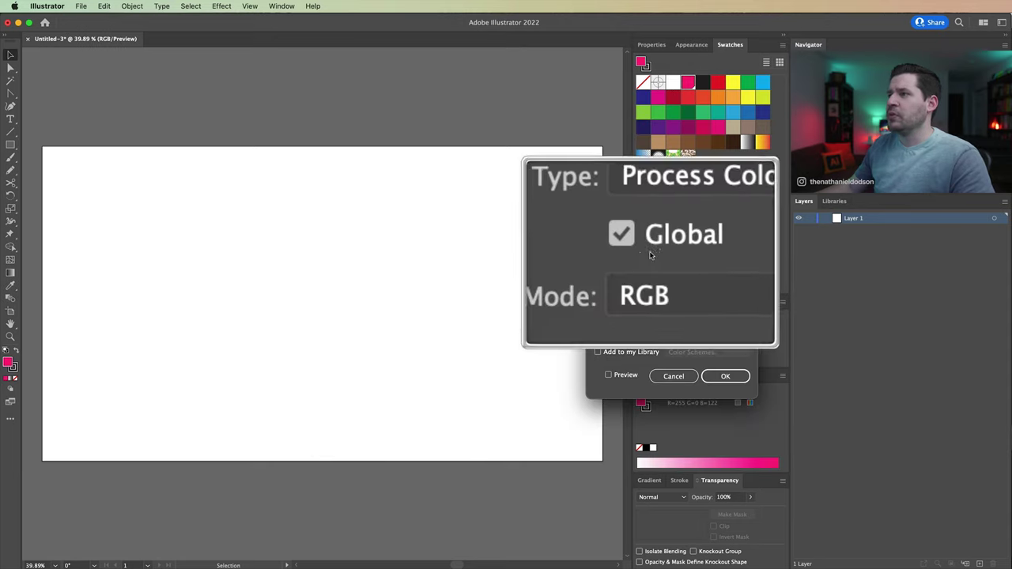
{"action": "left_click", "coordinate": [725, 376]}
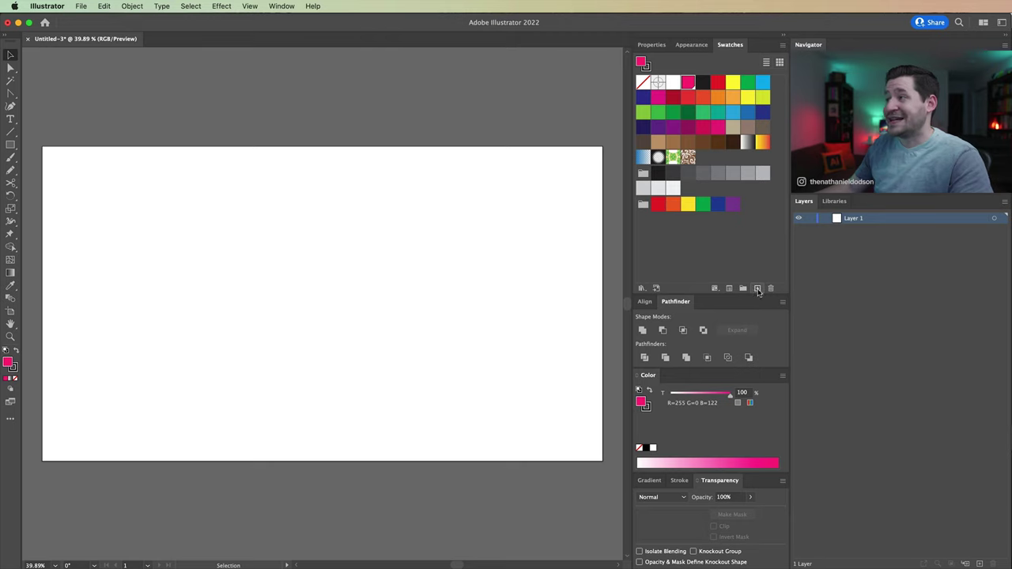
Add a dark purple swatch with R=40 G=0 B=95.
{"action": "left_click", "coordinate": [758, 289]}
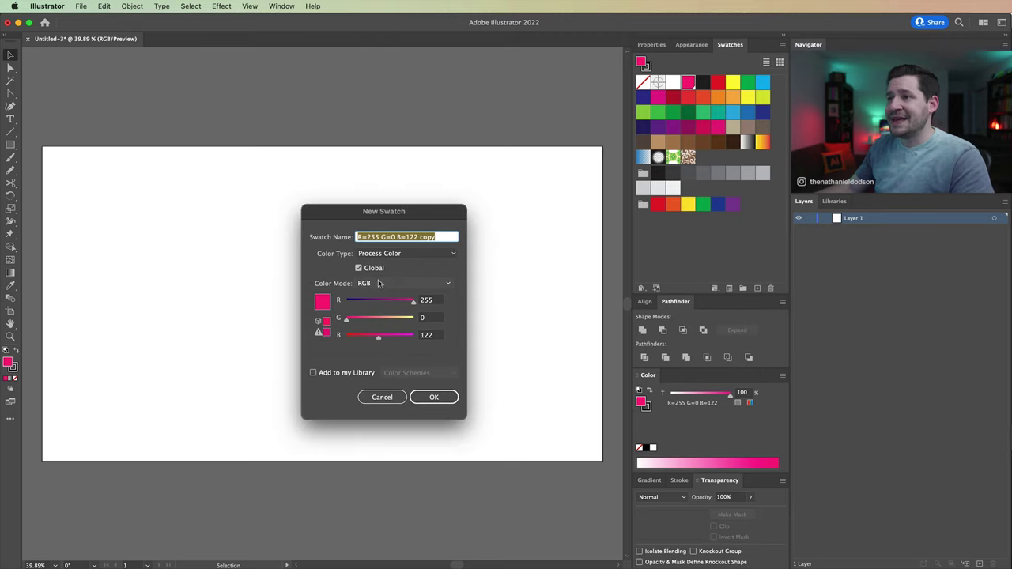
{"action": "double_click", "coordinate": [433, 301]}
{"action": "type", "text": "40"}
{"action": "key", "text": "Tab"}
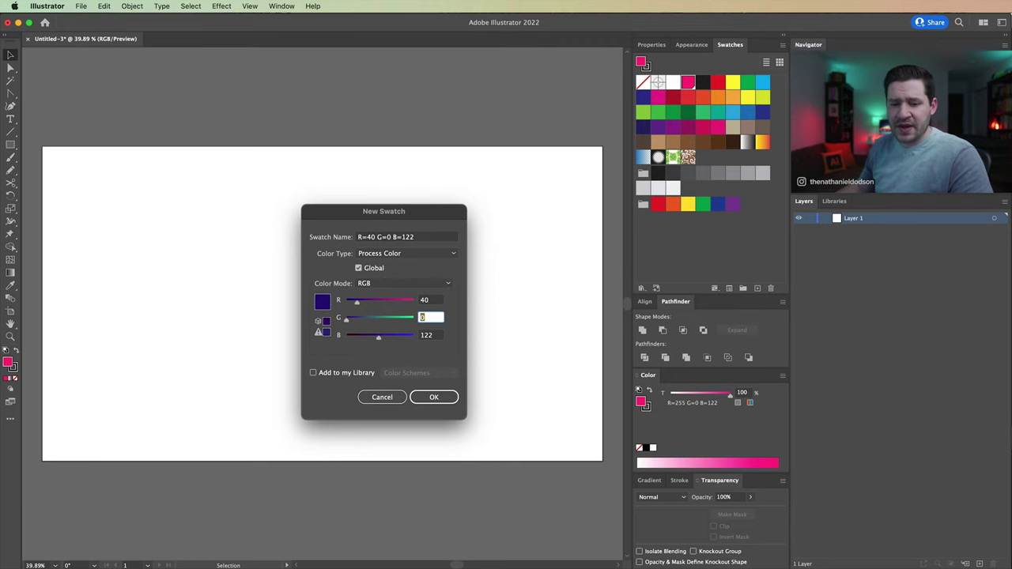
{"action": "key", "text": "Tab"}
{"action": "type", "text": "95"}
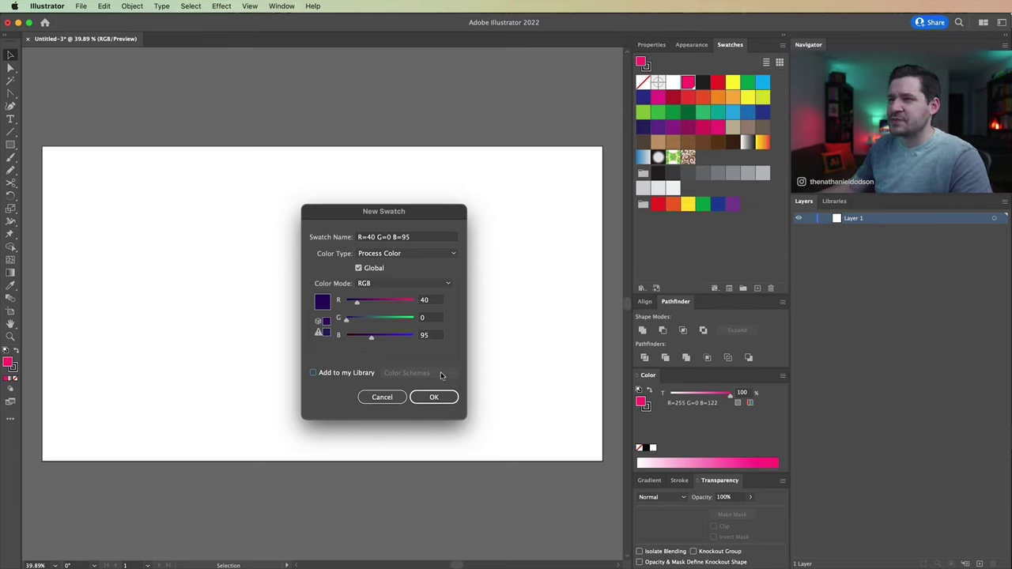
{"action": "left_click", "coordinate": [435, 397]}
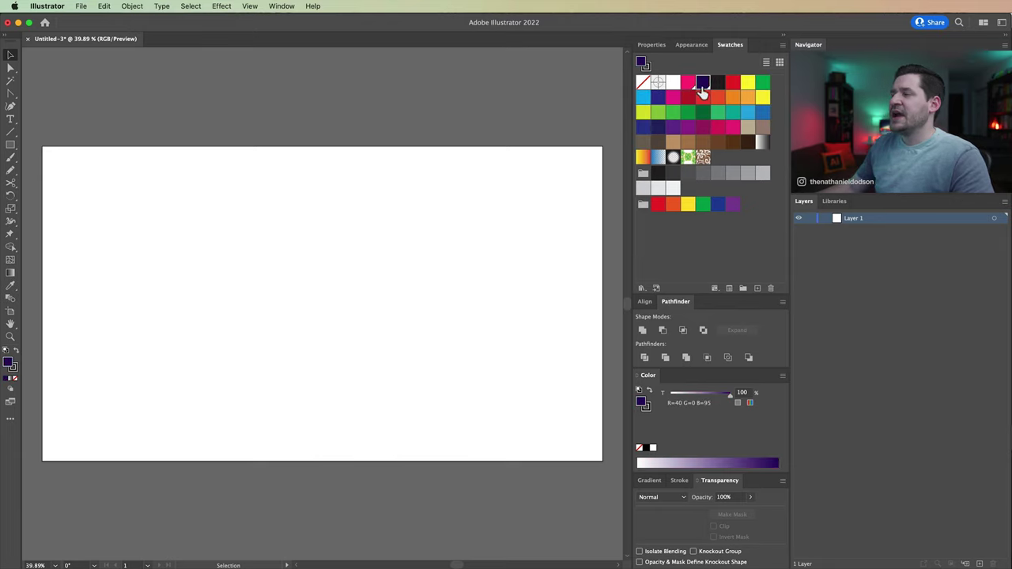
{"action": "left_click", "coordinate": [716, 256]}
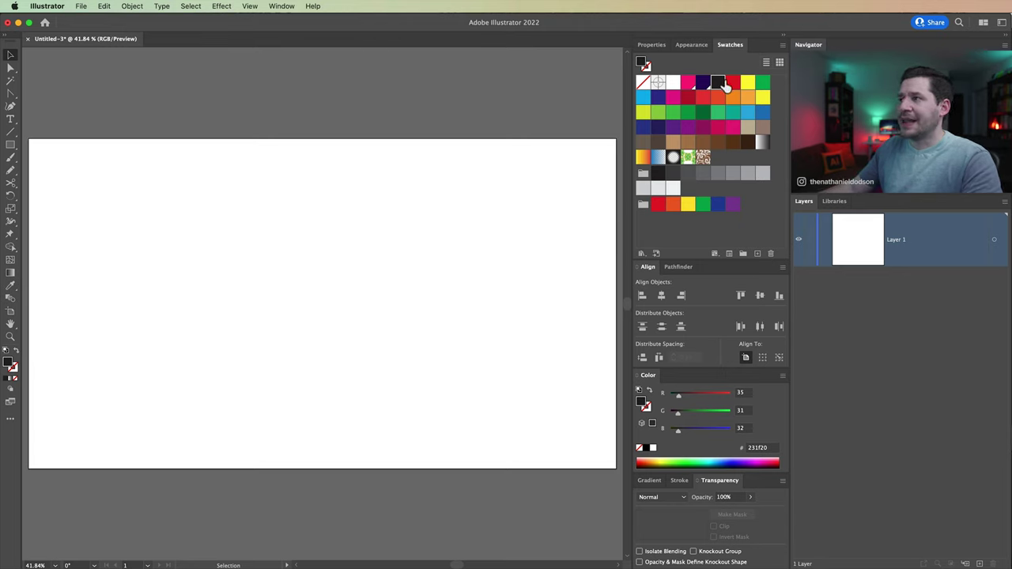
Choose the Rectangle tool for drawing with the near-black fill.
{"action": "left_click", "coordinate": [11, 146]}
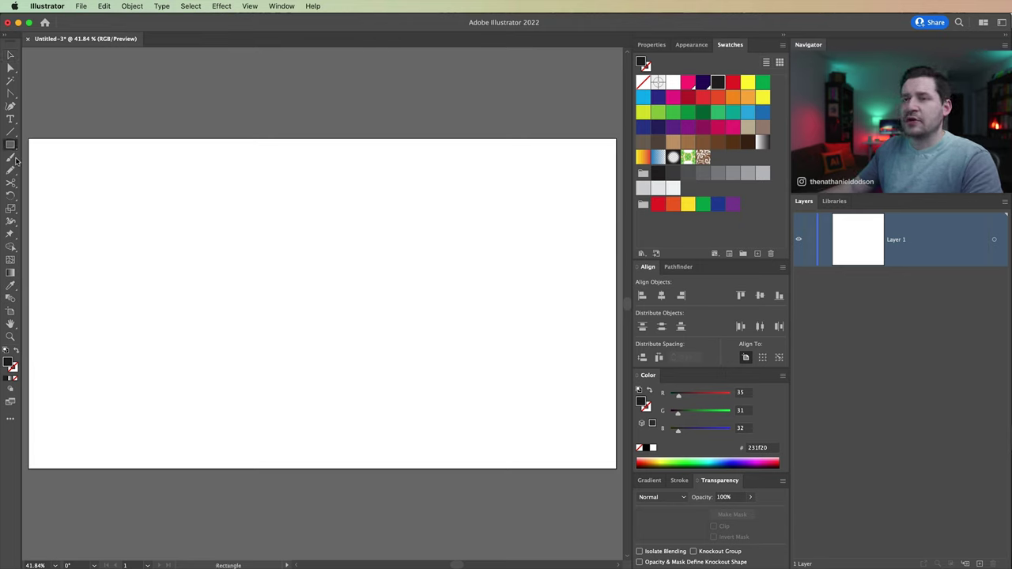
Create a 40 × 200 px near-black rectangle left of centre.
{"action": "left_click", "coordinate": [250, 279]}
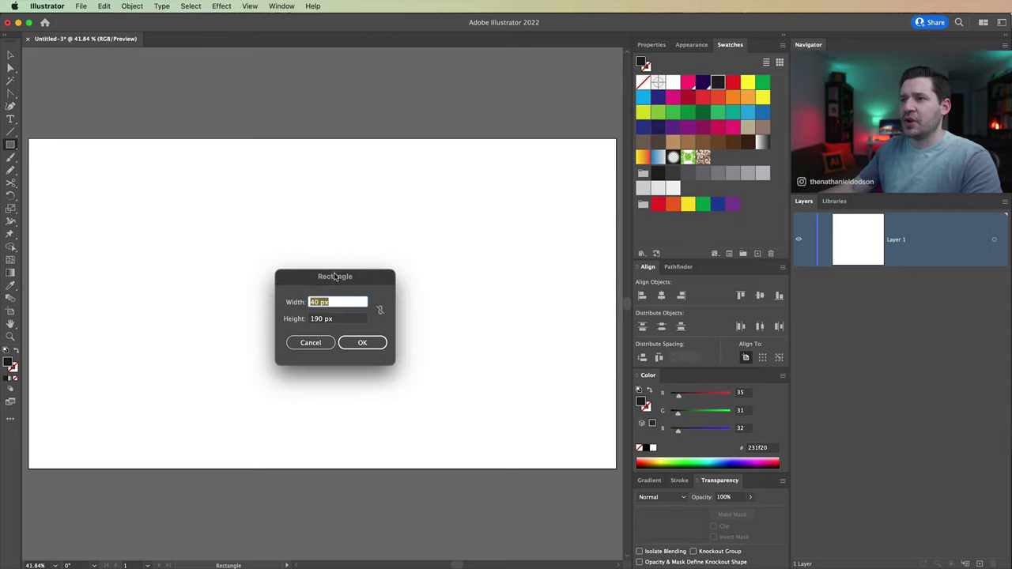
{"action": "key", "text": "Tab"}
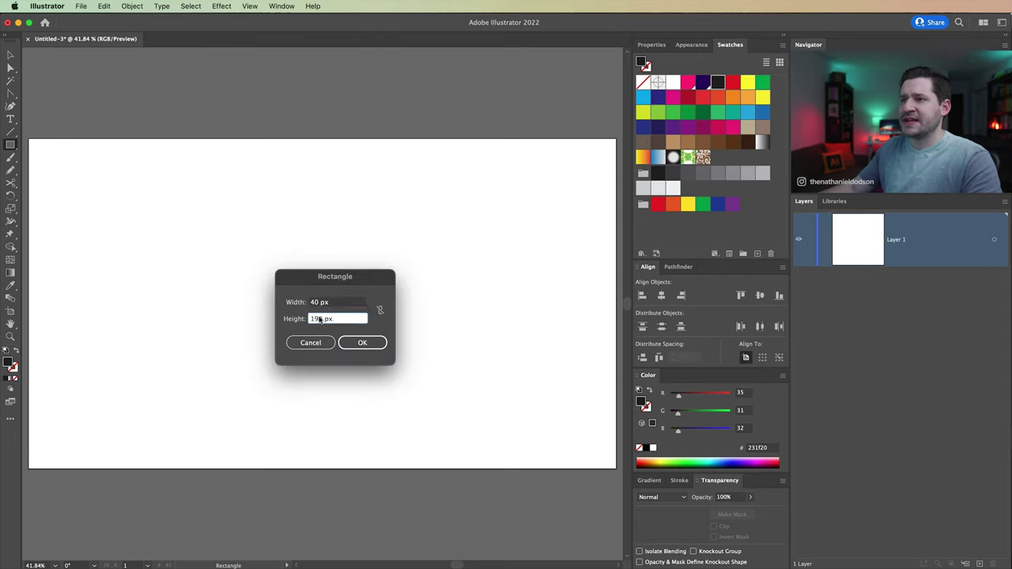
{"action": "type", "text": "200"}
{"action": "key", "text": "Tab"}
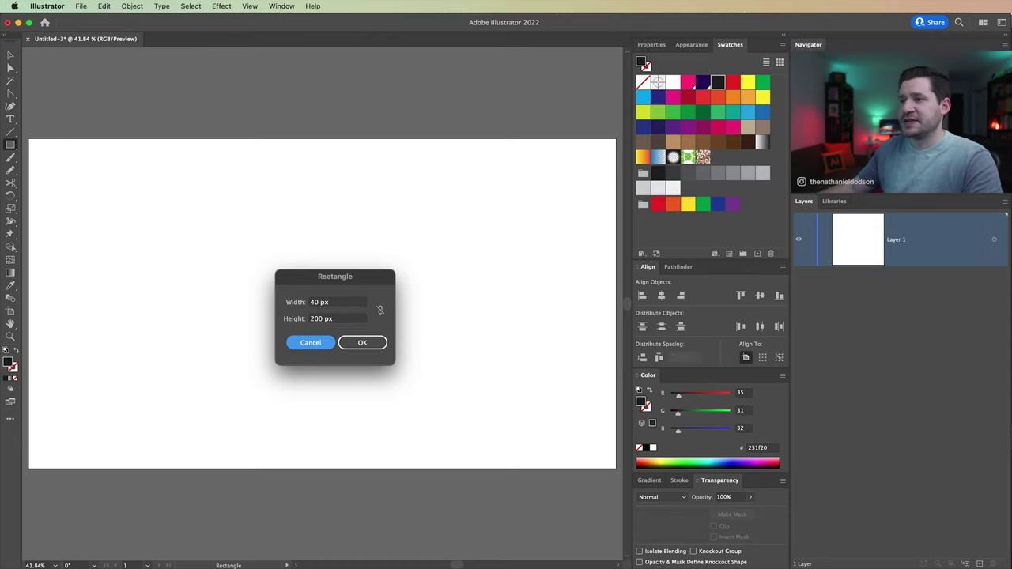
{"action": "left_click", "coordinate": [379, 342]}
Zoom in on the rectangle and nudge it slightly upward.
{"action": "key", "text": "z"}
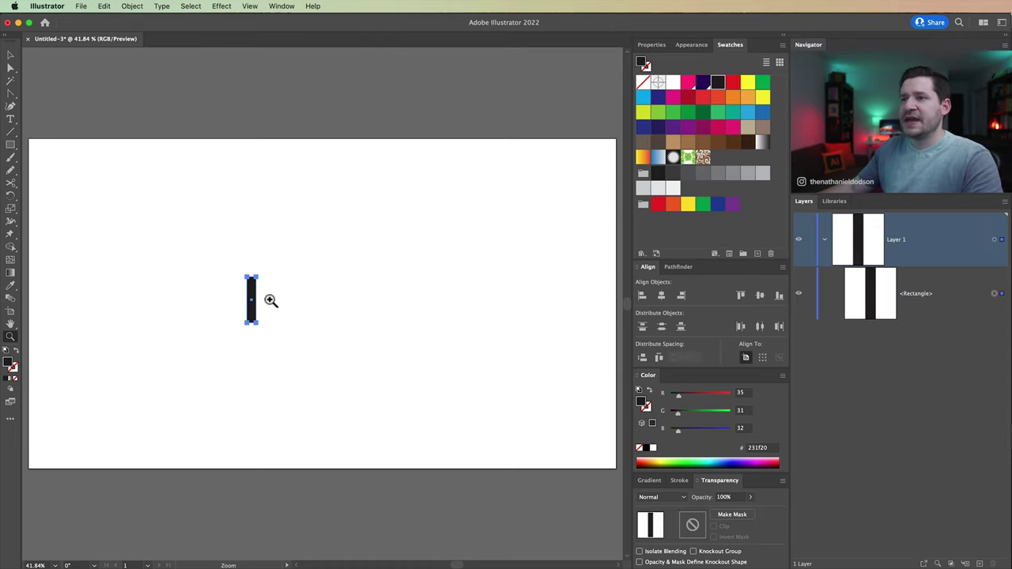
{"action": "left_click", "coordinate": [269, 300]}
{"action": "left_click", "coordinate": [293, 299]}
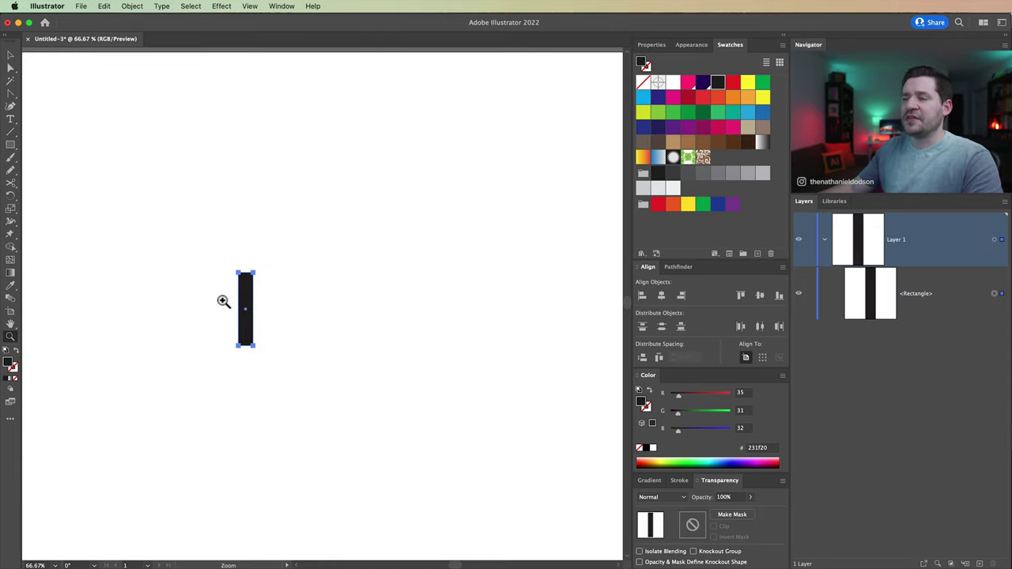
{"action": "key", "text": "v"}
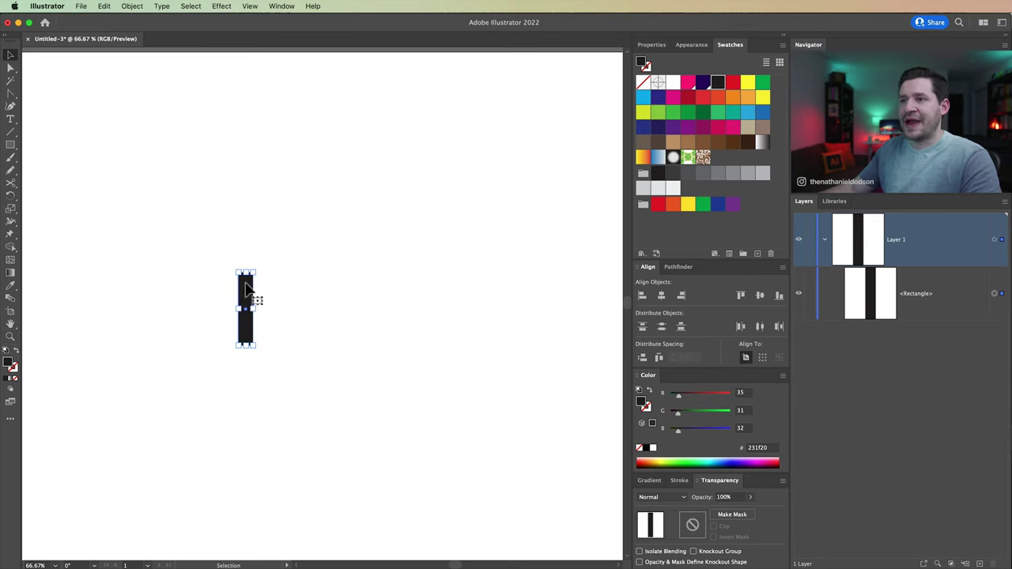
{"action": "left_click_drag", "start_coordinate": [247, 295], "coordinate": [246, 287]}
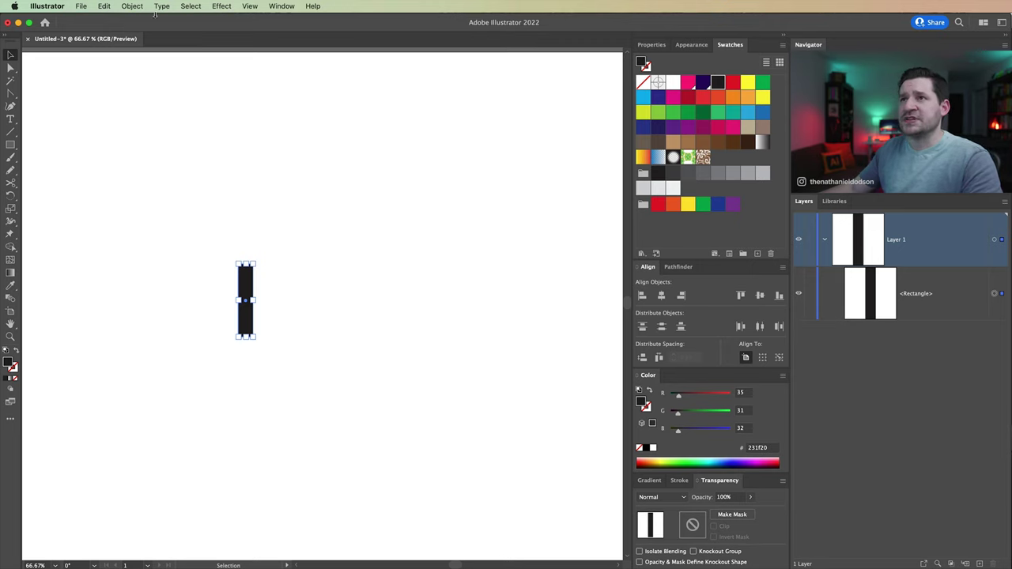
{"action": "left_click", "coordinate": [132, 7]}
Make a 90° rotated copy of the bar, then select both bars, aligning to the horizontal one.
{"action": "mouse_move", "coordinate": [142, 21]}
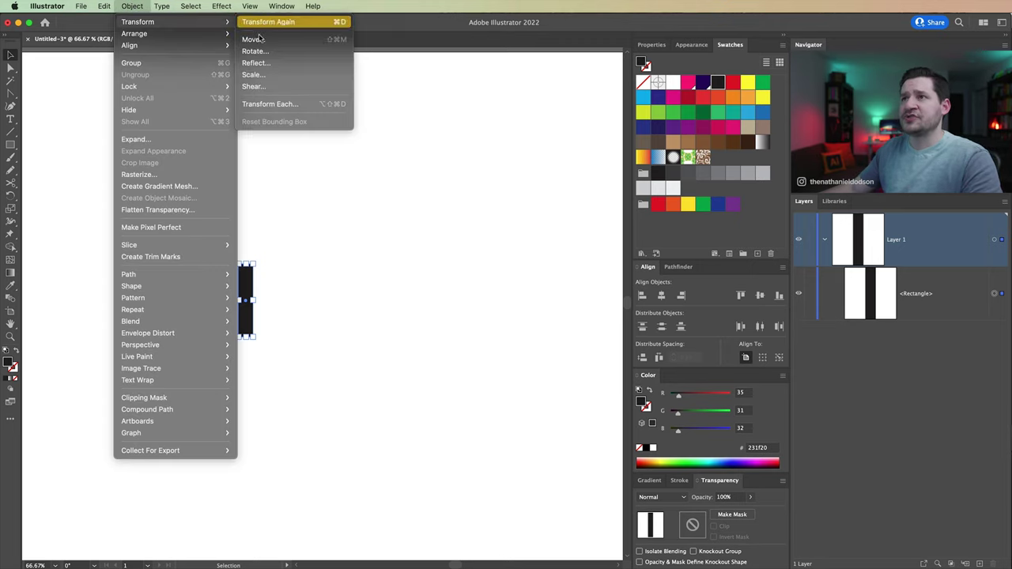
{"action": "left_click", "coordinate": [265, 49]}
{"action": "left_click_drag", "start_coordinate": [480, 220], "coordinate": [485, 273]}
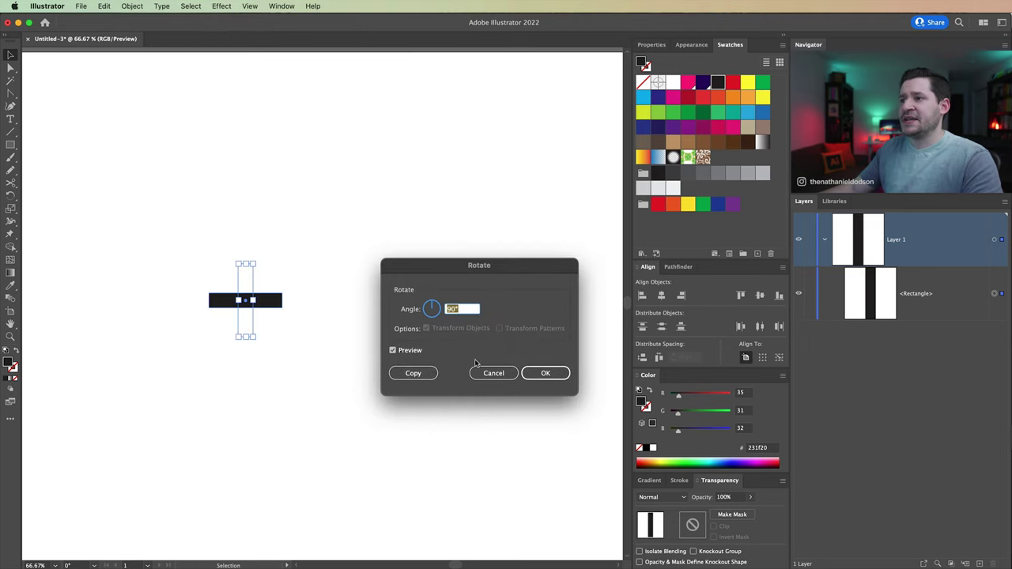
{"action": "left_click", "coordinate": [429, 374]}
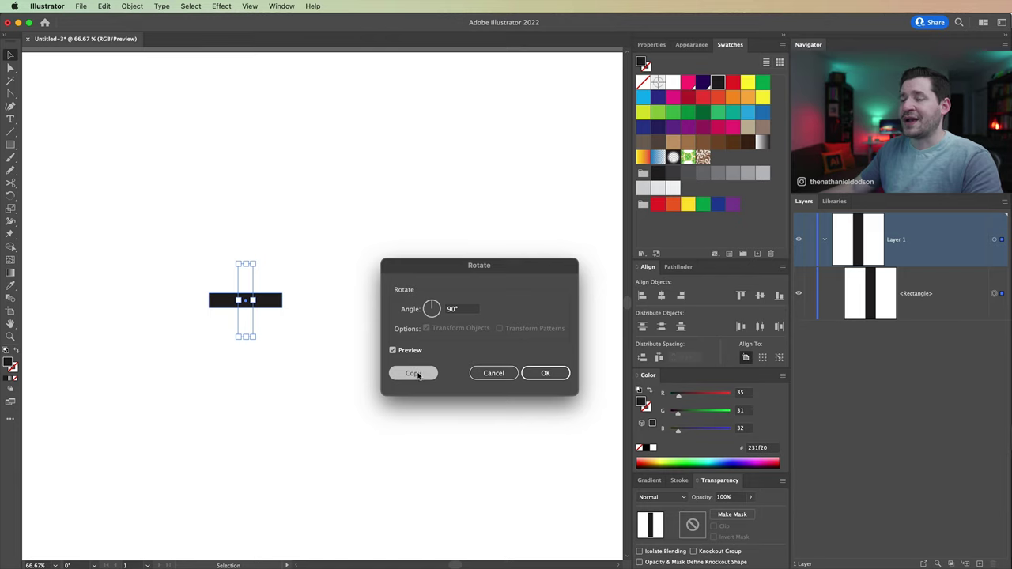
{"action": "left_click_drag", "start_coordinate": [195, 235], "coordinate": [312, 369]}
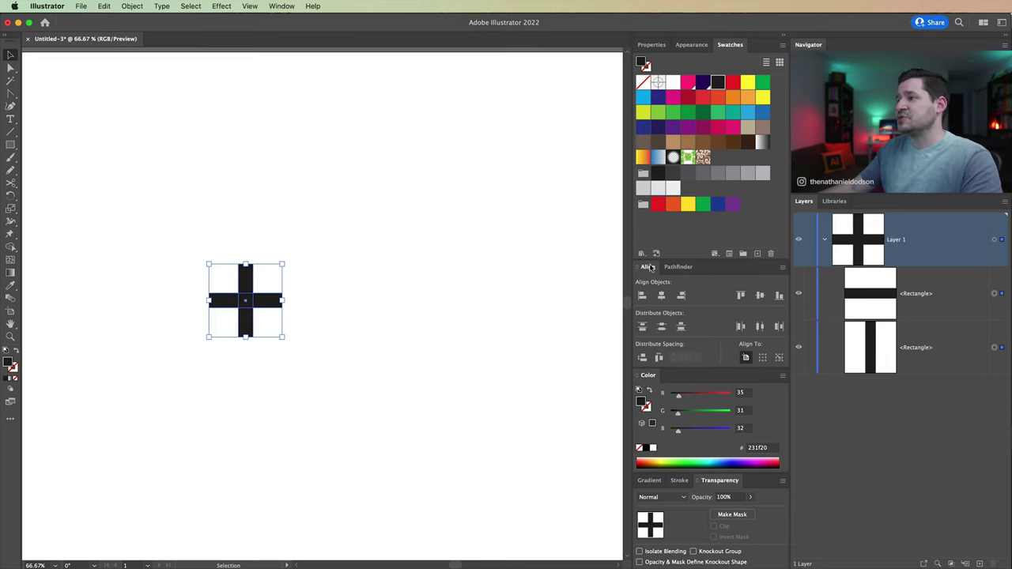
{"action": "left_click", "coordinate": [779, 357]}
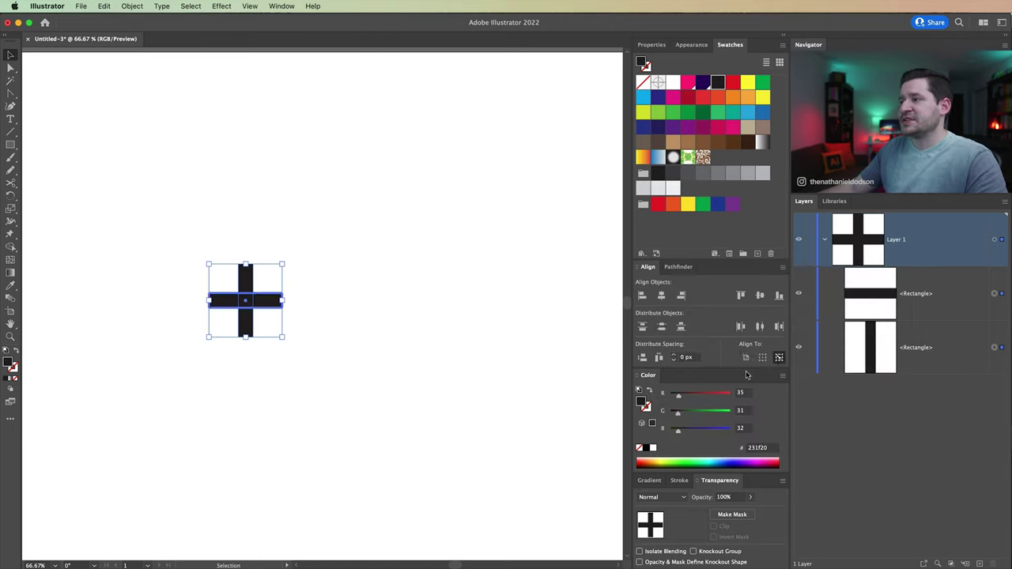
Align the bars' left and bottom edges into an L, move it, then select only the vertical bar.
{"action": "left_click", "coordinate": [641, 296]}
{"action": "left_click", "coordinate": [778, 296]}
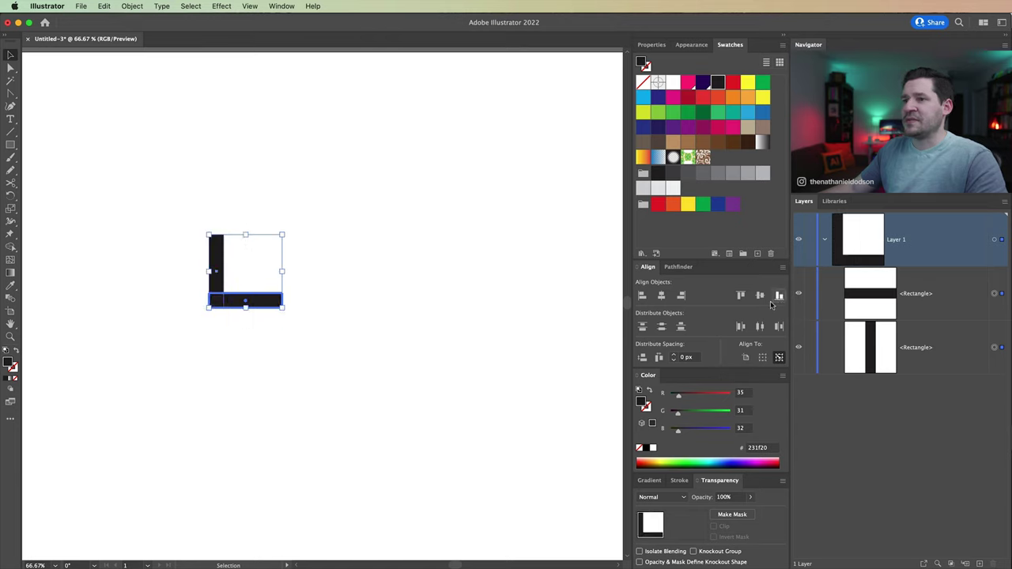
{"action": "left_click", "coordinate": [172, 193]}
{"action": "left_click_drag", "start_coordinate": [172, 193], "coordinate": [273, 343]}
{"action": "left_click_drag", "start_coordinate": [253, 304], "coordinate": [279, 340]}
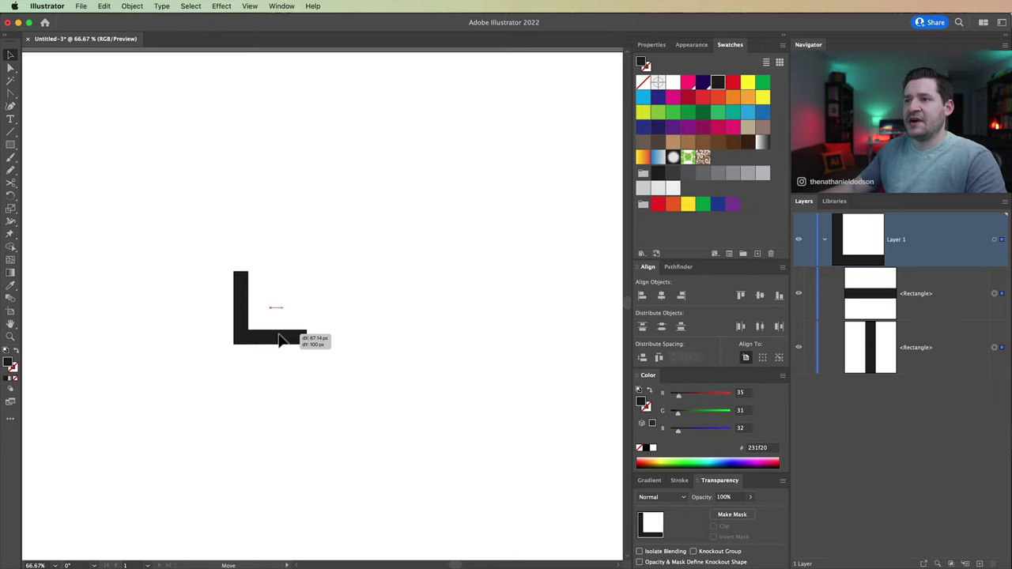
{"action": "left_click", "coordinate": [223, 261]}
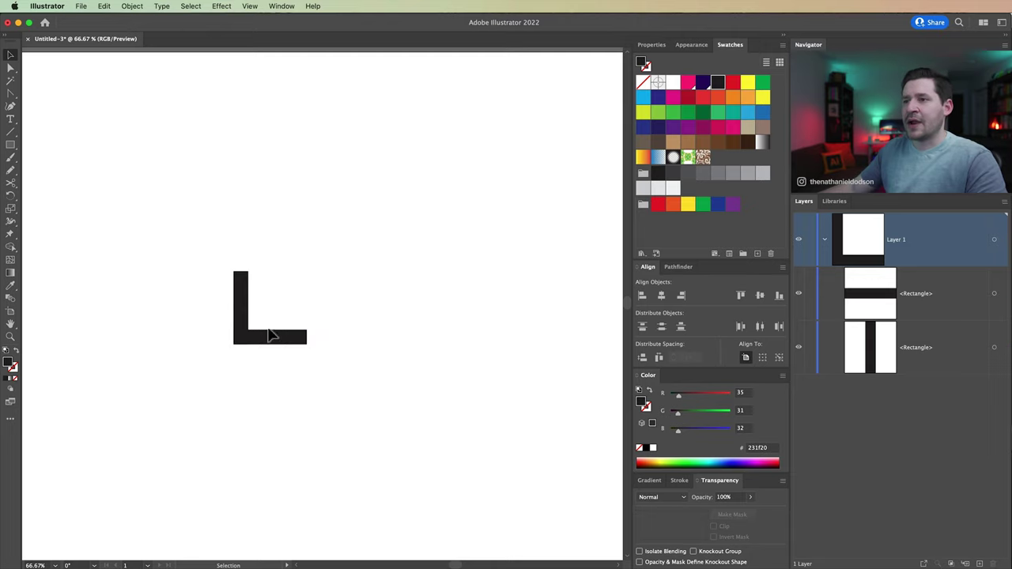
{"action": "left_click_drag", "start_coordinate": [199, 241], "coordinate": [278, 315]}
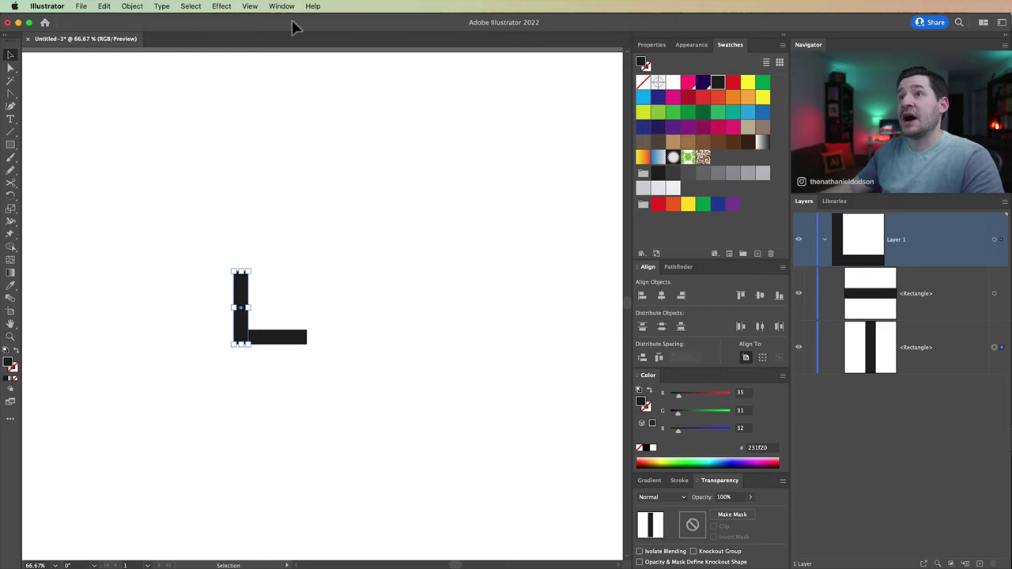
{"action": "left_click", "coordinate": [221, 6]}
Apply a Transform effect to the vertical bar with 2 copies.
{"action": "mouse_move", "coordinate": [271, 115]}
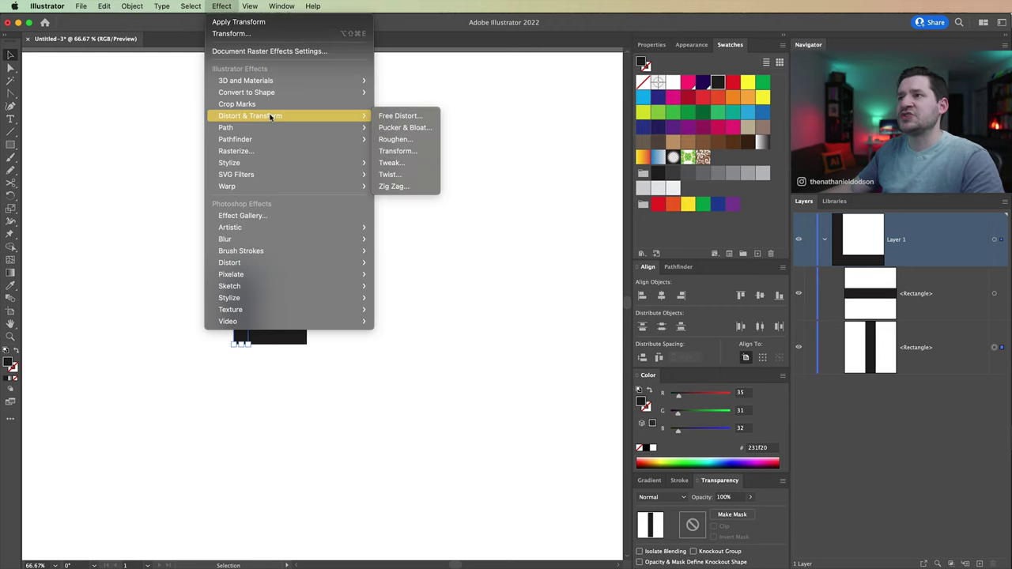
{"action": "left_click", "coordinate": [395, 151]}
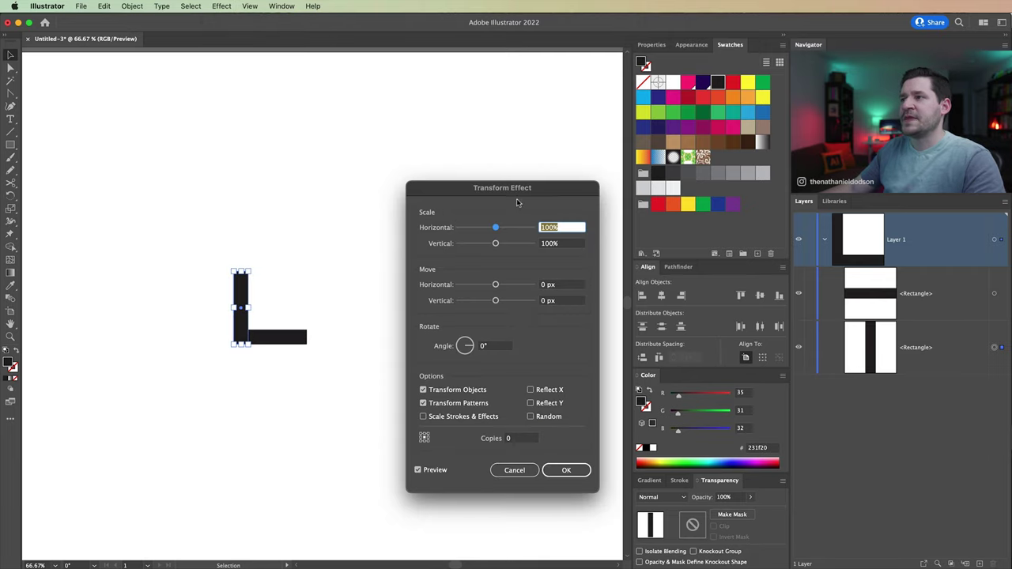
{"action": "left_click_drag", "start_coordinate": [517, 196], "coordinate": [504, 178]}
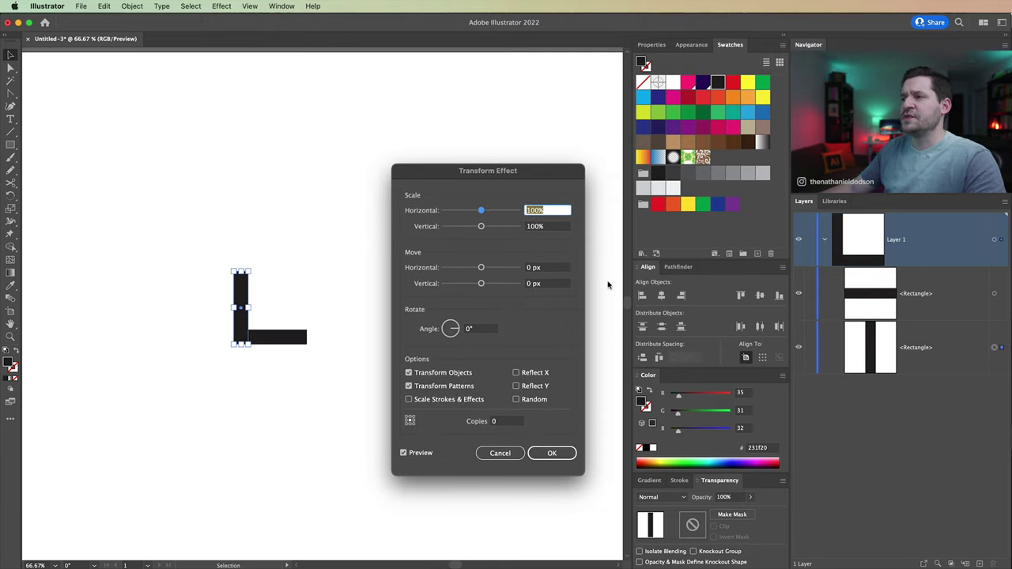
{"action": "left_click", "coordinate": [554, 270]}
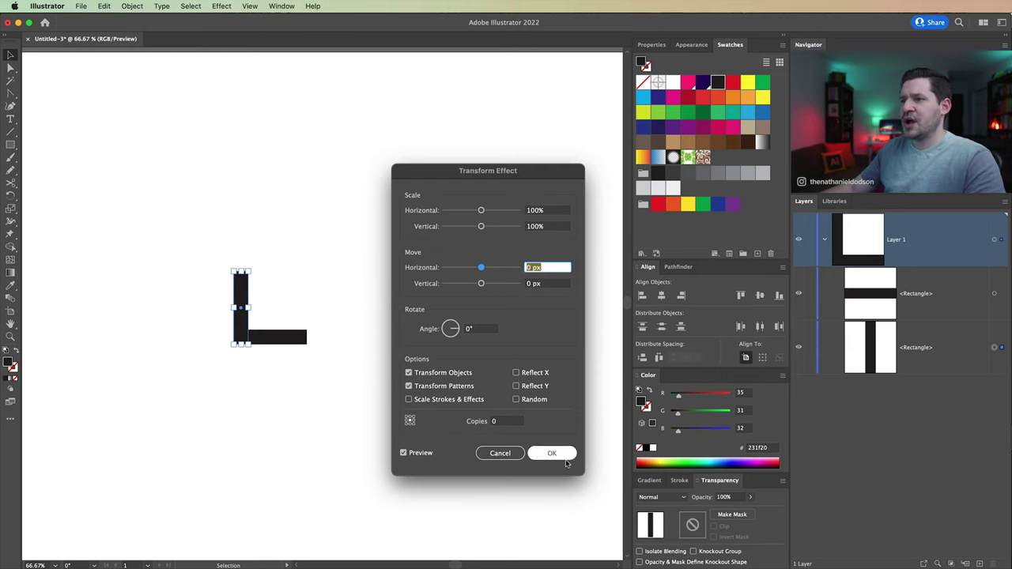
{"action": "left_click", "coordinate": [507, 420]}
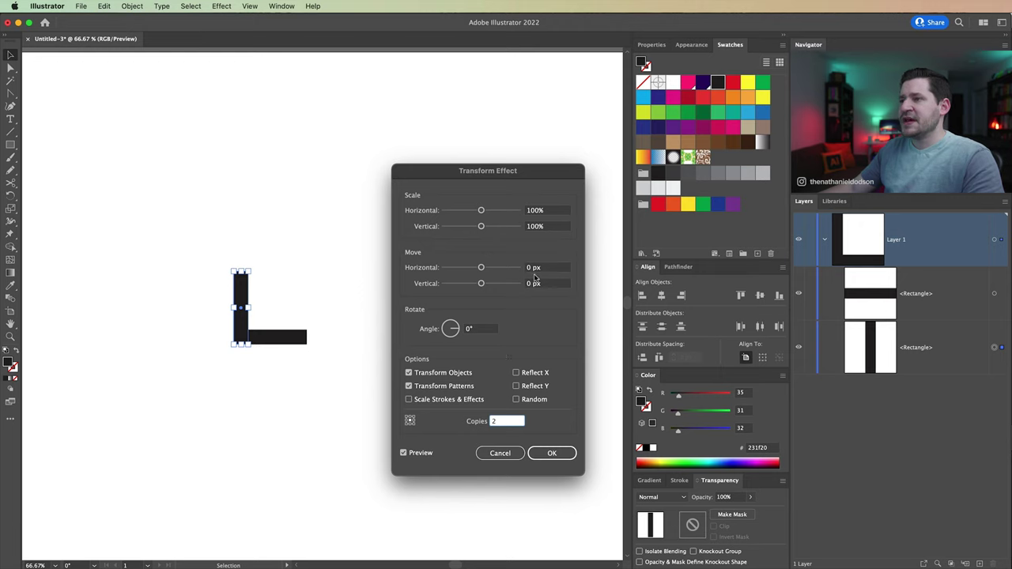
Set the horizontal move between copies to 80 px, confirm, and select all bars.
{"action": "left_click", "coordinate": [537, 268]}
{"action": "type", "text": "20"}
{"action": "key", "text": "Tab"}
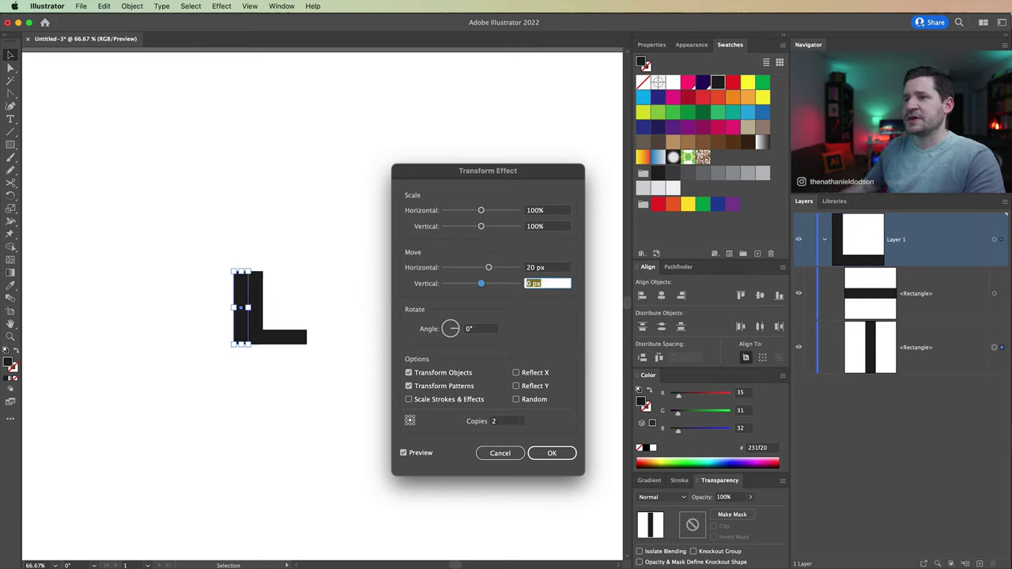
{"action": "left_click", "coordinate": [546, 267]}
{"action": "type", "text": "60"}
{"action": "key", "text": "Tab"}
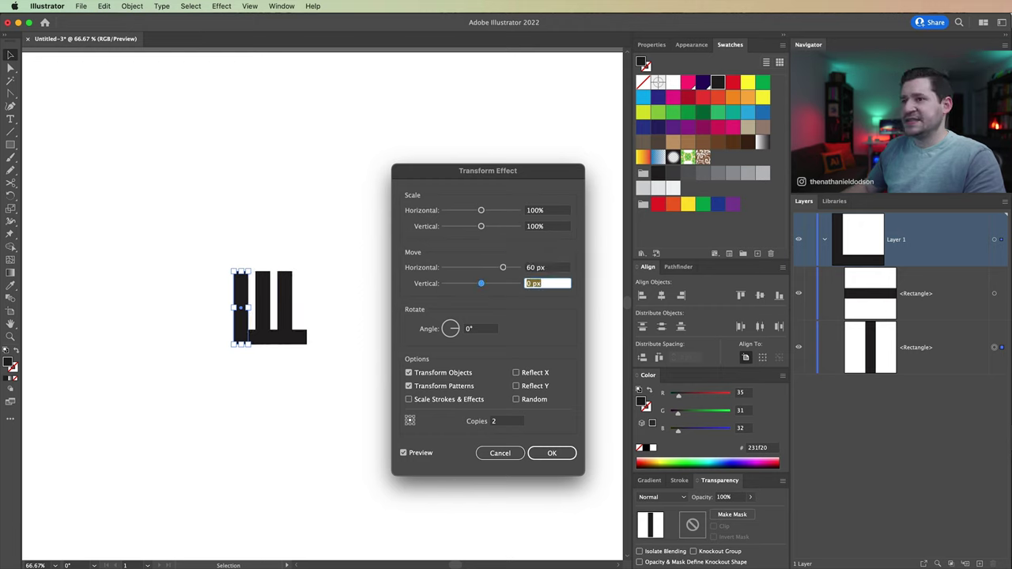
{"action": "left_click", "coordinate": [545, 267]}
{"action": "type", "text": "80"}
{"action": "key", "text": "Tab"}
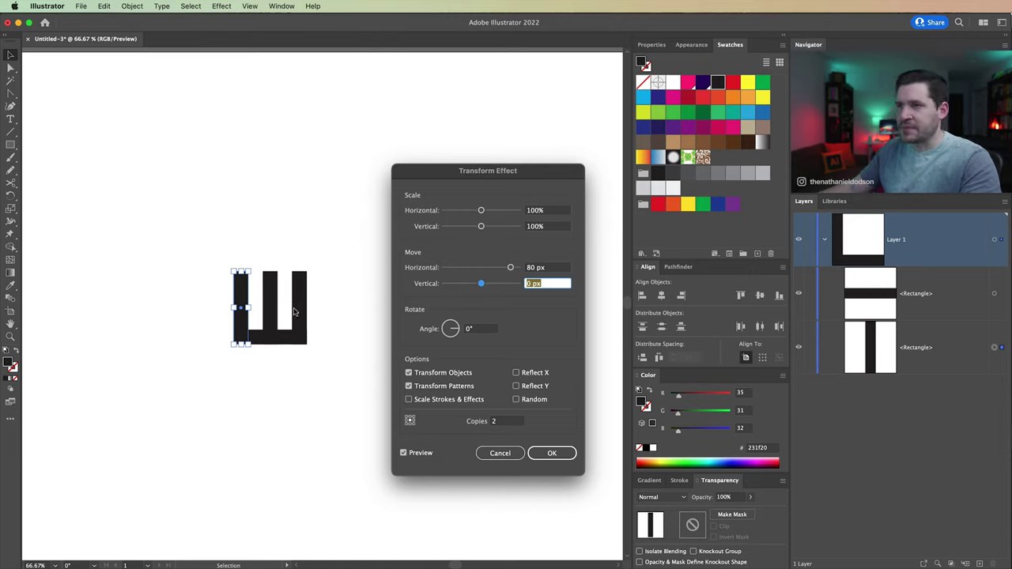
{"action": "left_click", "coordinate": [551, 453]}
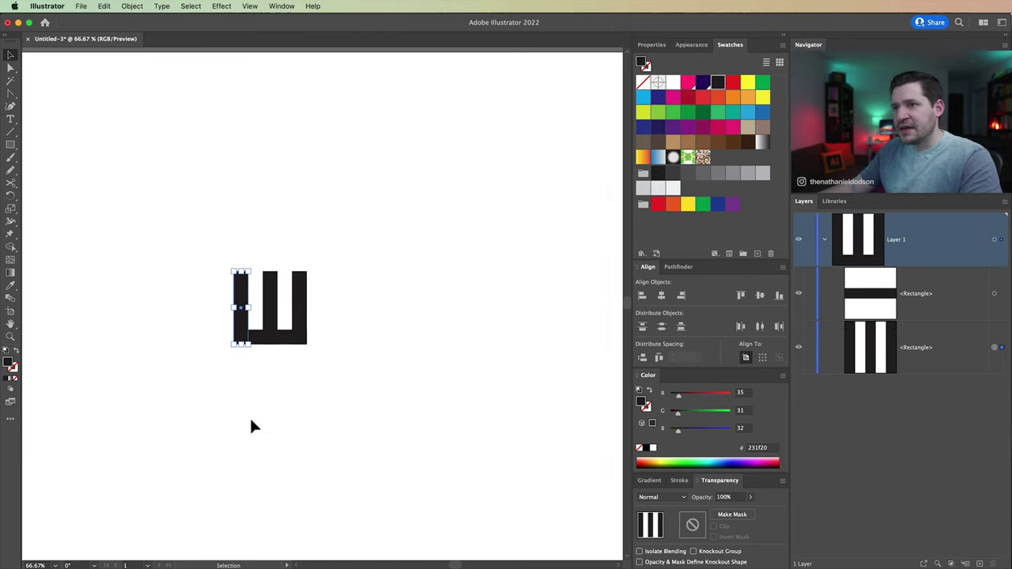
{"action": "left_click", "coordinate": [251, 427]}
{"action": "left_click_drag", "start_coordinate": [183, 232], "coordinate": [309, 307]}
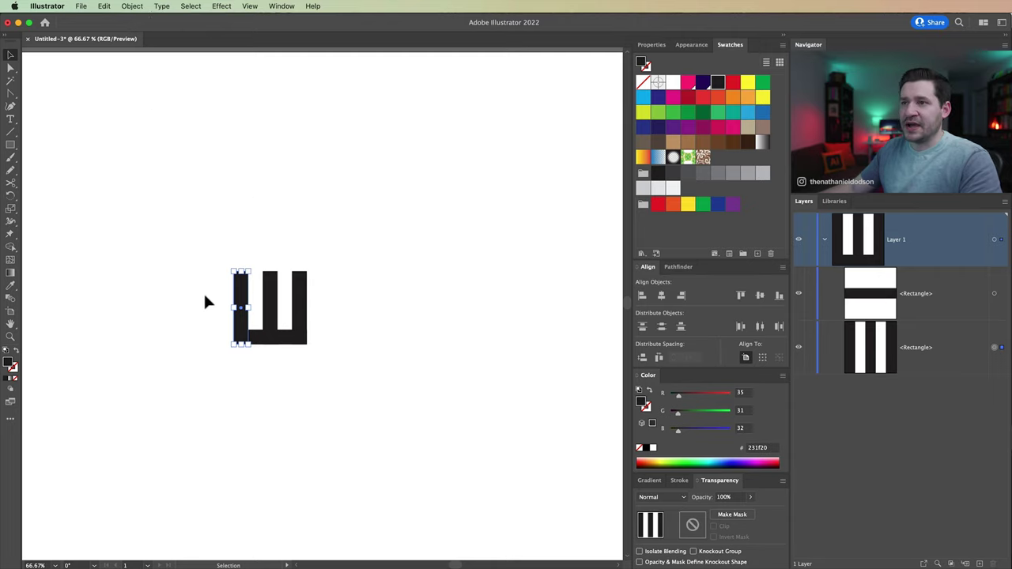
Expand the Transform appearance into three real bars and ungroup them.
{"action": "left_click", "coordinate": [130, 6]}
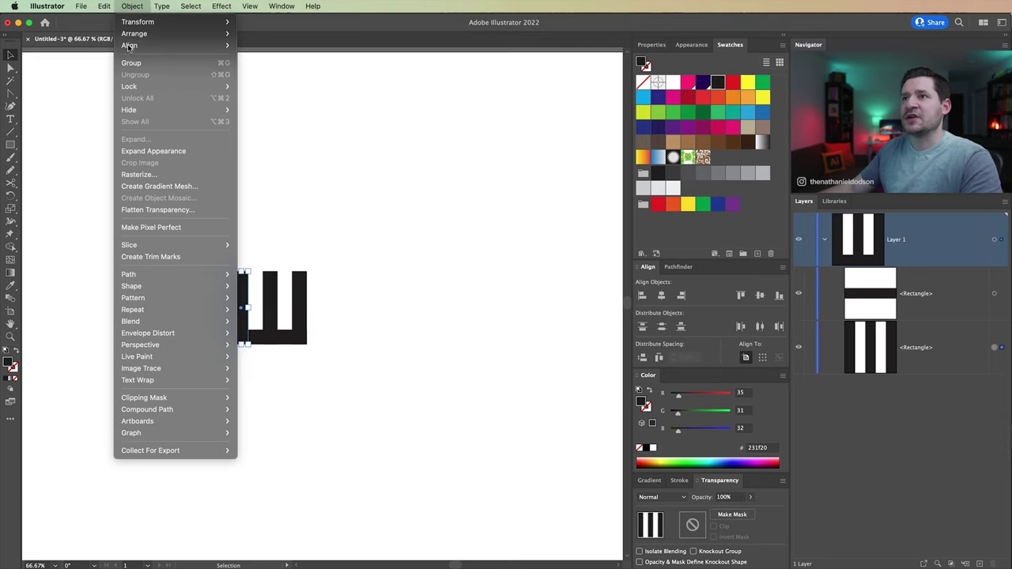
{"action": "left_click", "coordinate": [154, 151]}
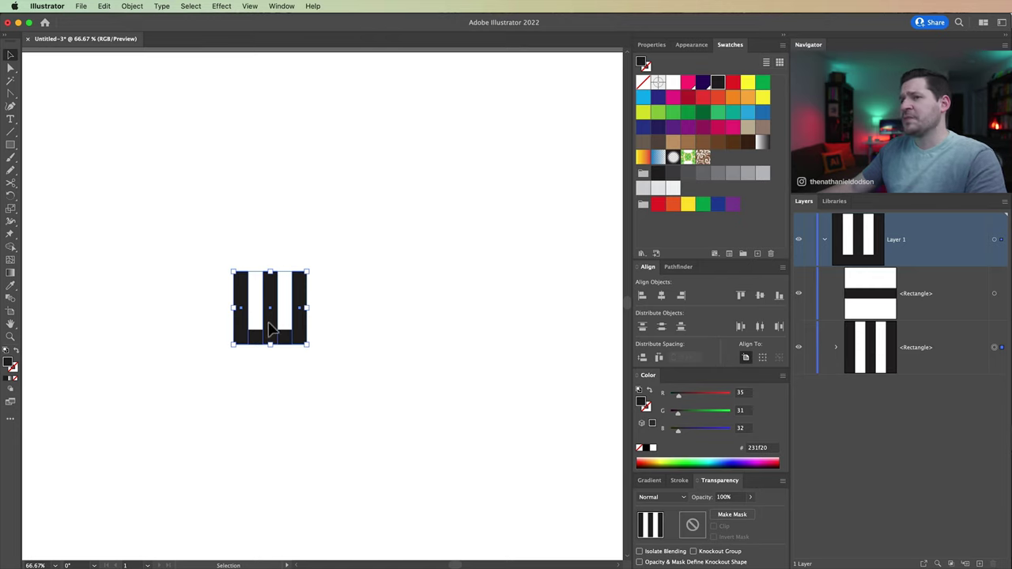
{"action": "left_click", "coordinate": [132, 6]}
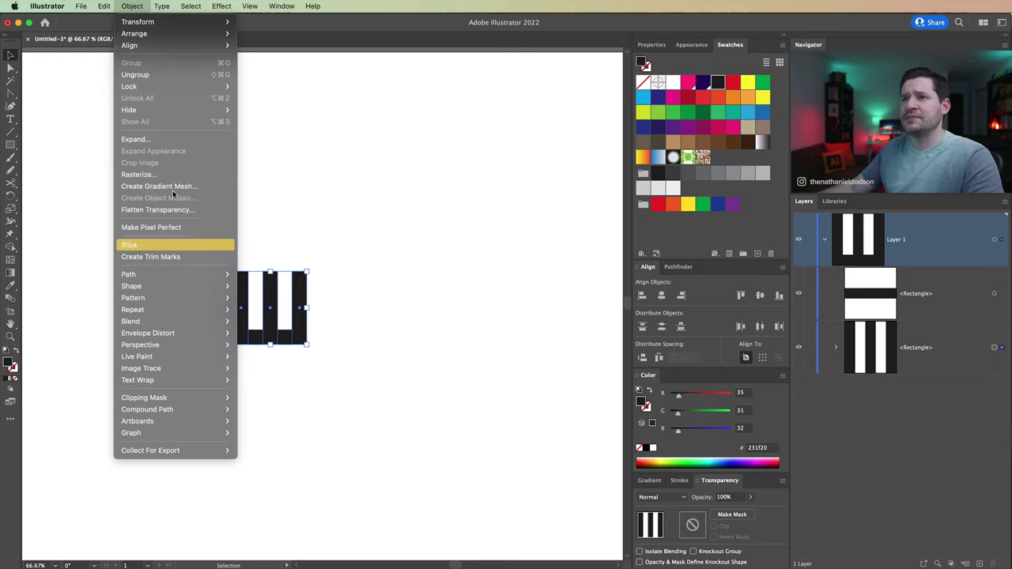
{"action": "left_click", "coordinate": [151, 74]}
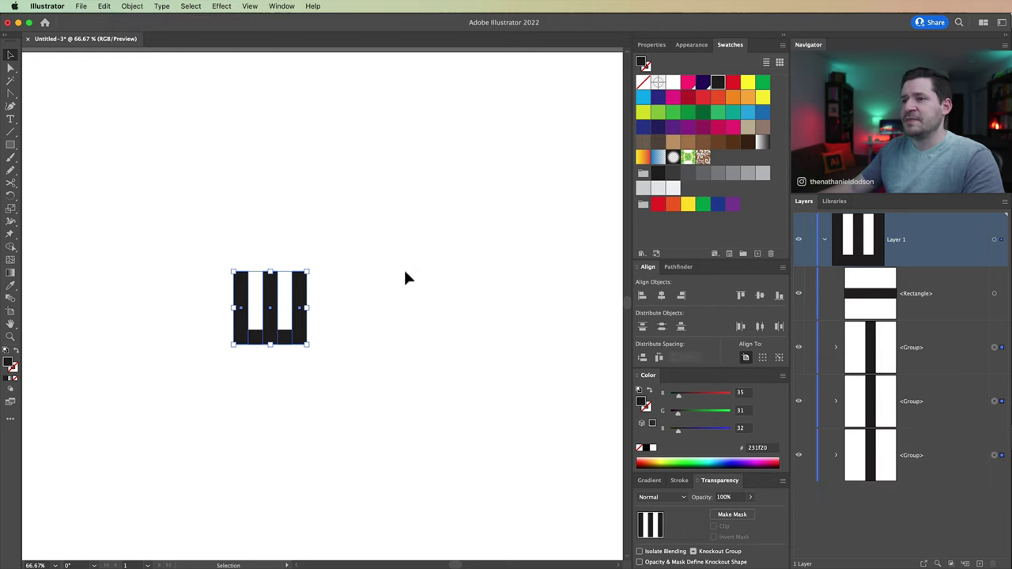
{"action": "left_click", "coordinate": [416, 270]}
{"action": "left_click_drag", "start_coordinate": [197, 232], "coordinate": [339, 348]}
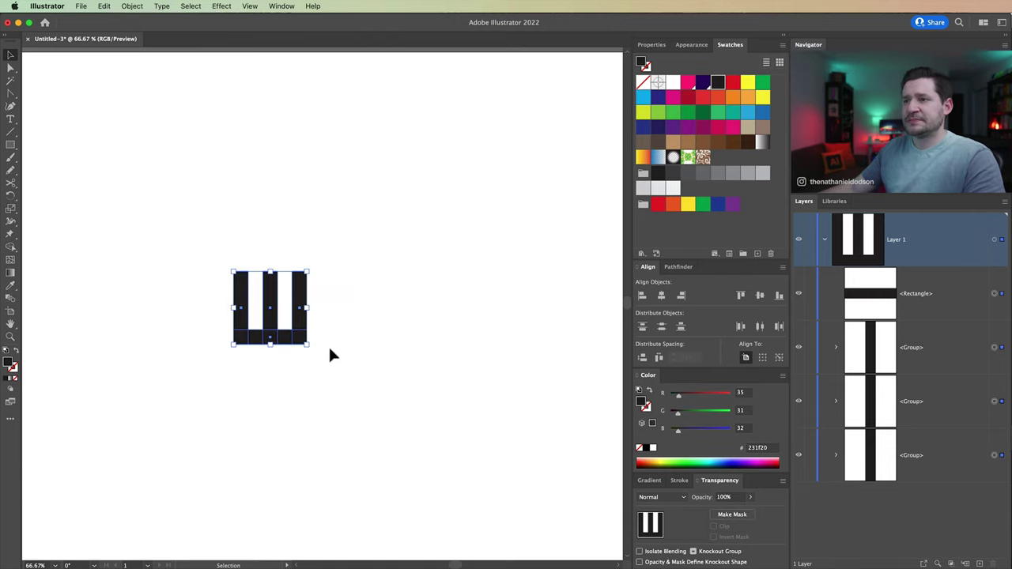
{"action": "key", "text": "a"}
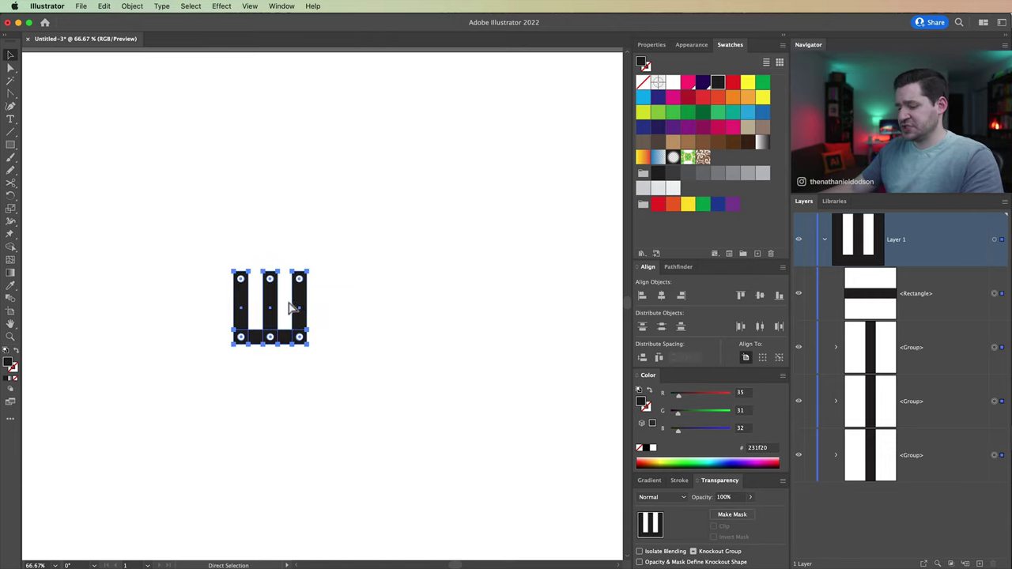
{"action": "key", "text": "v"}
{"action": "left_click_drag", "start_coordinate": [316, 272], "coordinate": [299, 325]}
{"action": "left_click", "coordinate": [367, 353]}
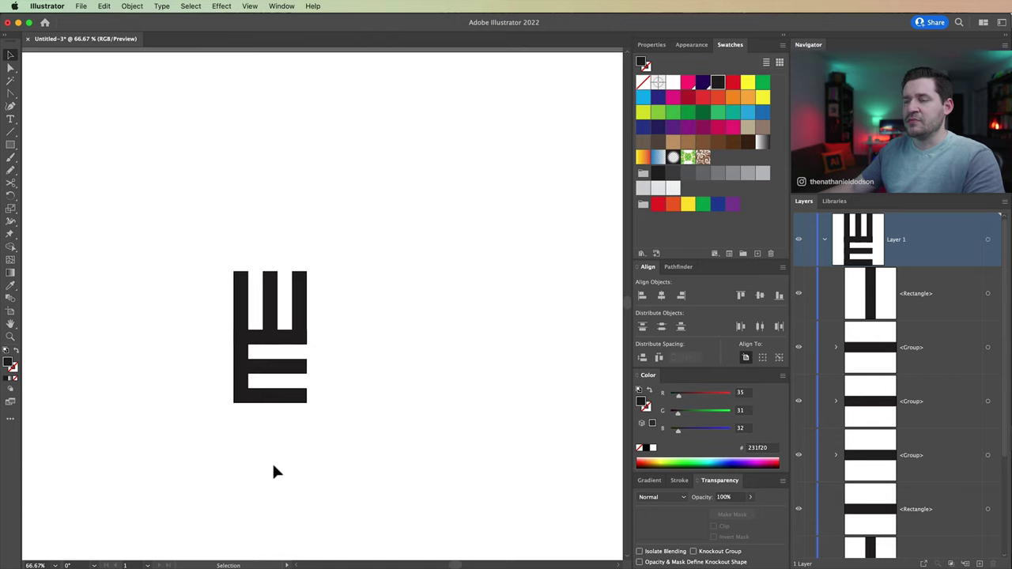
{"action": "key", "text": "super+z"}
{"action": "left_click", "coordinate": [432, 378]}
{"action": "key", "text": "super+z"}
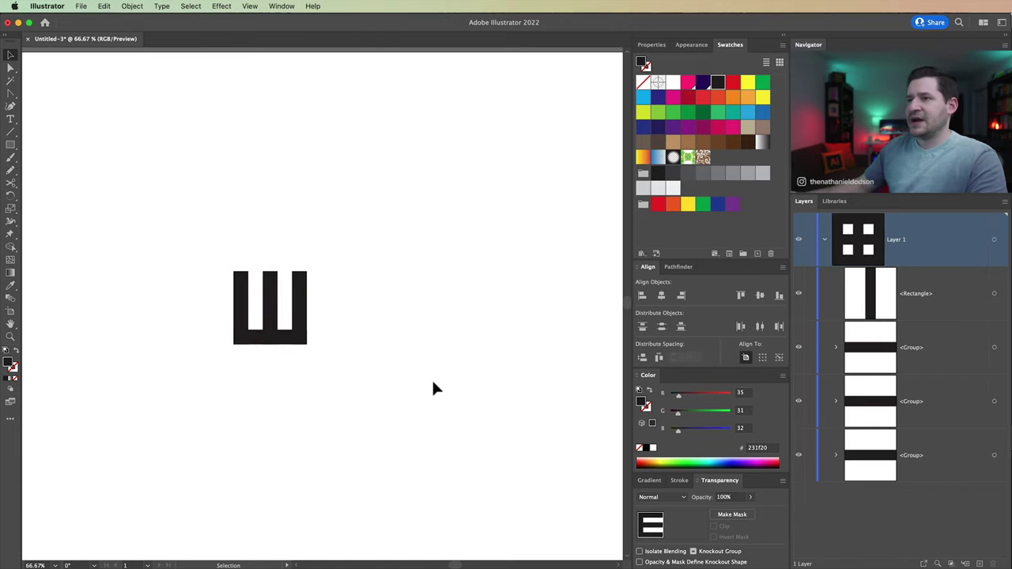
{"action": "left_click_drag", "start_coordinate": [377, 380], "coordinate": [398, 377]}
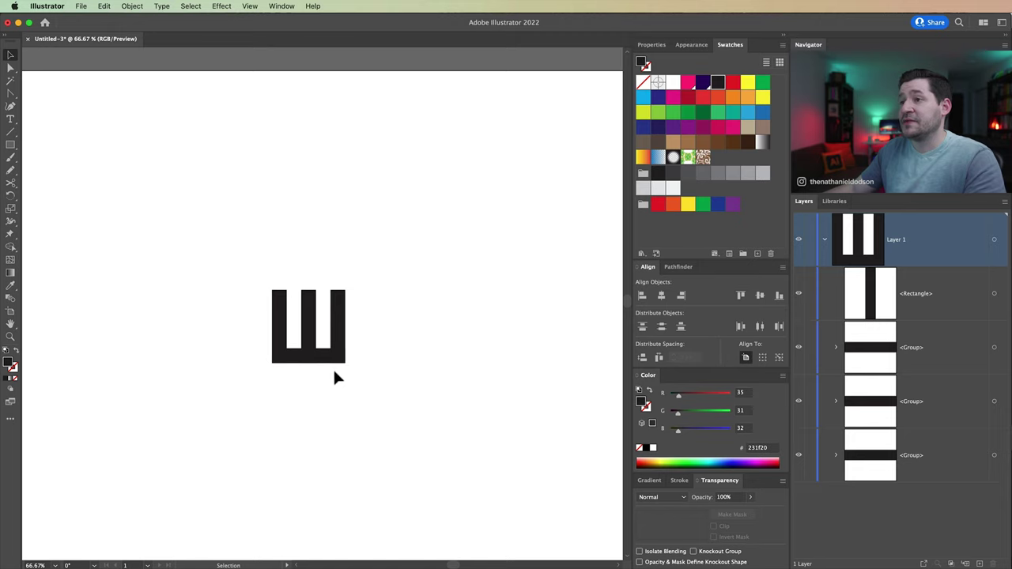
{"action": "key", "text": "z"}
Zoom in and check the Ш's right bar, then choose the Ellipse tool.
{"action": "left_click_drag", "start_coordinate": [334, 305], "coordinate": [366, 305]}
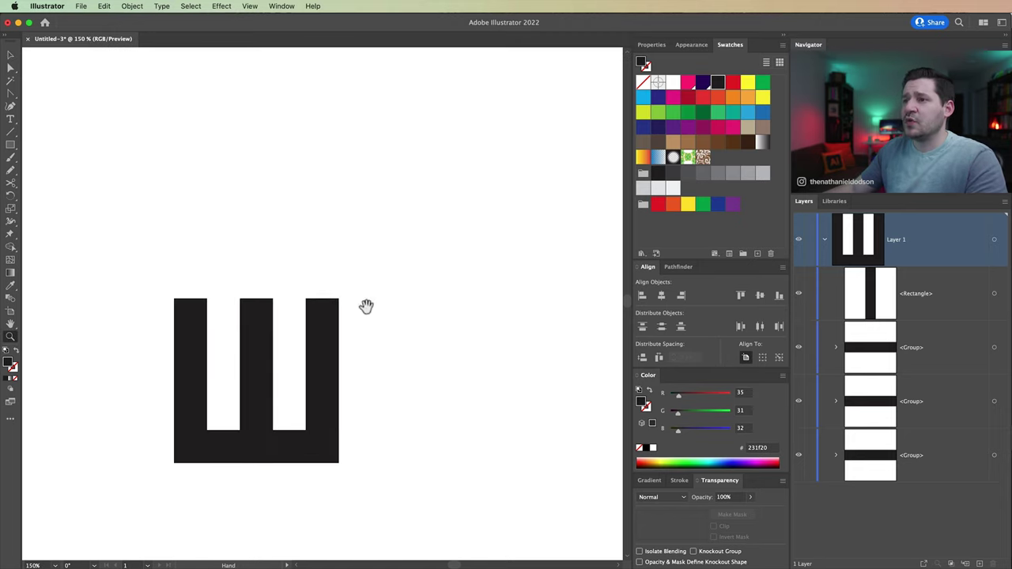
{"action": "key", "text": "v"}
{"action": "left_click", "coordinate": [325, 360]}
{"action": "left_click", "coordinate": [85, 187]}
{"action": "left_click", "coordinate": [335, 333]}
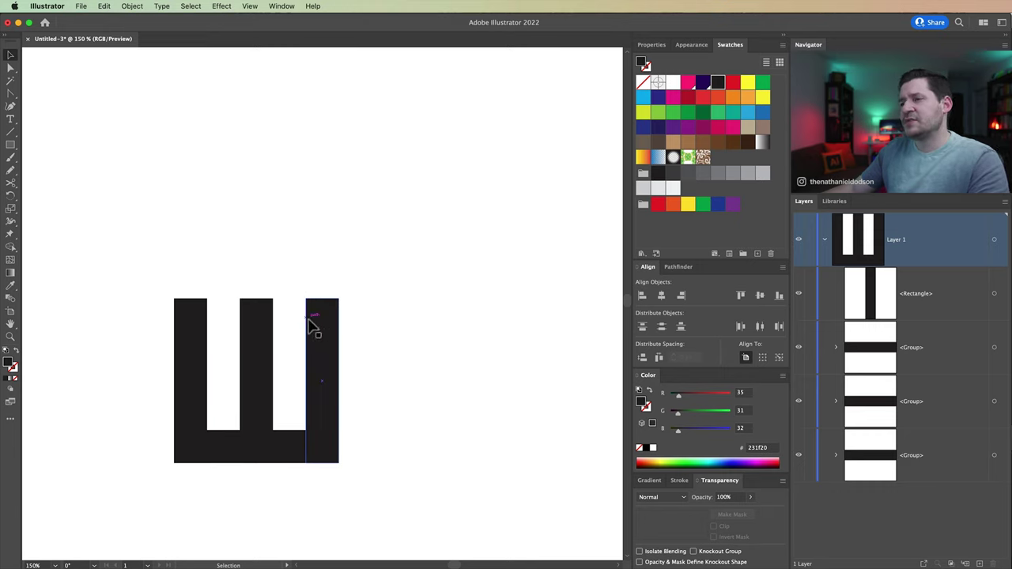
{"action": "left_click", "coordinate": [129, 186]}
{"action": "left_click_drag", "start_coordinate": [10, 145], "coordinate": [63, 169]}
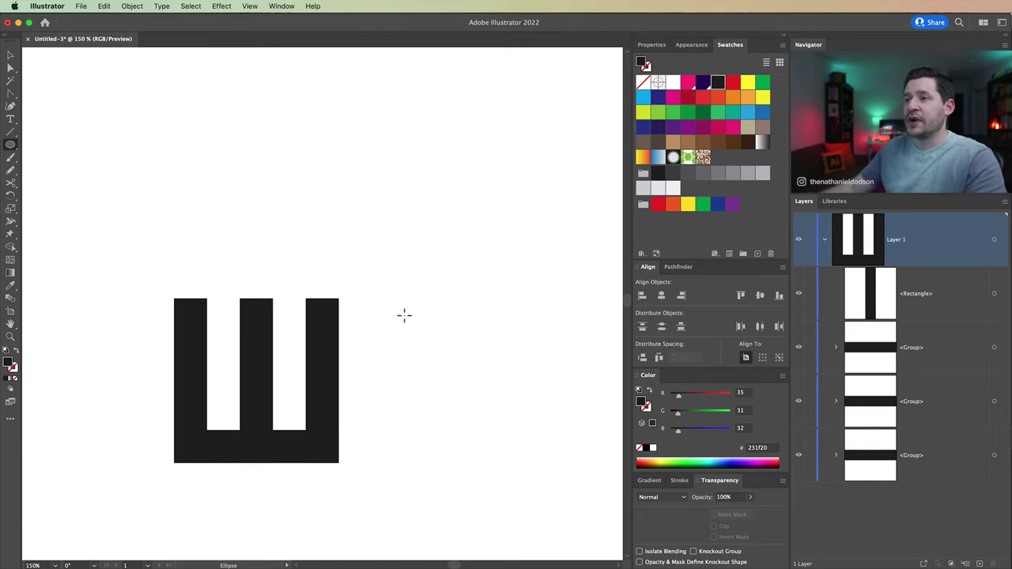
Create an 80 px circle and move it above the Ш.
{"action": "left_click", "coordinate": [386, 263]}
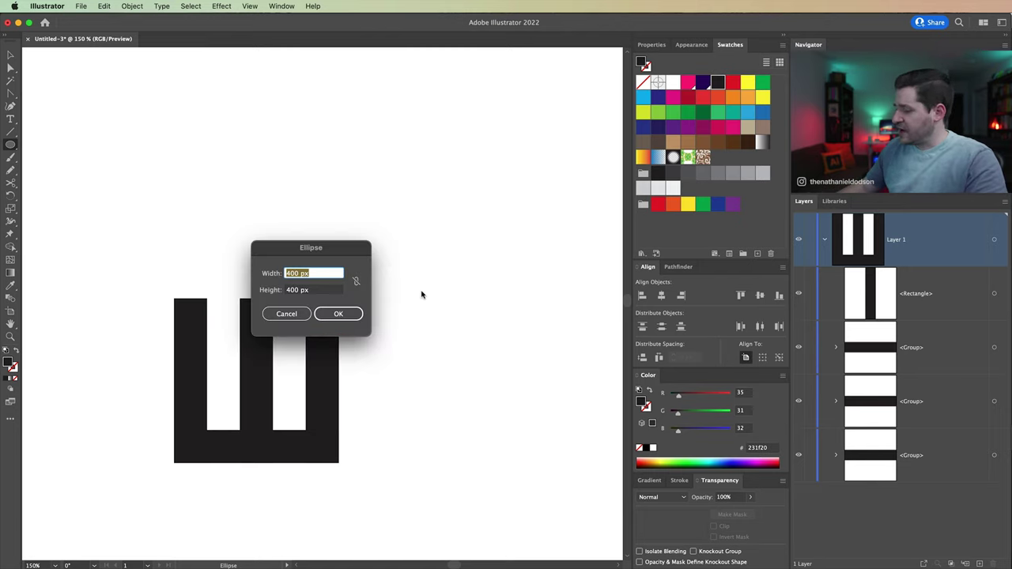
{"action": "type", "text": "80"}
{"action": "key", "text": "Tab"}
{"action": "key", "text": "Tab"}
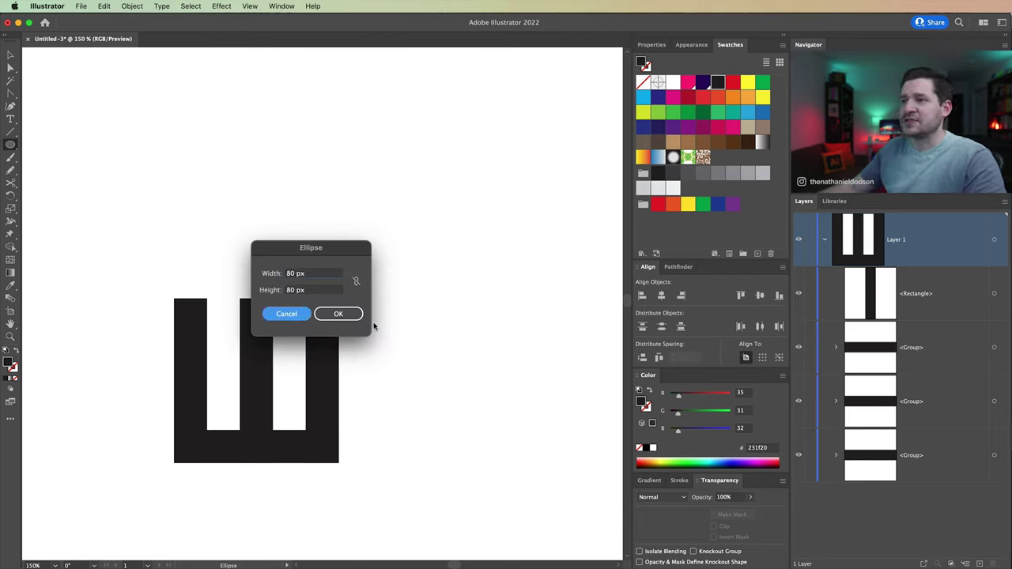
{"action": "left_click", "coordinate": [338, 314]}
{"action": "key", "text": "v"}
{"action": "left_click_drag", "start_coordinate": [438, 302], "coordinate": [418, 278]}
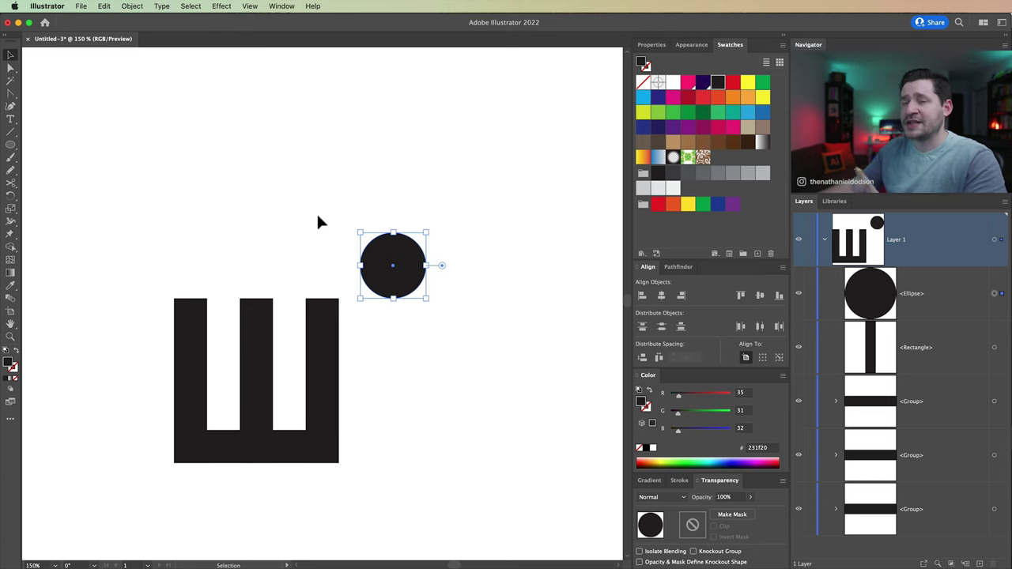
With smart guides on, snap the circle onto the top of the right bar.
{"action": "left_click", "coordinate": [249, 6]}
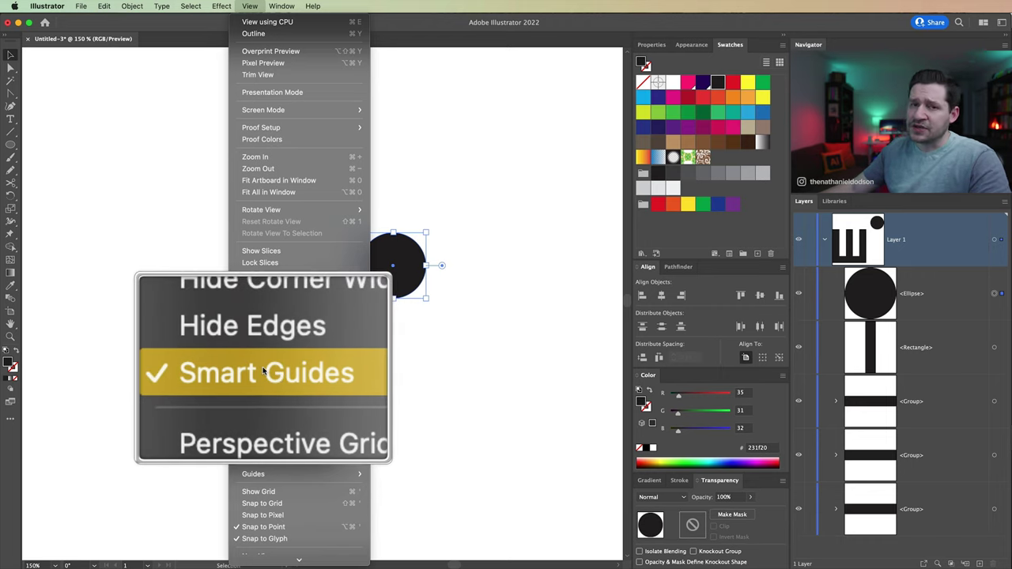
{"action": "left_click", "coordinate": [395, 271]}
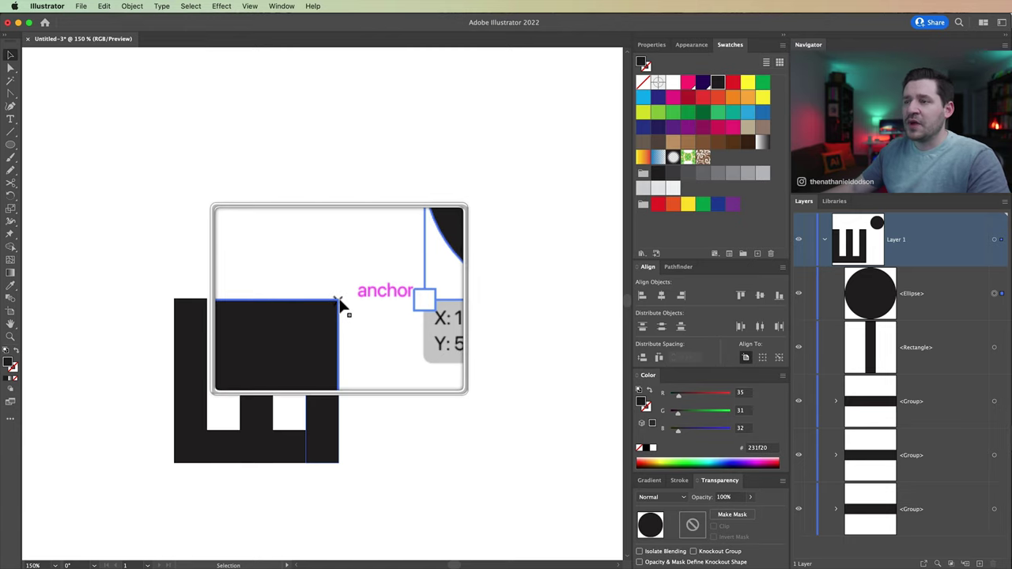
{"action": "left_click_drag", "start_coordinate": [404, 285], "coordinate": [351, 316]}
{"action": "left_click_drag", "start_coordinate": [301, 255], "coordinate": [377, 381]}
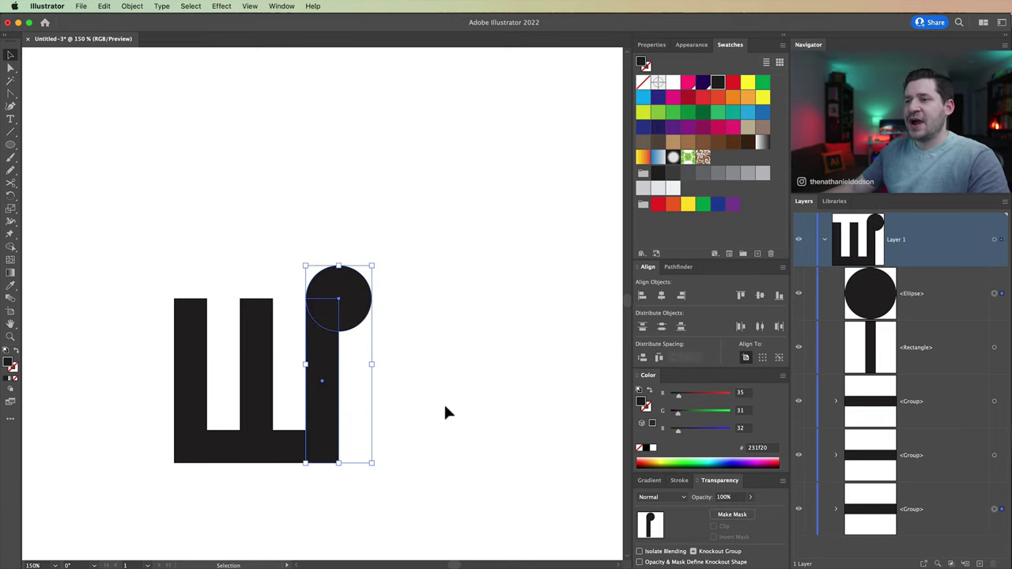
{"action": "left_click", "coordinate": [478, 383]}
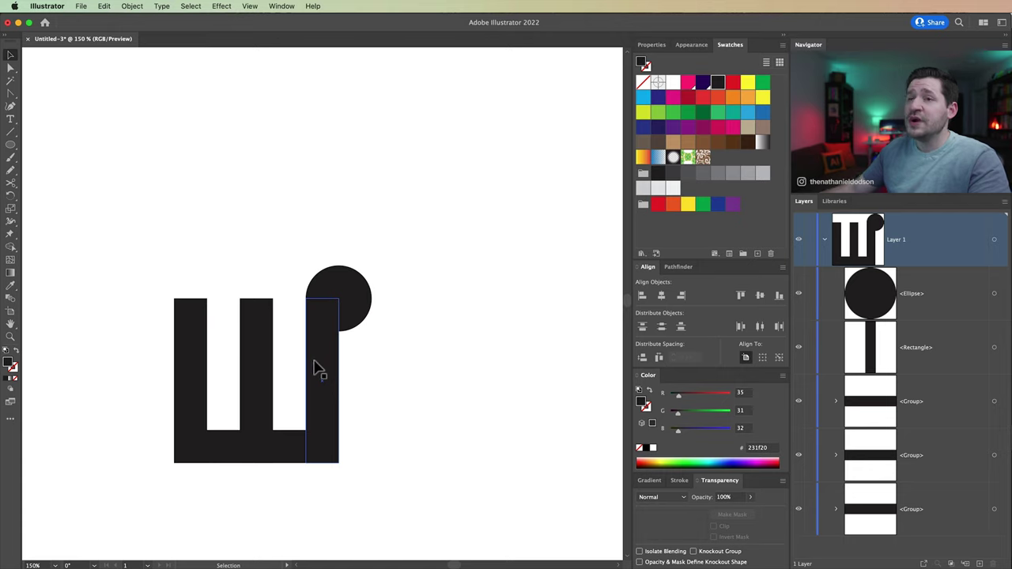
{"action": "left_click", "coordinate": [10, 145]}
Draw a 240 × 240 px circle right of the Ш, nudge it up-left, and set its fill to None.
{"action": "left_click", "coordinate": [406, 232]}
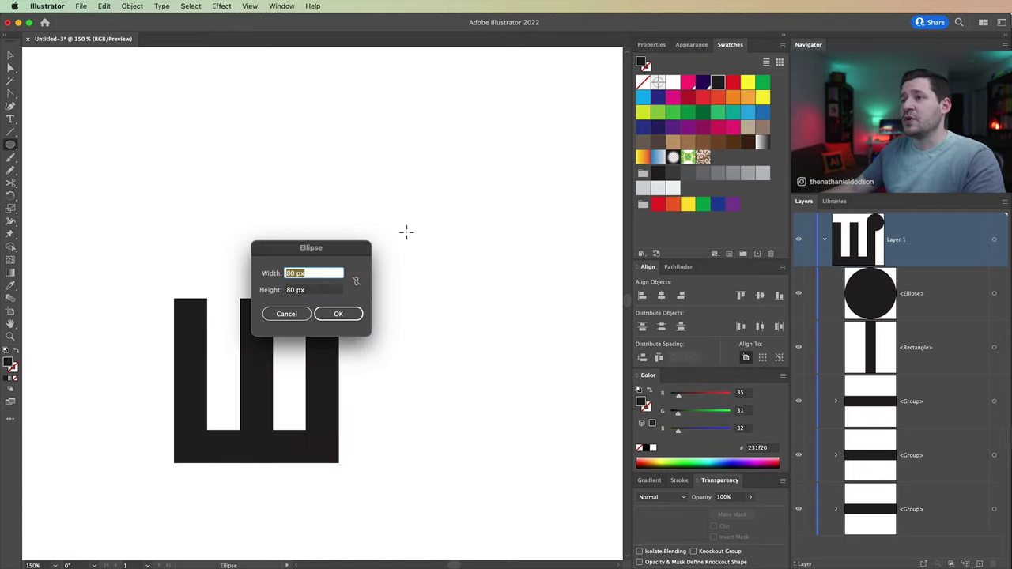
{"action": "type", "text": "240"}
{"action": "key", "text": "Tab"}
{"action": "type", "text": "240"}
{"action": "key", "text": "Tab"}
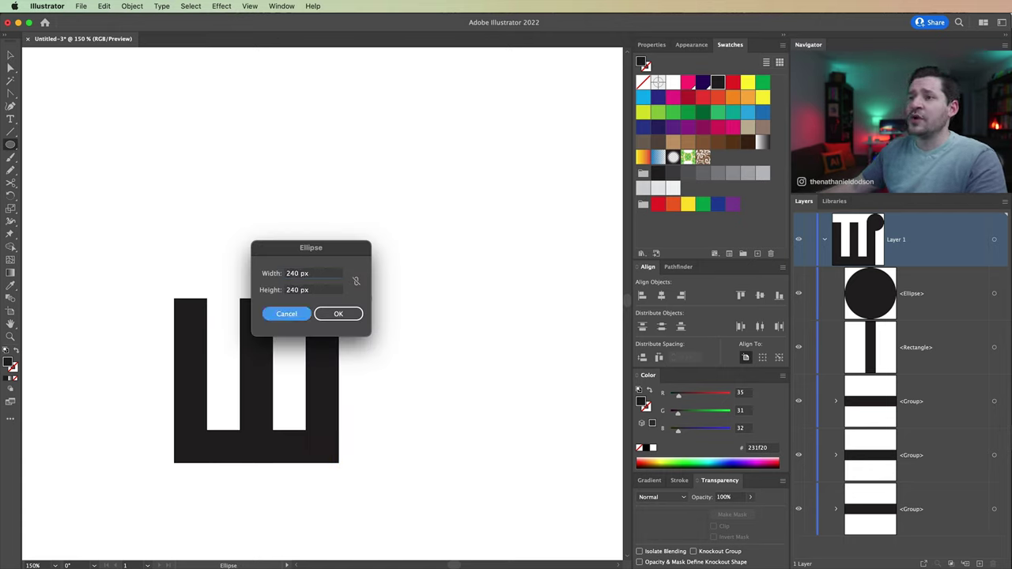
{"action": "left_click", "coordinate": [339, 313]}
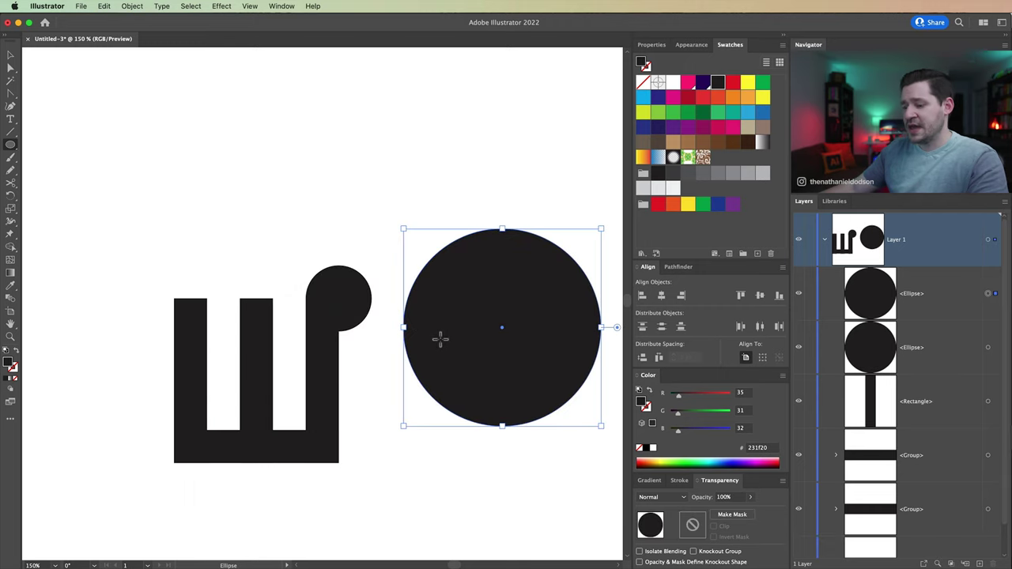
{"action": "key", "text": "v"}
{"action": "left_click_drag", "start_coordinate": [527, 366], "coordinate": [504, 350]}
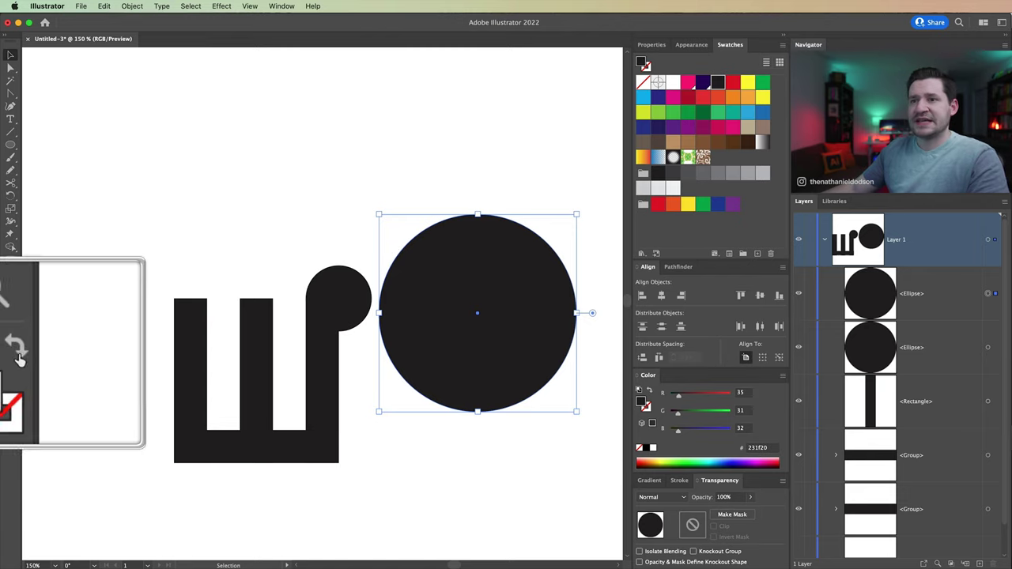
{"action": "left_click", "coordinate": [15, 377]}
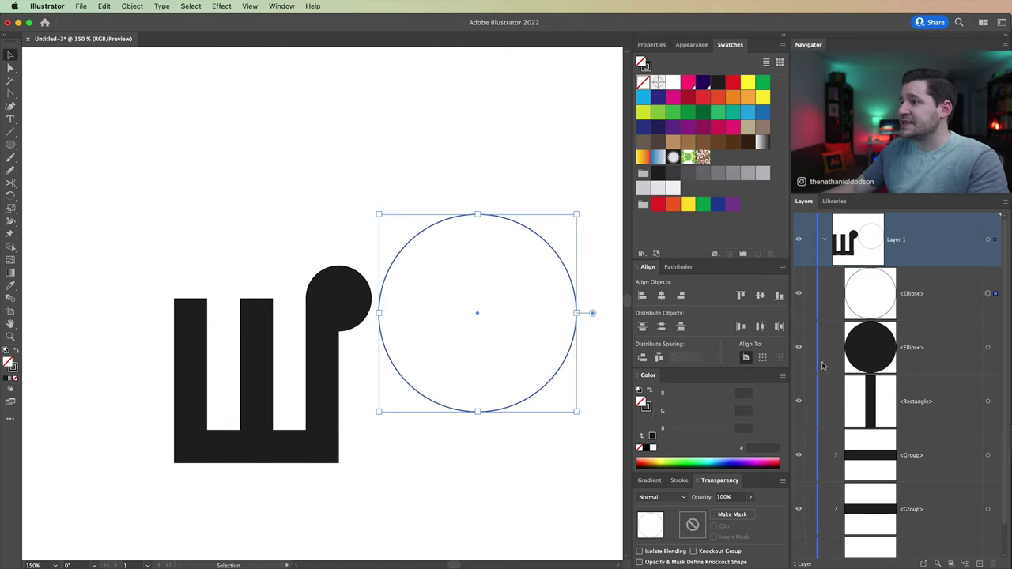
Hide the small black circle, snap the outlined circle onto the Ш top, and swap it to solid black.
{"action": "left_click", "coordinate": [799, 348]}
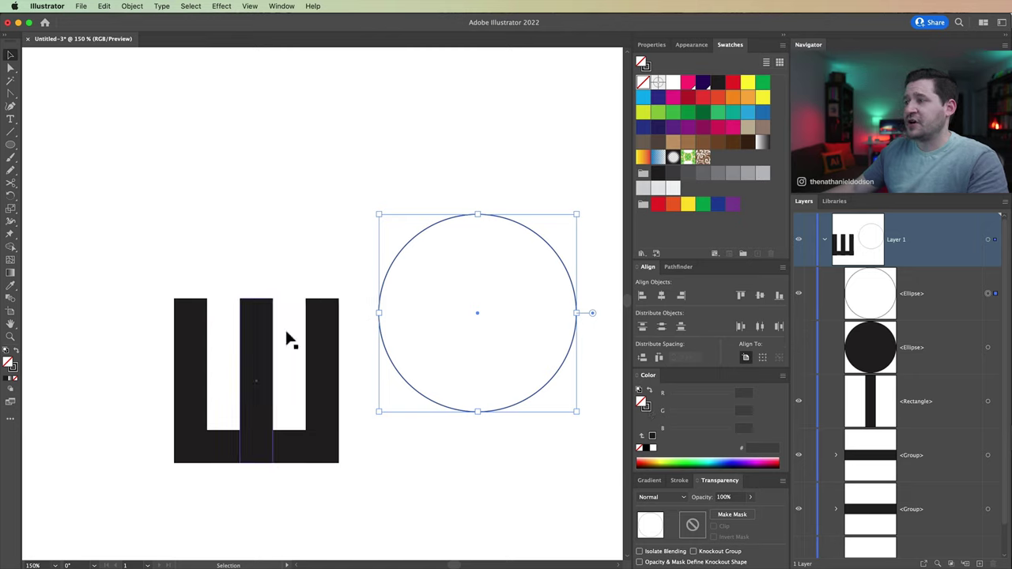
{"action": "left_click_drag", "start_coordinate": [479, 319], "coordinate": [343, 307]}
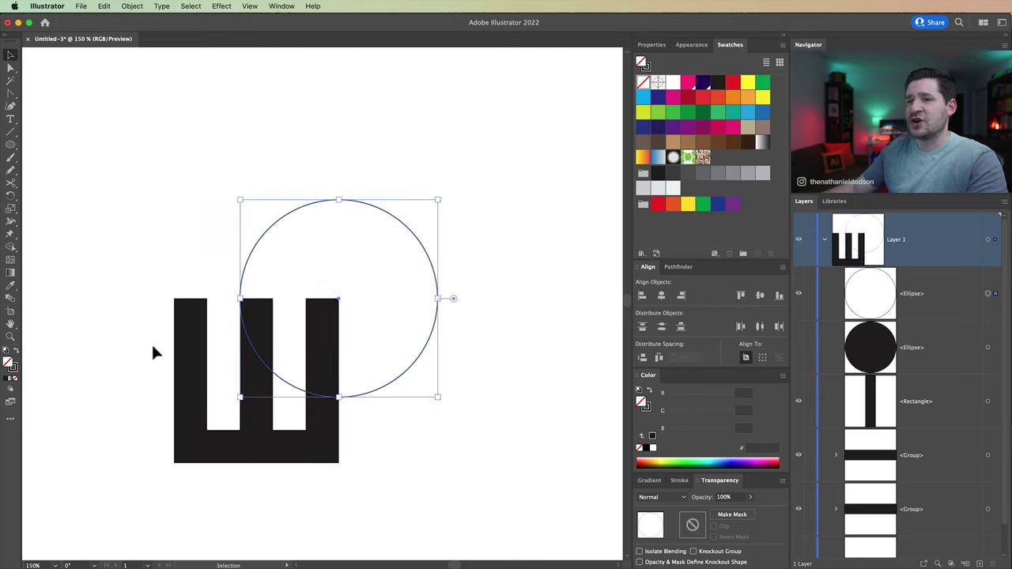
{"action": "left_click", "coordinate": [17, 352]}
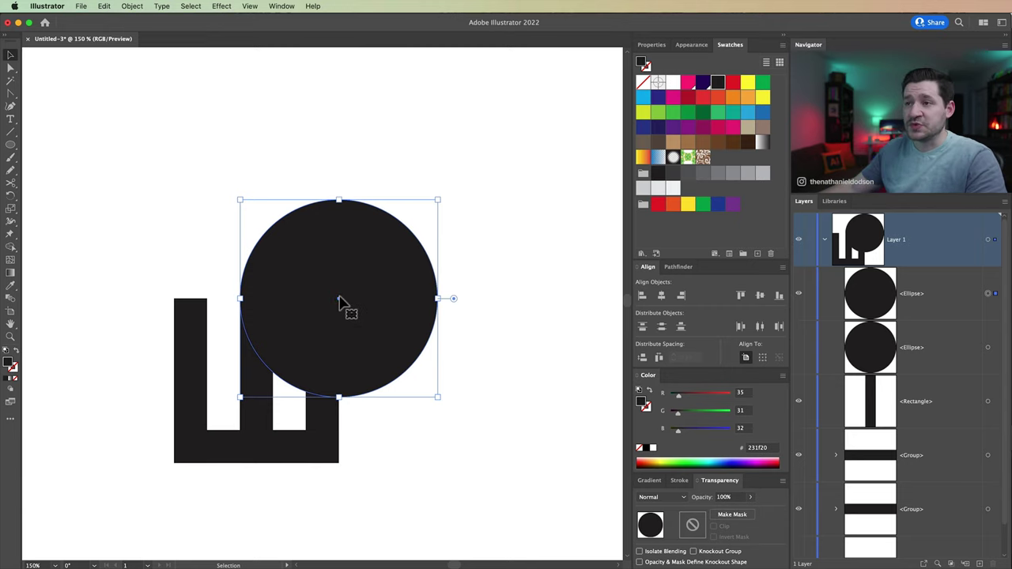
{"action": "left_click", "coordinate": [163, 226]}
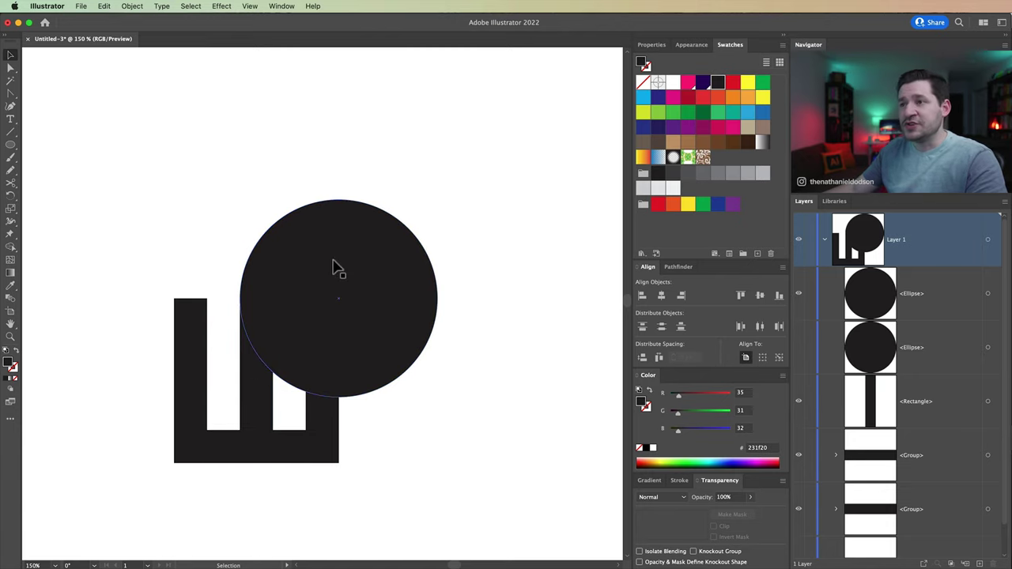
{"action": "left_click", "coordinate": [306, 237]}
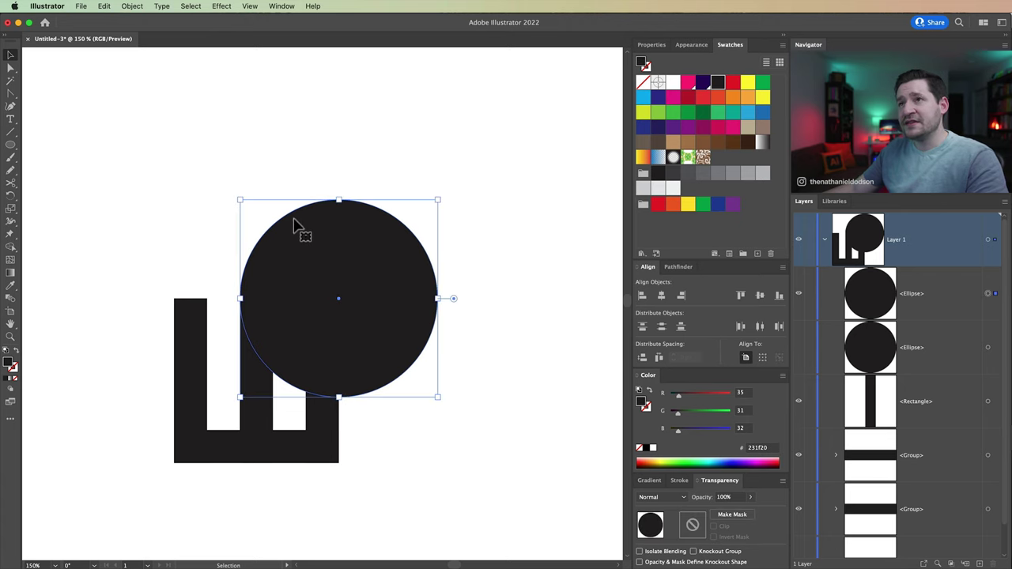
Add a -40 px Offset Path inner circle inside the big black circle and select both circles.
{"action": "left_click", "coordinate": [131, 6]}
{"action": "mouse_move", "coordinate": [178, 273]}
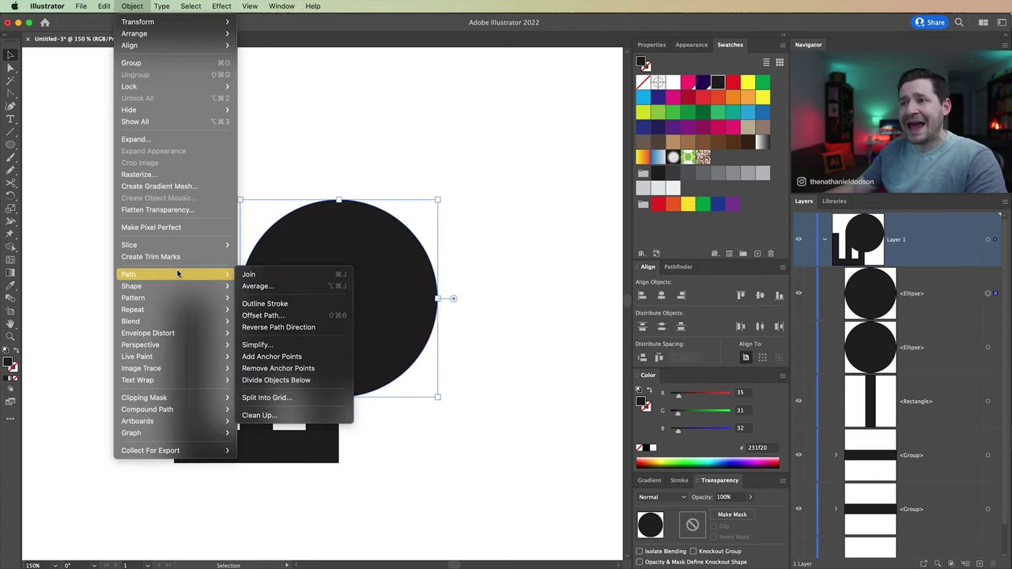
{"action": "left_click", "coordinate": [264, 315]}
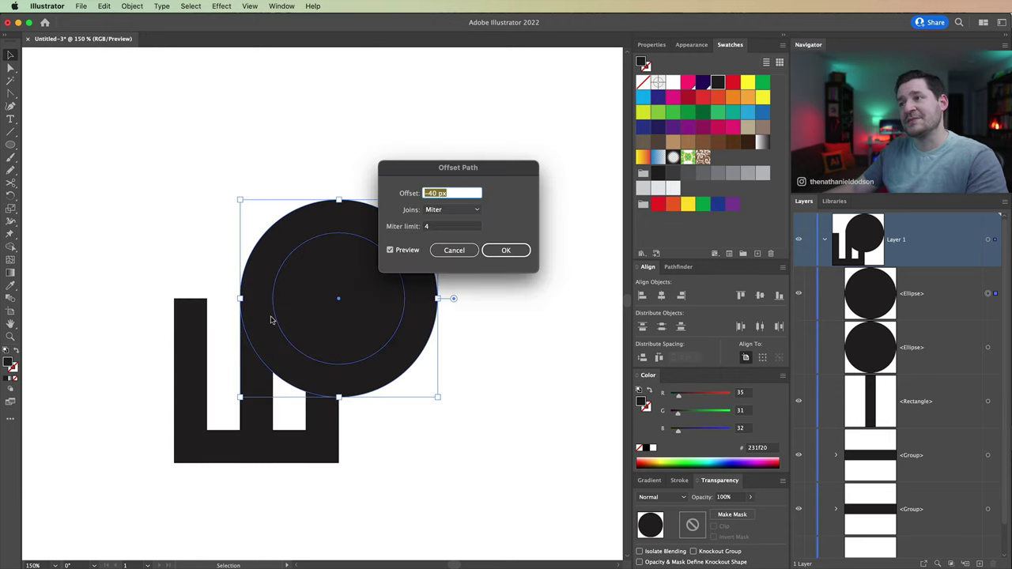
{"action": "left_click_drag", "start_coordinate": [475, 165], "coordinate": [549, 222]}
{"action": "left_click", "coordinate": [532, 249]}
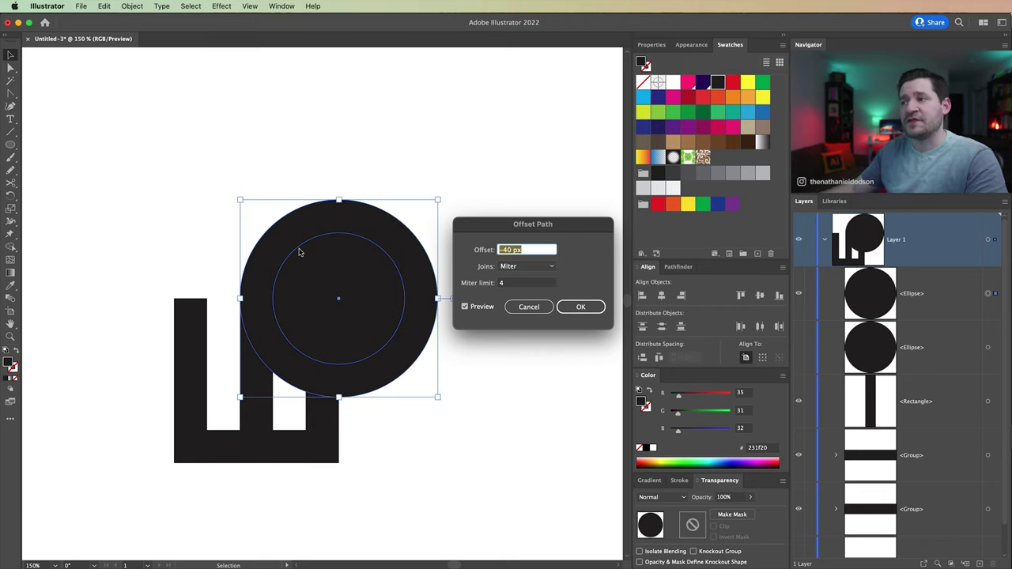
{"action": "left_click", "coordinate": [580, 306]}
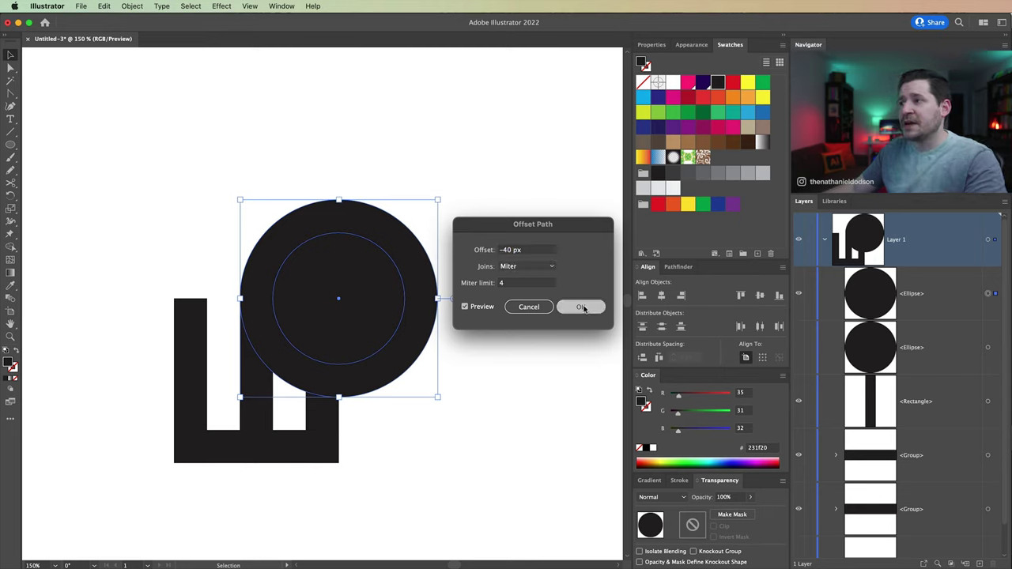
{"action": "left_click_drag", "start_coordinate": [261, 158], "coordinate": [327, 265]}
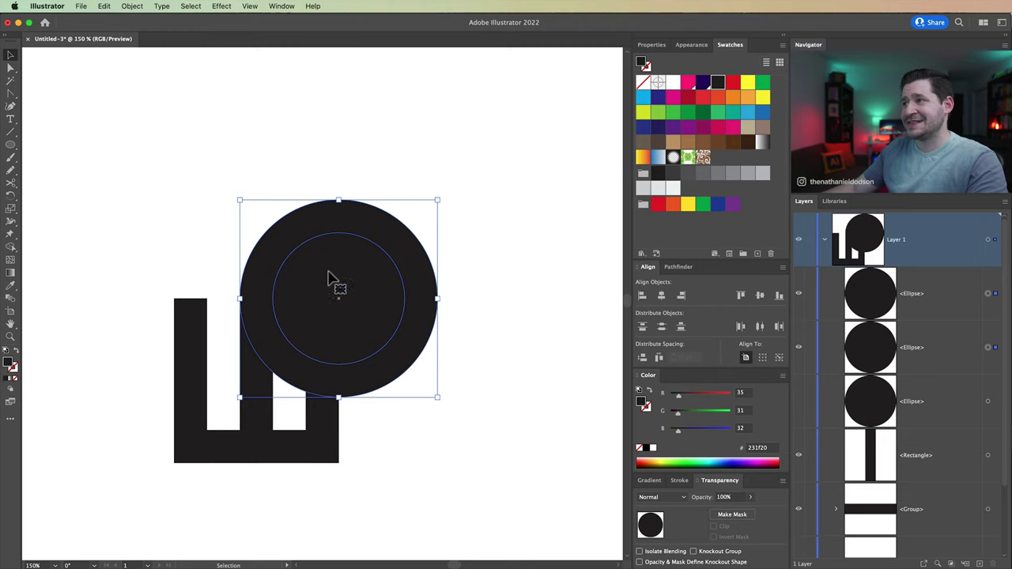
{"action": "left_click", "coordinate": [685, 268]}
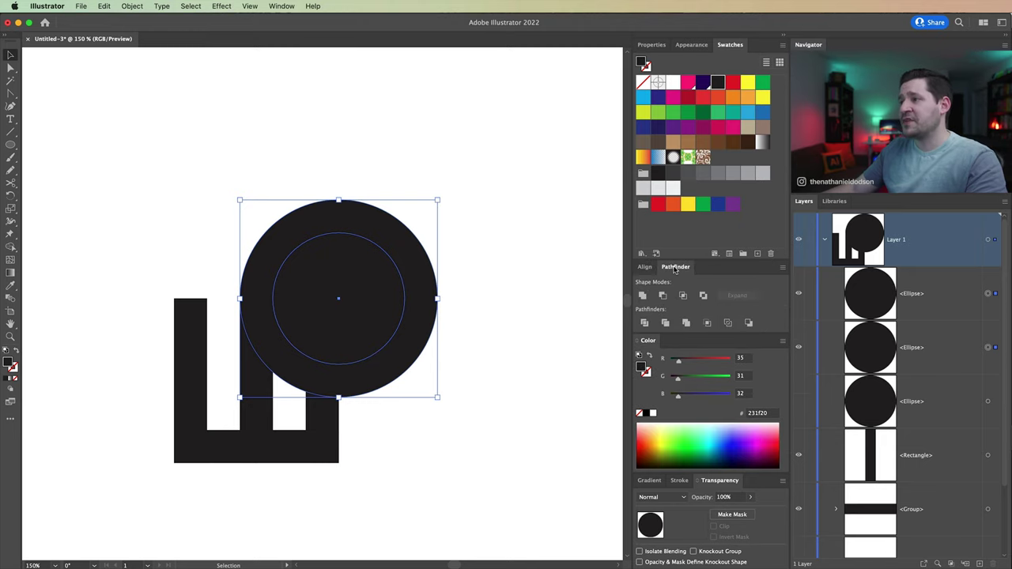
Subtract the inner circle with Pathfinder Minus Front to leave a thick black ring.
{"action": "left_click", "coordinate": [280, 6]}
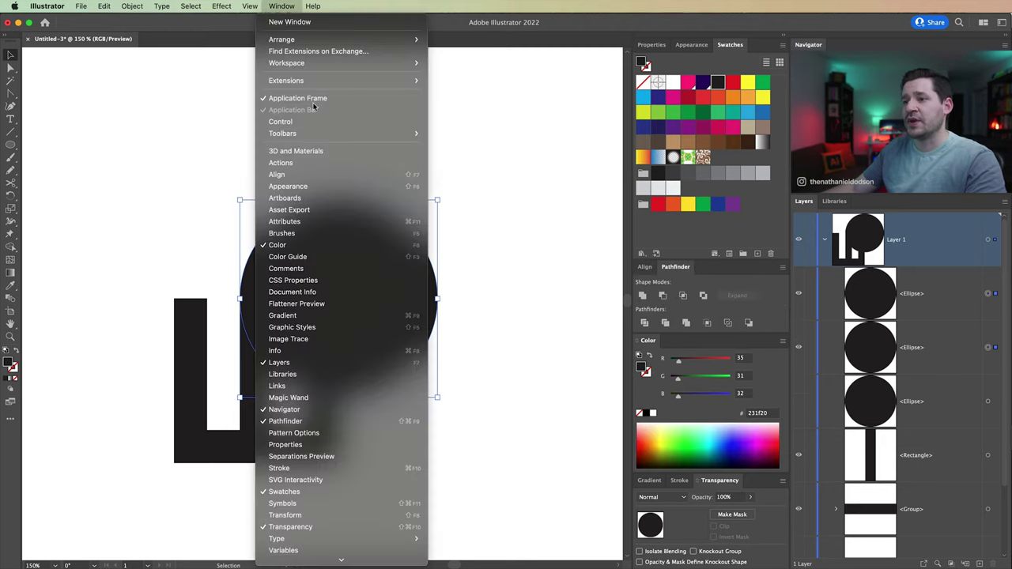
{"action": "left_click", "coordinate": [604, 313]}
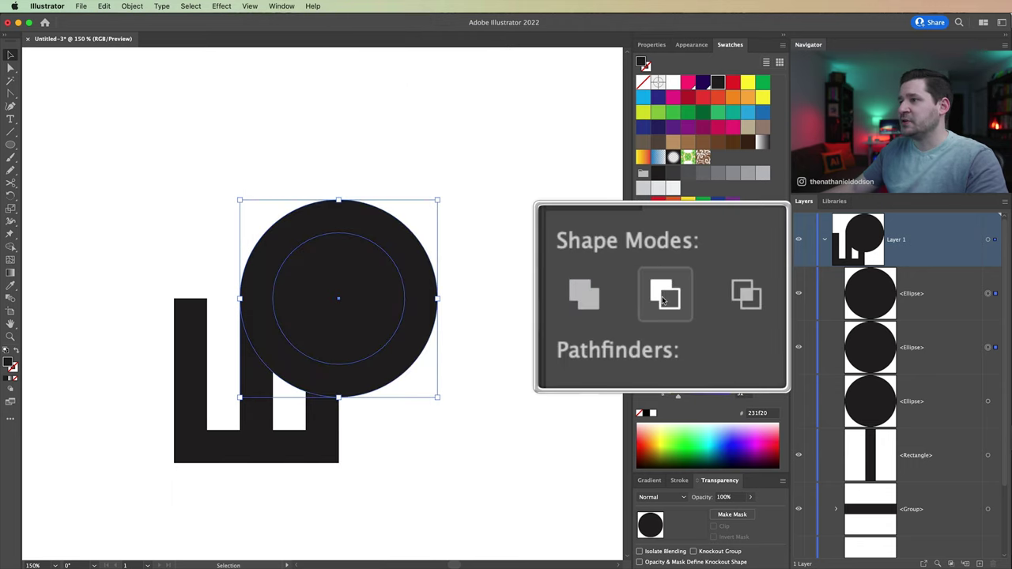
{"action": "left_click", "coordinate": [662, 295]}
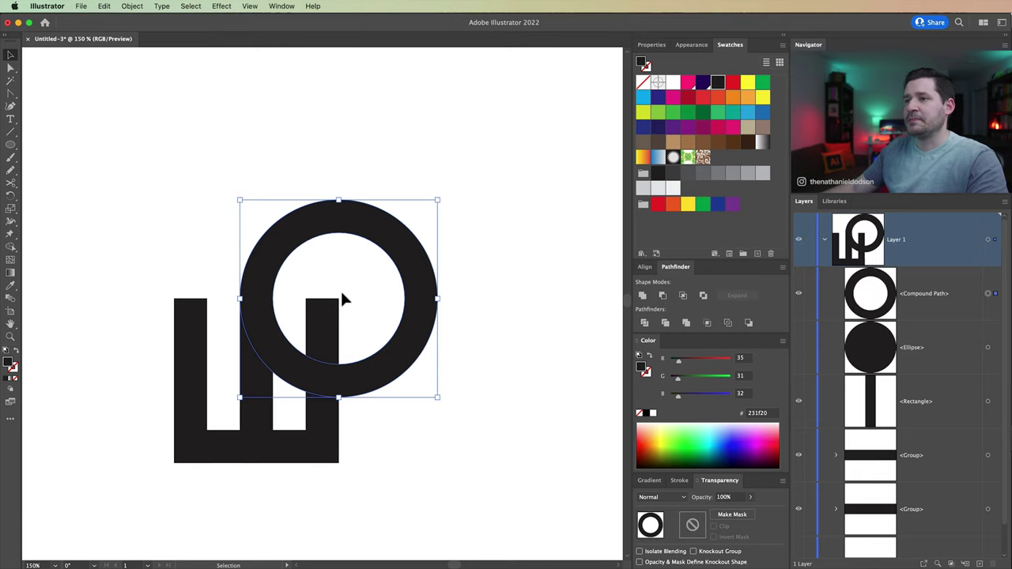
{"action": "left_click", "coordinate": [554, 395]}
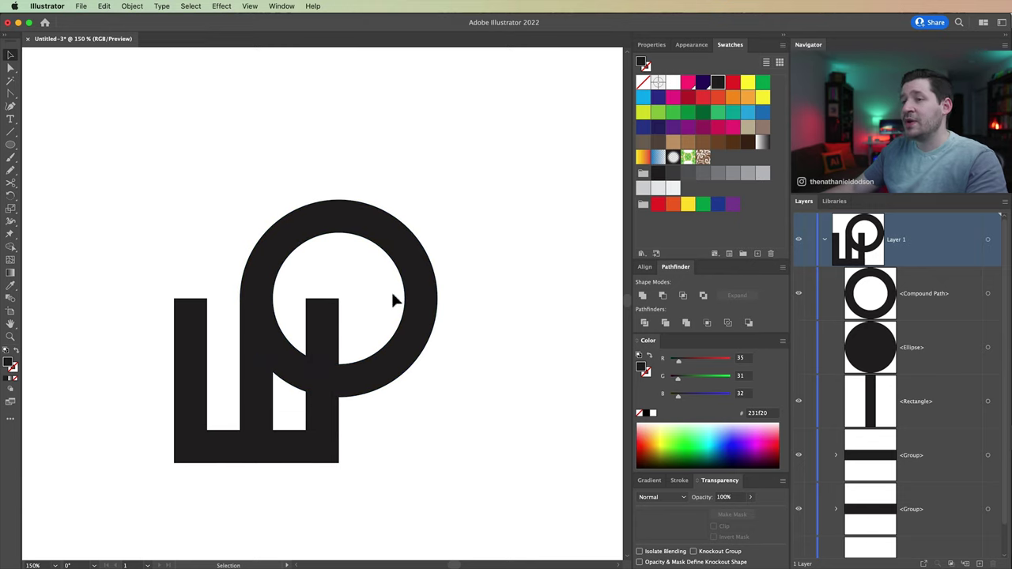
Check the letterform's left bar and bottom bar by selecting them, then deselect.
{"action": "left_click", "coordinate": [193, 304]}
{"action": "left_click", "coordinate": [192, 456]}
{"action": "left_click", "coordinate": [292, 147]}
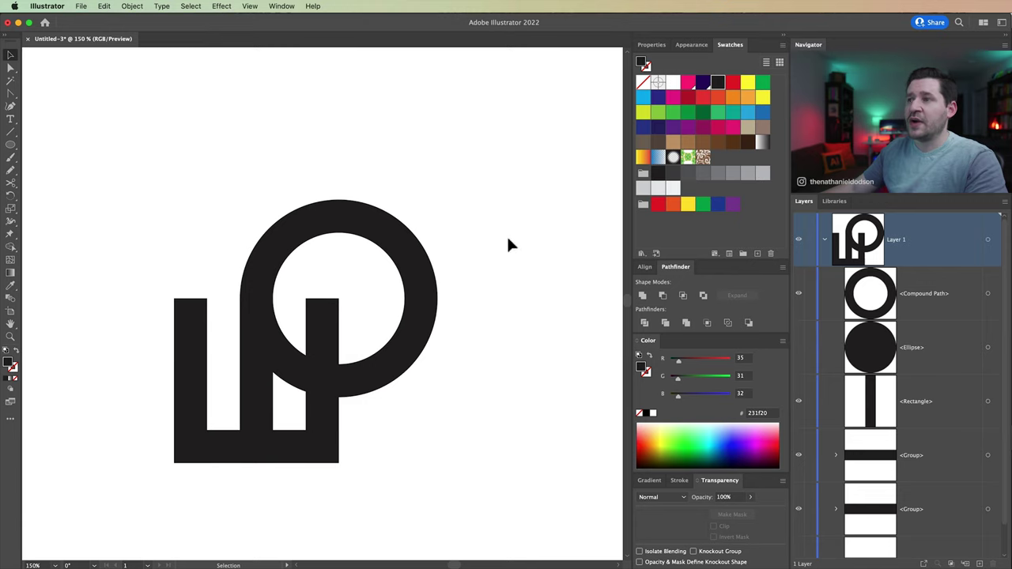
Inspect the left, middle and right bars one by one, then open the Ellipse dialog on the canvas.
{"action": "left_click", "coordinate": [189, 340]}
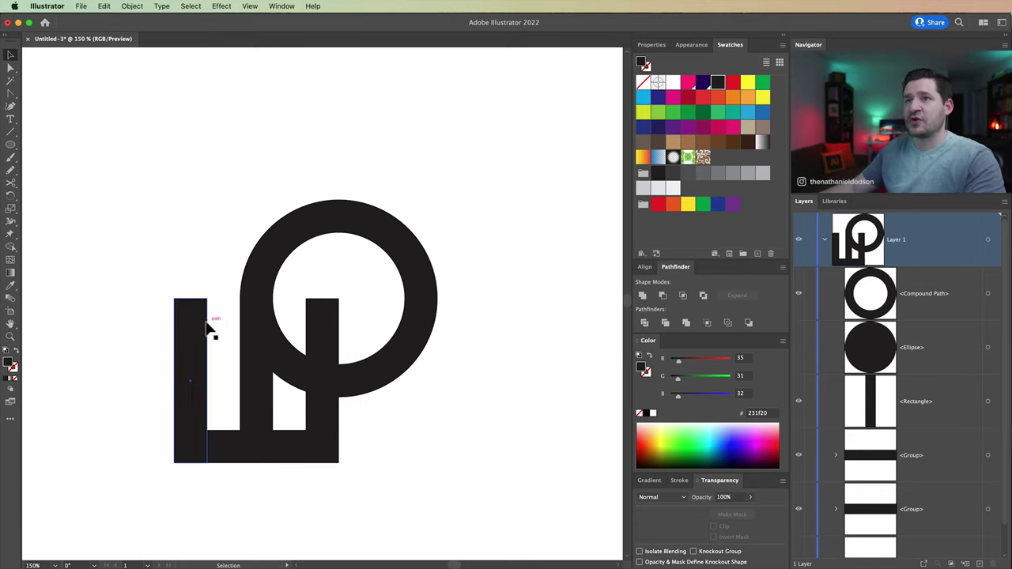
{"action": "left_click", "coordinate": [237, 307]}
{"action": "left_click", "coordinate": [181, 362]}
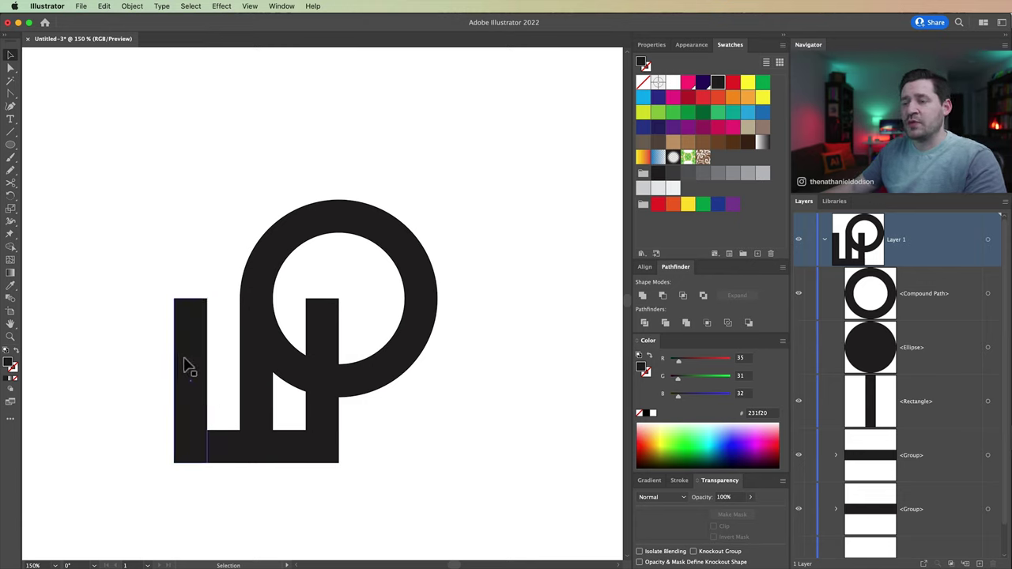
{"action": "left_click", "coordinate": [225, 405]}
{"action": "left_click", "coordinate": [252, 409]}
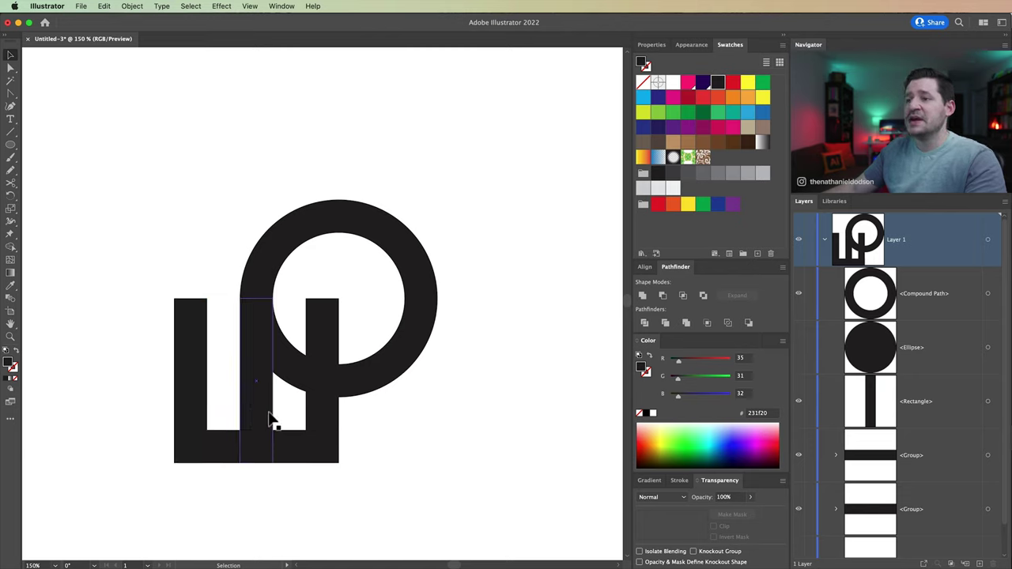
{"action": "left_click", "coordinate": [289, 421]}
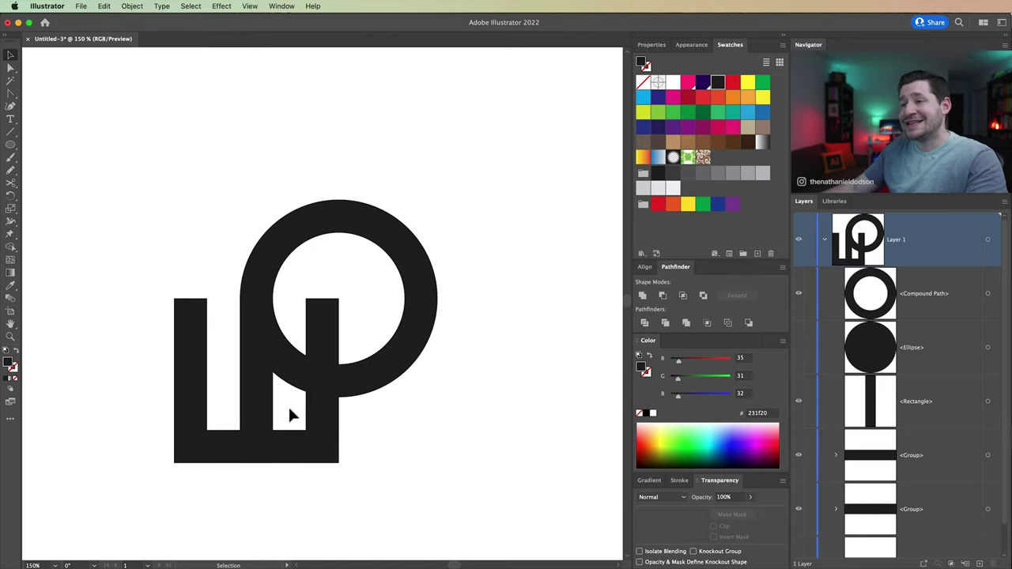
{"action": "left_click", "coordinate": [328, 428]}
{"action": "left_click", "coordinate": [269, 409]}
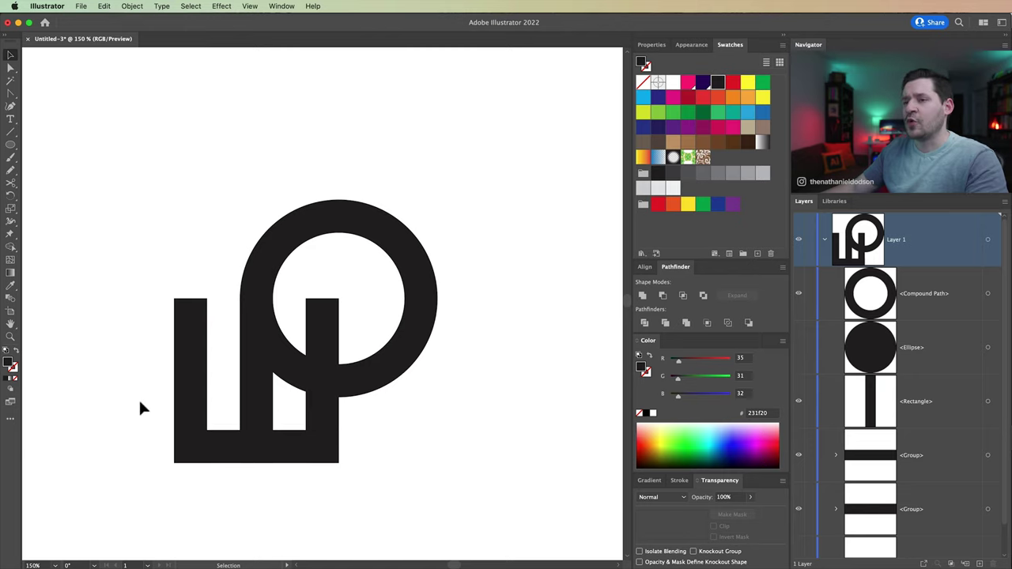
{"action": "left_click", "coordinate": [287, 412]}
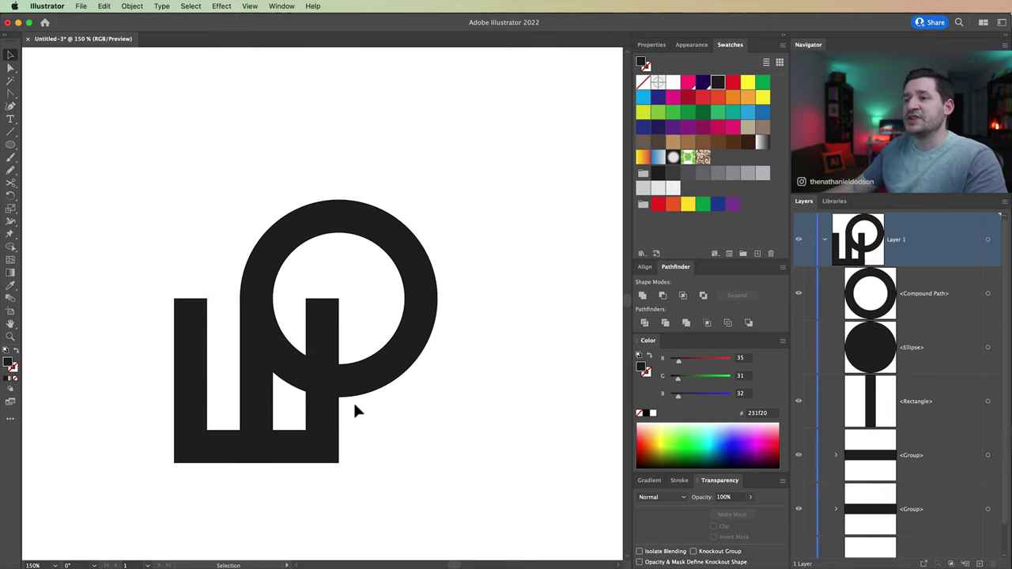
{"action": "left_click", "coordinate": [11, 146]}
{"action": "left_click", "coordinate": [201, 199]}
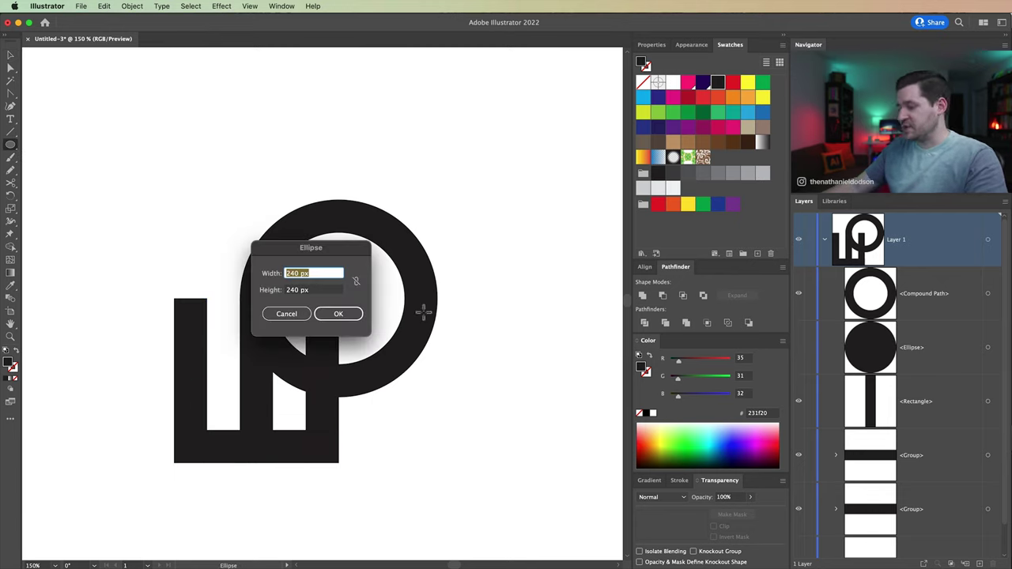
Create a 400 × 400 px circle with the Ellipse dialog.
{"action": "type", "text": "400"}
{"action": "key", "text": "Tab"}
{"action": "type", "text": "400"}
{"action": "key", "text": "Tab"}
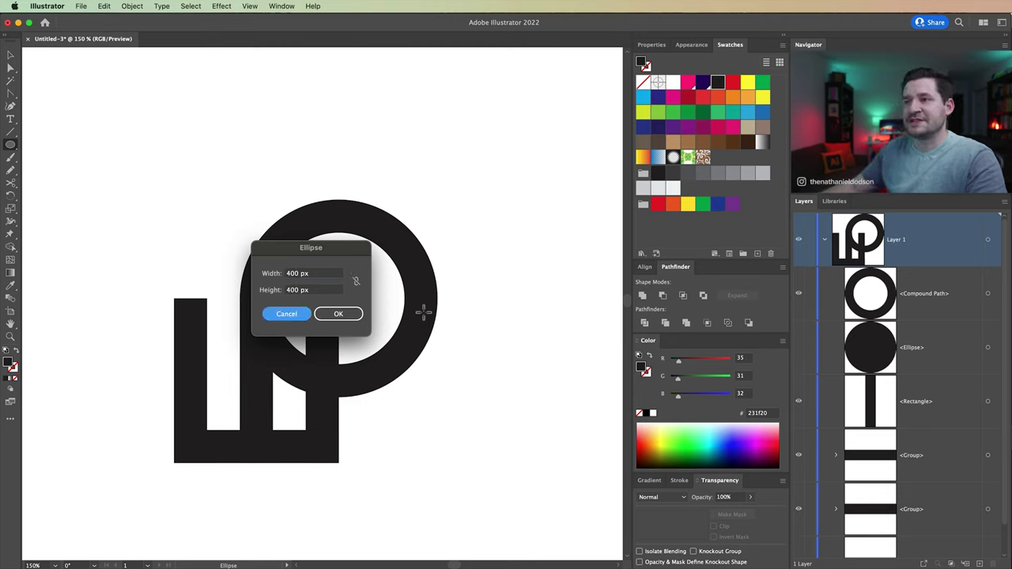
{"action": "left_click", "coordinate": [338, 314]}
Hide the ring layer, move the circle flush with the bars' left and bottom edges, and restore its dark fill.
{"action": "key", "text": "v"}
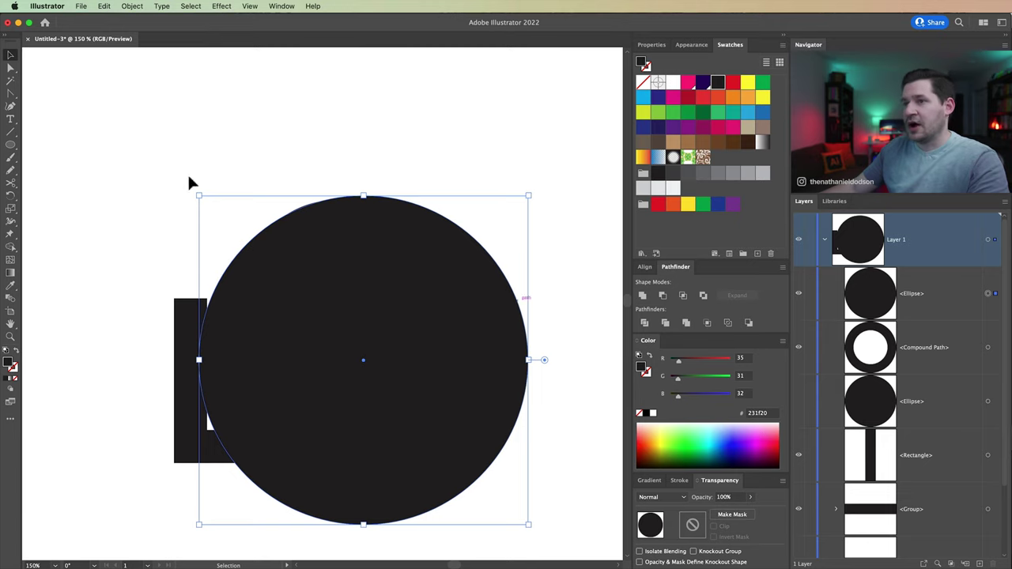
{"action": "left_click", "coordinate": [17, 351]}
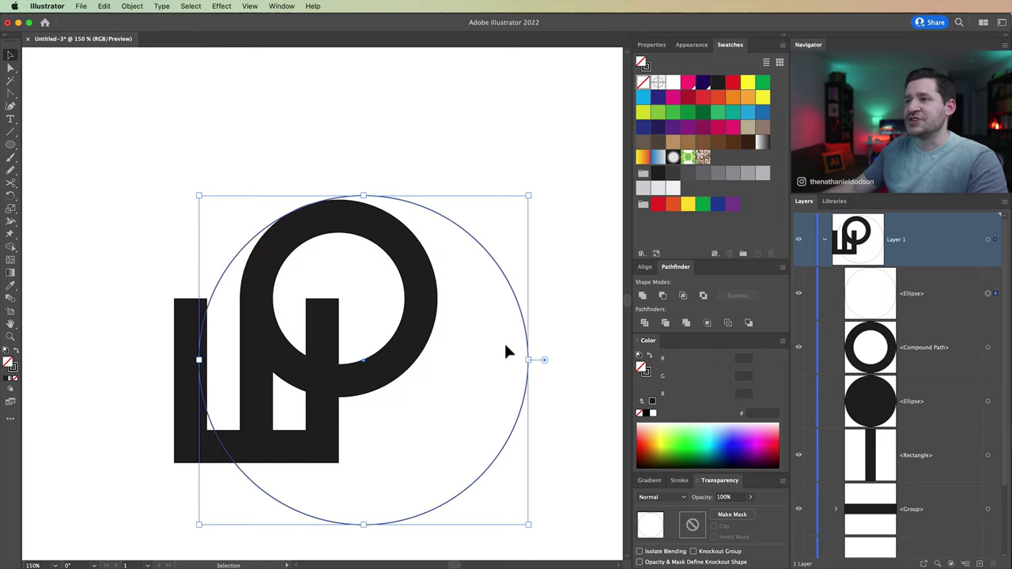
{"action": "left_click", "coordinate": [915, 351]}
{"action": "left_click", "coordinate": [799, 349]}
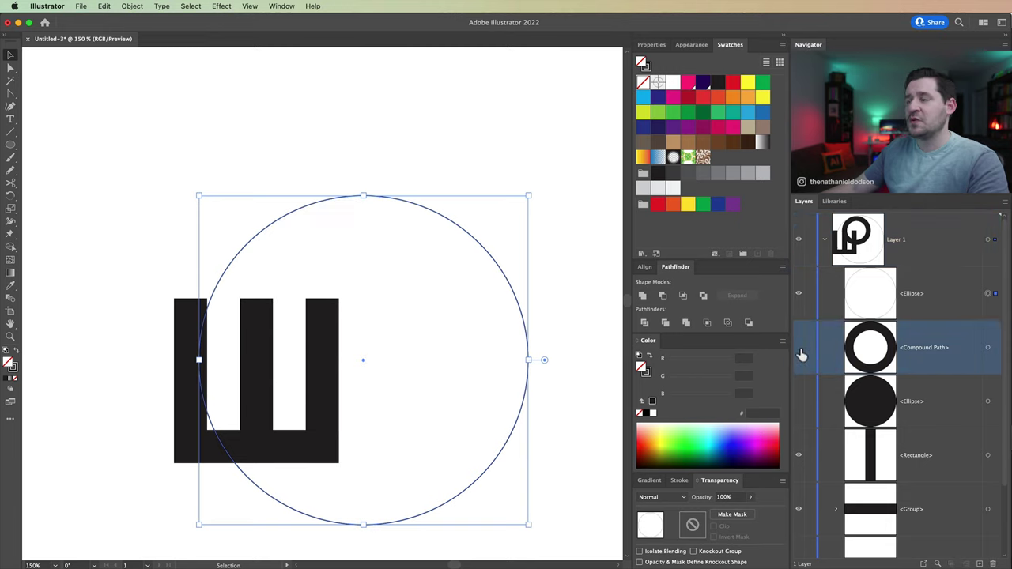
{"action": "left_click_drag", "start_coordinate": [364, 360], "coordinate": [340, 299]}
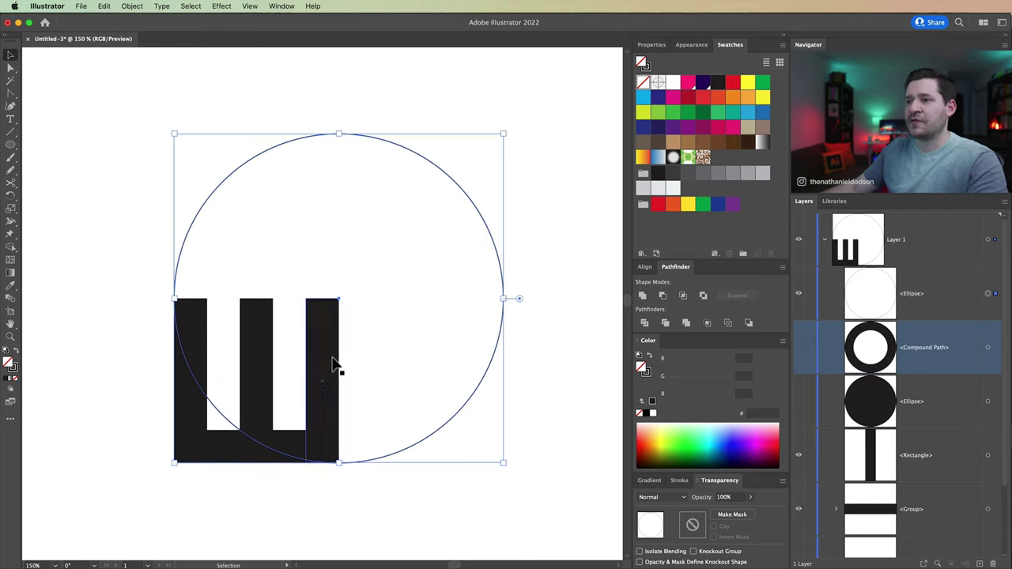
{"action": "left_click", "coordinate": [123, 371]}
{"action": "left_click_drag", "start_coordinate": [212, 84], "coordinate": [541, 262]}
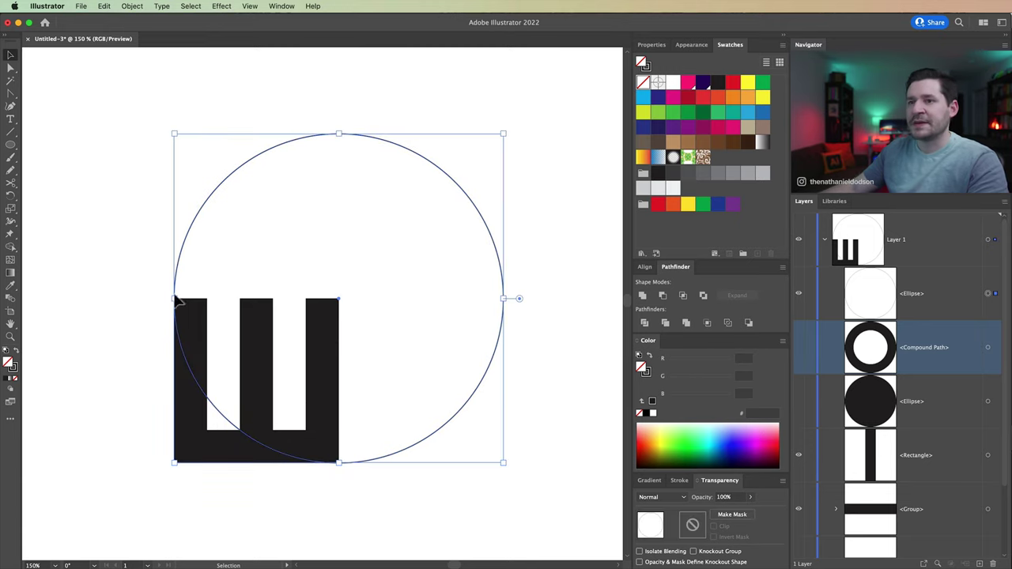
{"action": "left_click", "coordinate": [16, 353]}
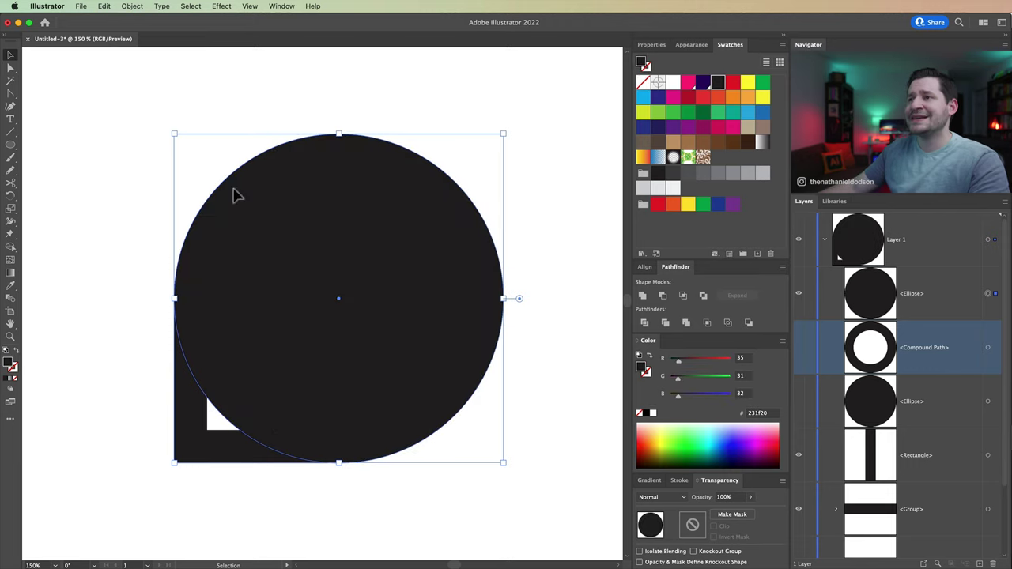
Cut a -40 px offset circle out of the big circle with Minus Front to form an outer ring.
{"action": "left_click", "coordinate": [134, 8]}
{"action": "mouse_move", "coordinate": [174, 274]}
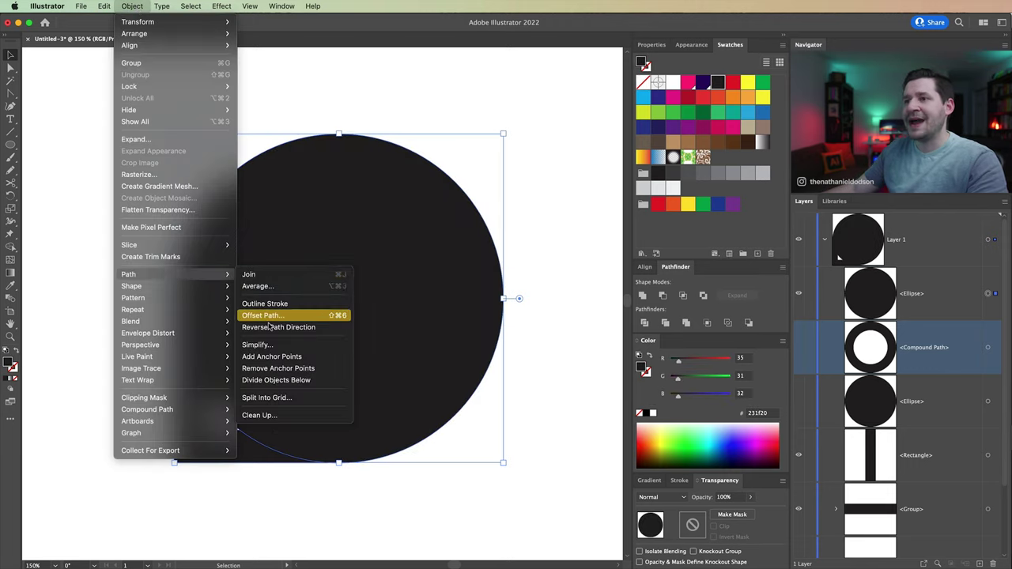
{"action": "left_click", "coordinate": [272, 315]}
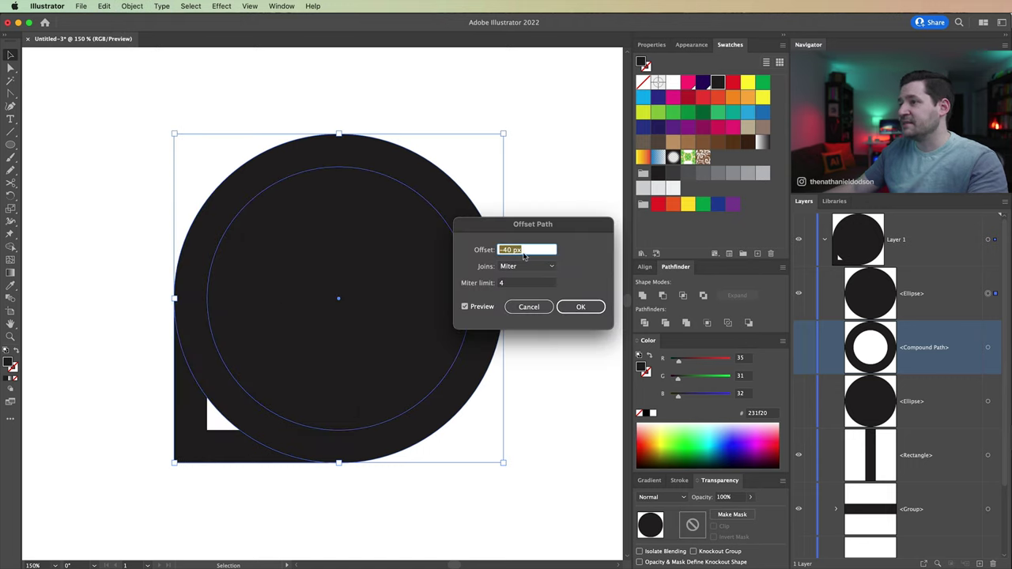
{"action": "left_click", "coordinate": [580, 307]}
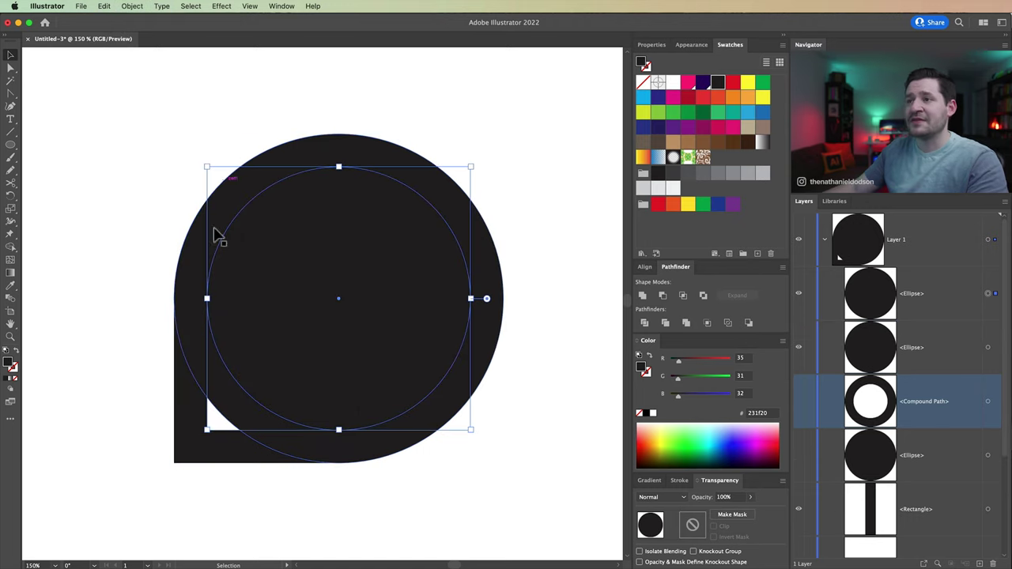
{"action": "left_click", "coordinate": [296, 223], "text": "shift"}
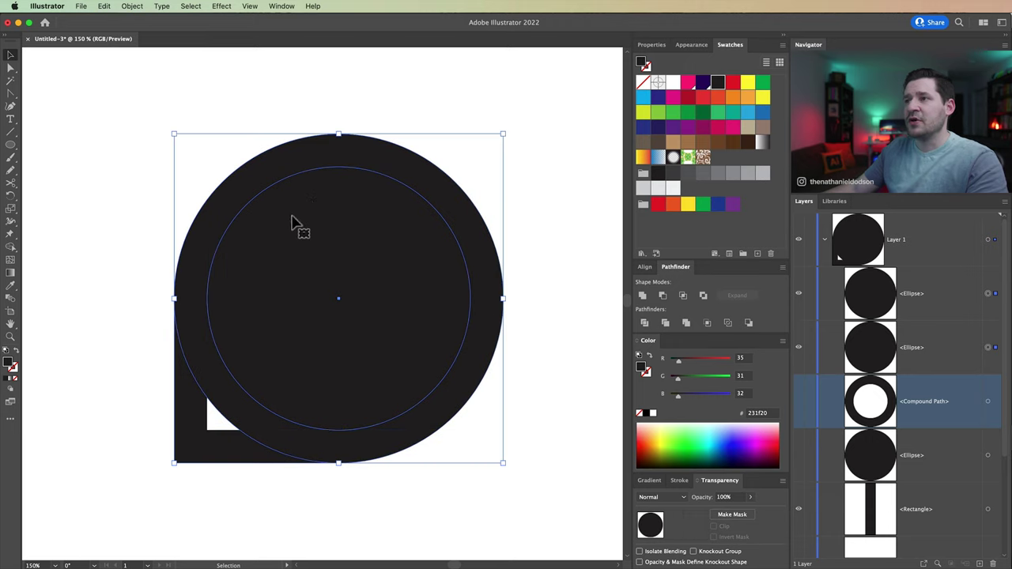
{"action": "left_click", "coordinate": [662, 295]}
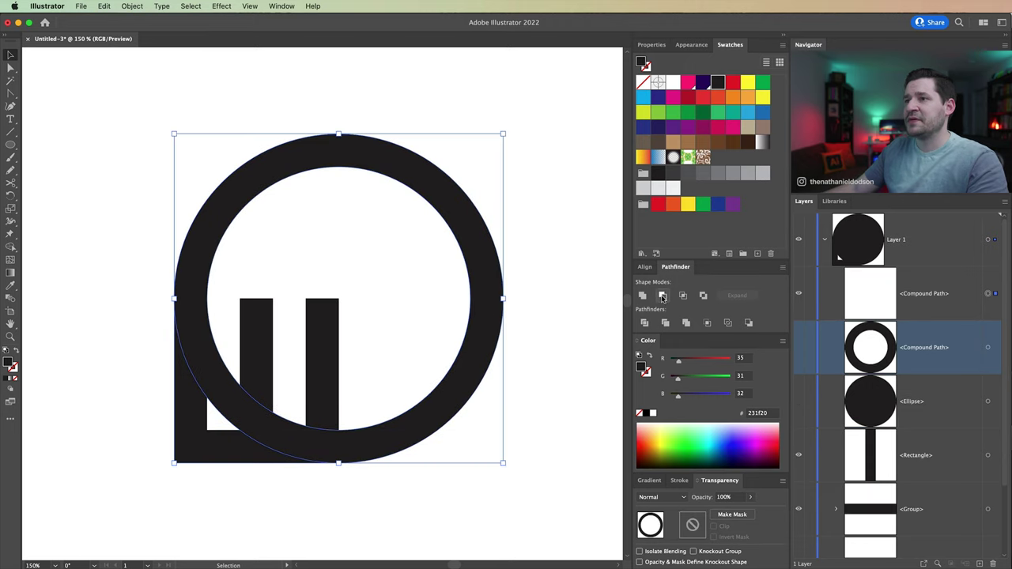
Show the hidden inner ring and small circle layers again and clear the selection.
{"action": "left_click", "coordinate": [798, 347]}
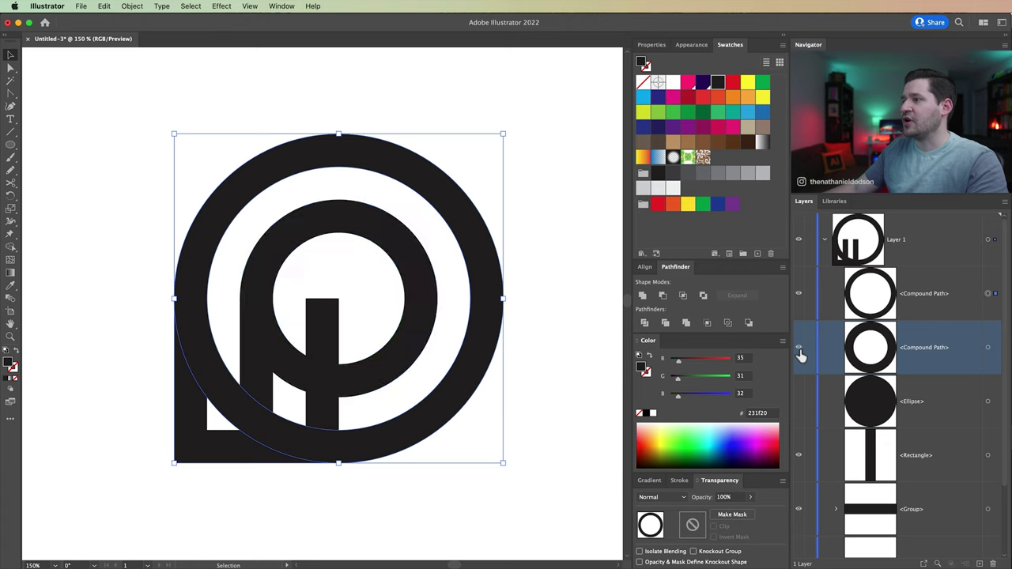
{"action": "left_click", "coordinate": [797, 401]}
{"action": "left_click", "coordinate": [492, 502]}
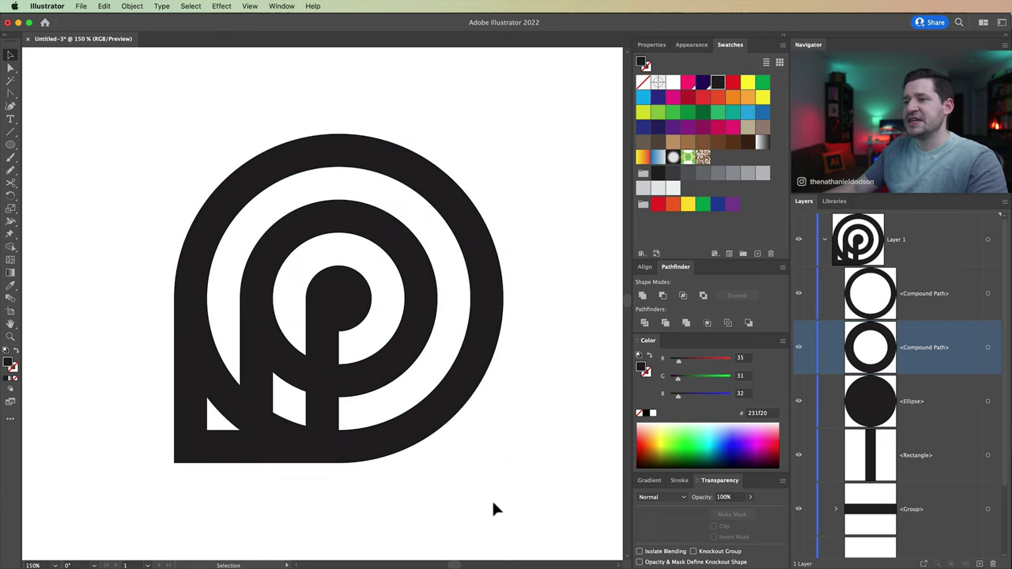
{"action": "left_click_drag", "start_coordinate": [408, 457], "coordinate": [424, 456]}
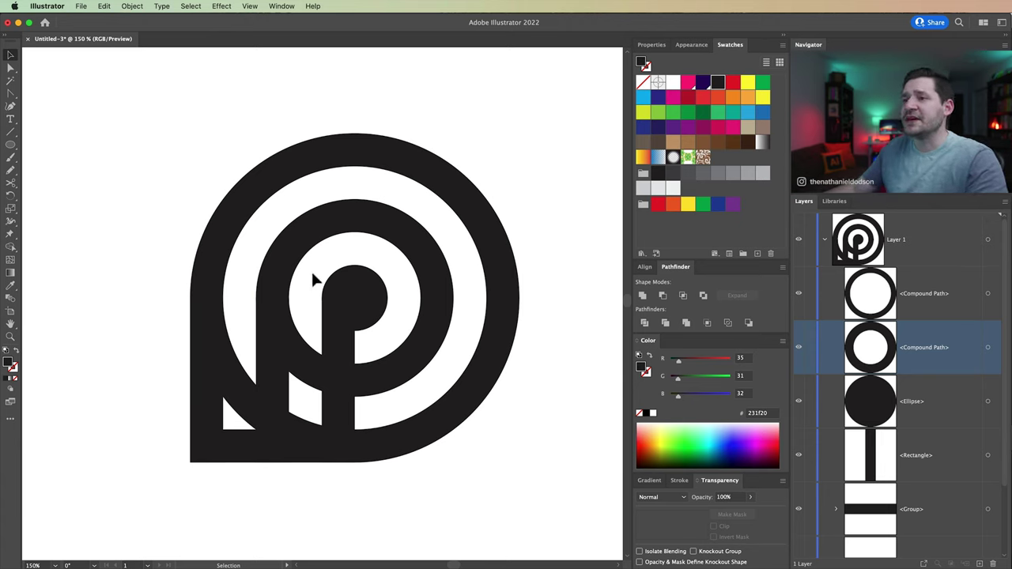
Merge the small circle and centre stem into one path with Pathfinder Merge, then select the whole monogram.
{"action": "left_click", "coordinate": [337, 314]}
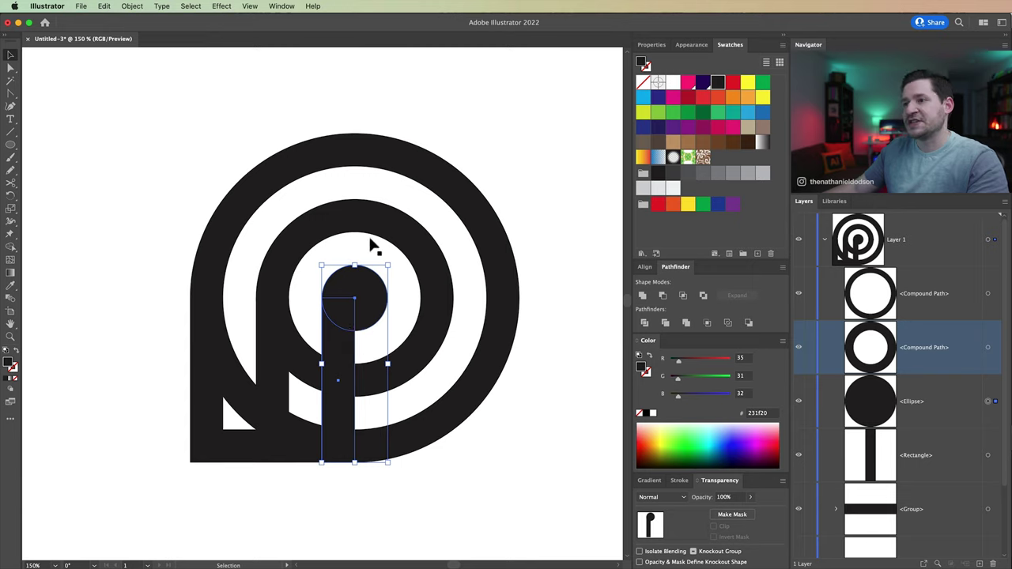
{"action": "left_click", "coordinate": [685, 323]}
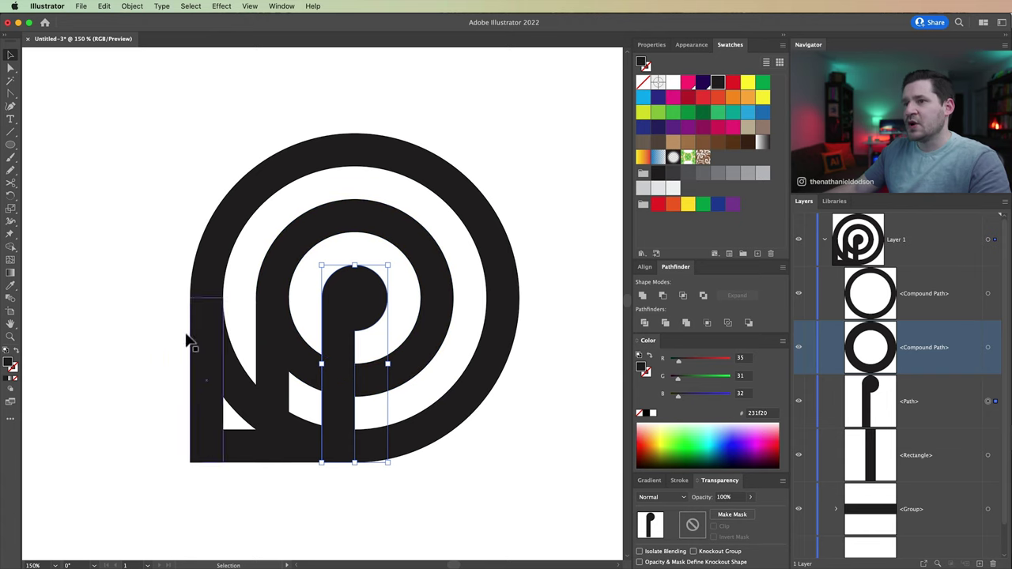
{"action": "left_click_drag", "start_coordinate": [123, 129], "coordinate": [466, 513]}
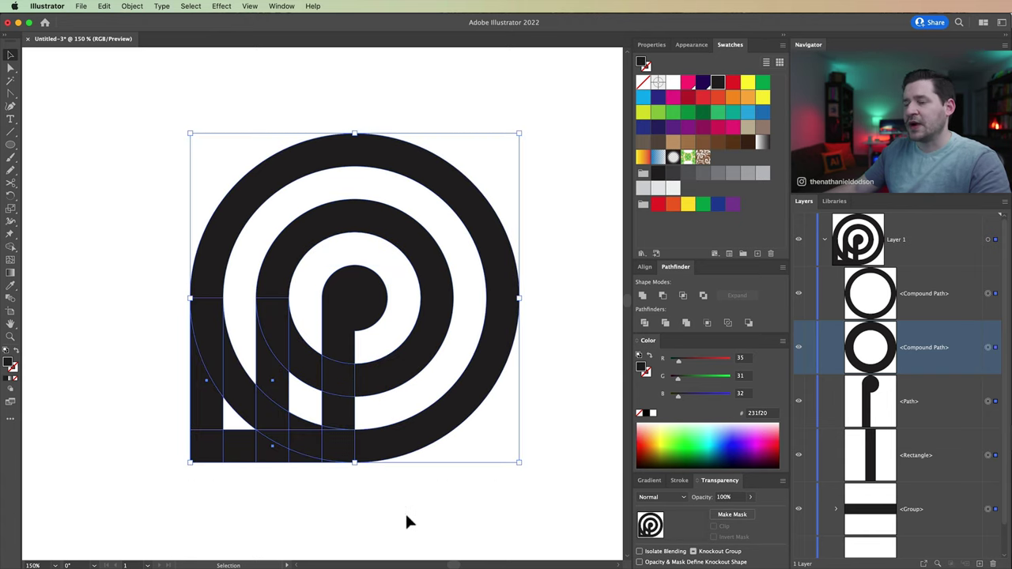
Deselect the artwork and toggle the bar Group layer's visibility in the Layers panel to compare.
{"action": "key", "text": "super+z"}
{"action": "scroll", "coordinate": [867, 507], "scroll_direction": "down", "scroll_amount": 2}
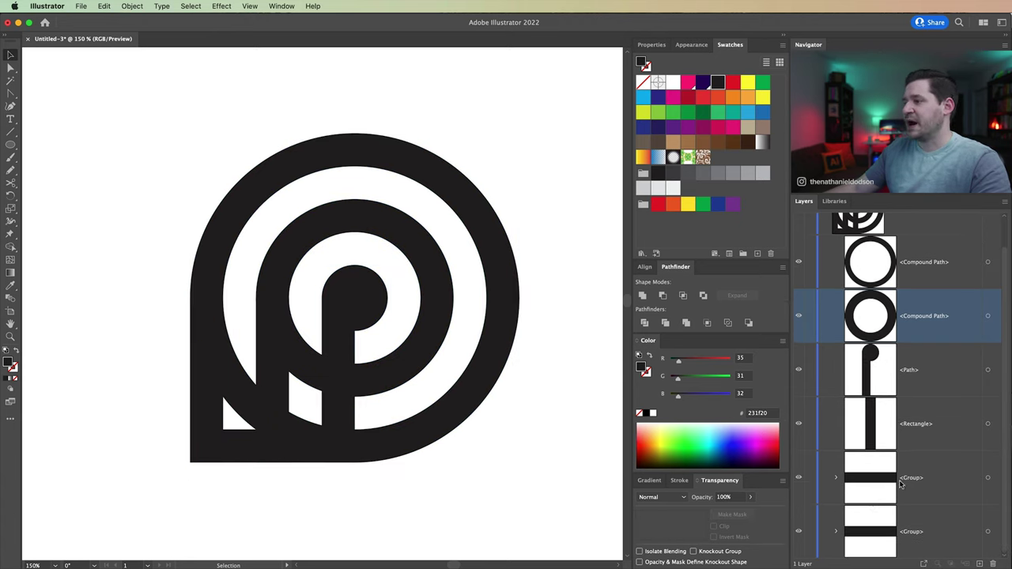
{"action": "left_click", "coordinate": [899, 484]}
{"action": "left_click", "coordinate": [798, 478]}
{"action": "left_click", "coordinate": [799, 479]}
{"action": "left_click", "coordinate": [798, 478]}
{"action": "left_click", "coordinate": [798, 478]}
{"action": "scroll", "coordinate": [808, 302], "scroll_direction": "up", "scroll_amount": 2}
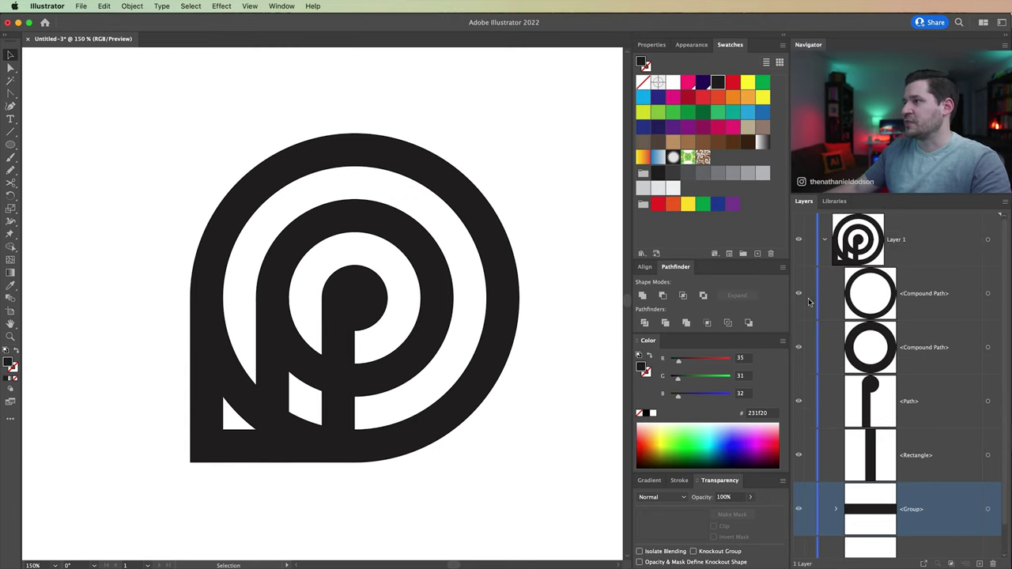
{"action": "left_click", "coordinate": [824, 233]}
{"action": "left_click", "coordinate": [825, 233]}
{"action": "scroll", "coordinate": [910, 471], "scroll_direction": "down", "scroll_amount": 1}
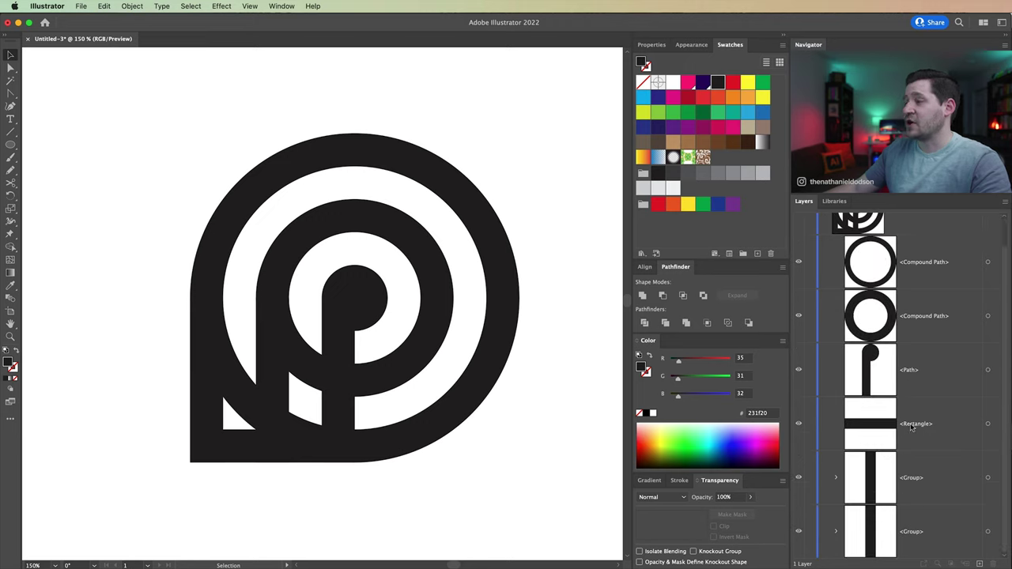
Hide the horizontal Rectangle layer and marquee-select all the monogram's shapes.
{"action": "left_click", "coordinate": [917, 433]}
{"action": "left_click", "coordinate": [901, 478]}
{"action": "left_click", "coordinate": [888, 424]}
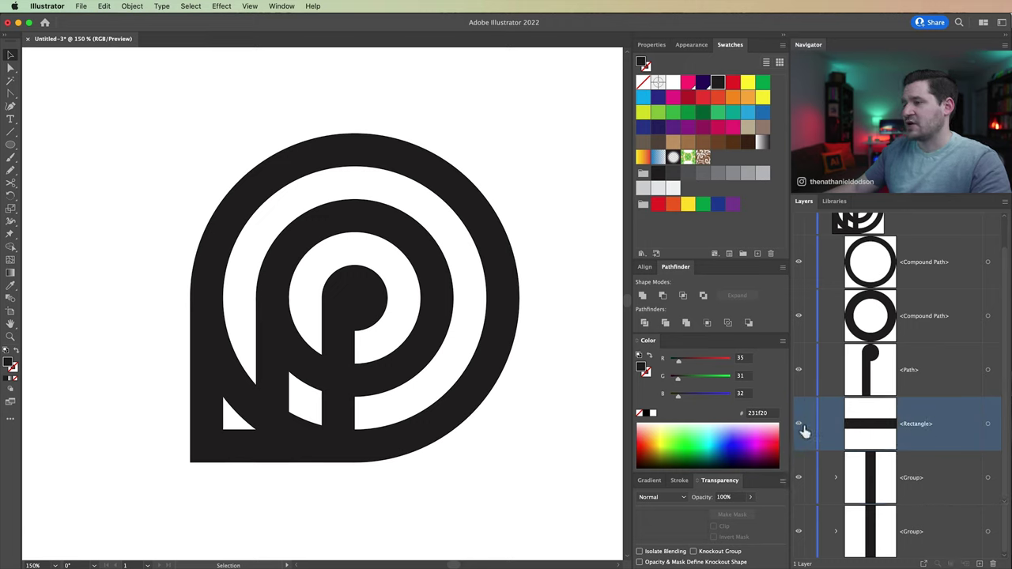
{"action": "left_click", "coordinate": [800, 426]}
{"action": "left_click", "coordinate": [799, 426]}
{"action": "left_click", "coordinate": [800, 426]}
{"action": "left_click_drag", "start_coordinate": [141, 128], "coordinate": [577, 497]}
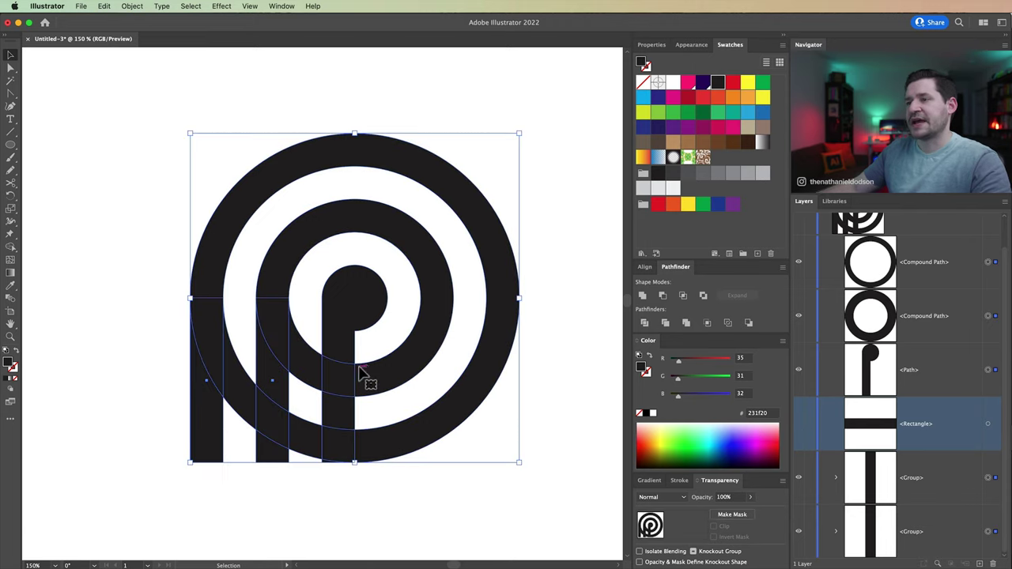
{"action": "scroll", "coordinate": [578, 486], "scroll_direction": "right", "scroll_amount": 5}
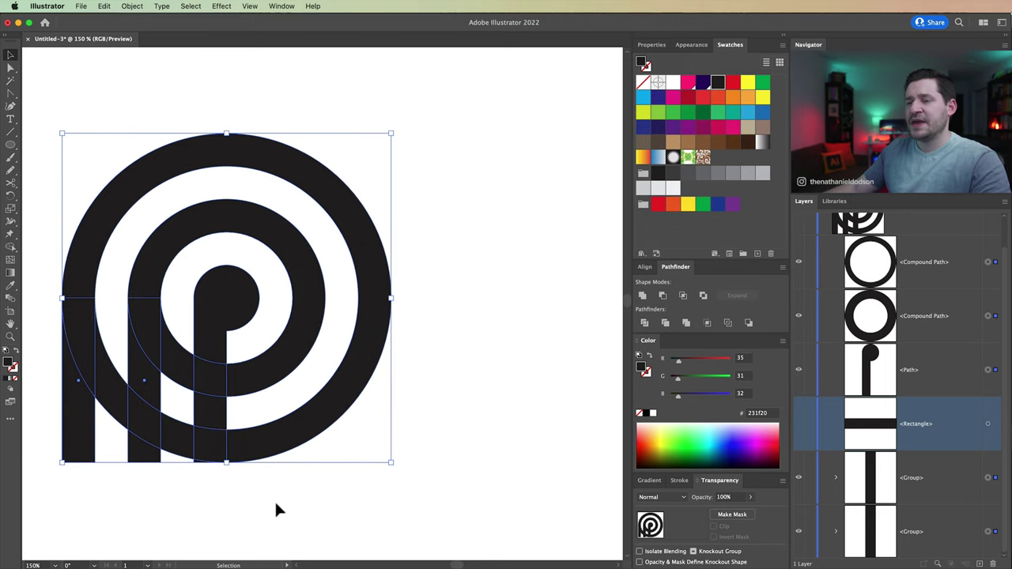
{"action": "scroll", "coordinate": [211, 451], "scroll_direction": "left", "scroll_amount": 4}
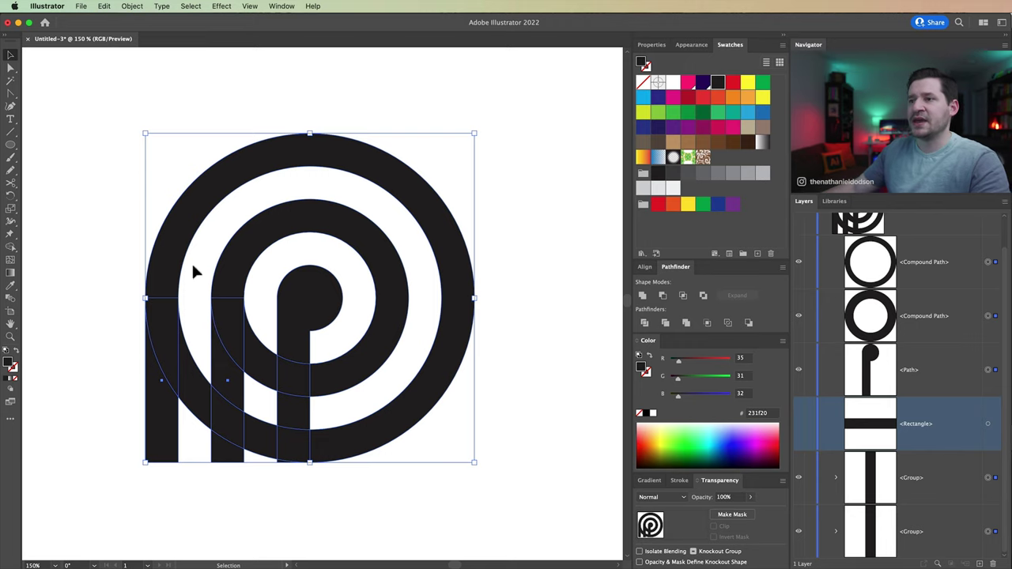
With the Shape Builder, merge the outer and middle rings into the left and middle stems.
{"action": "left_click", "coordinate": [11, 247]}
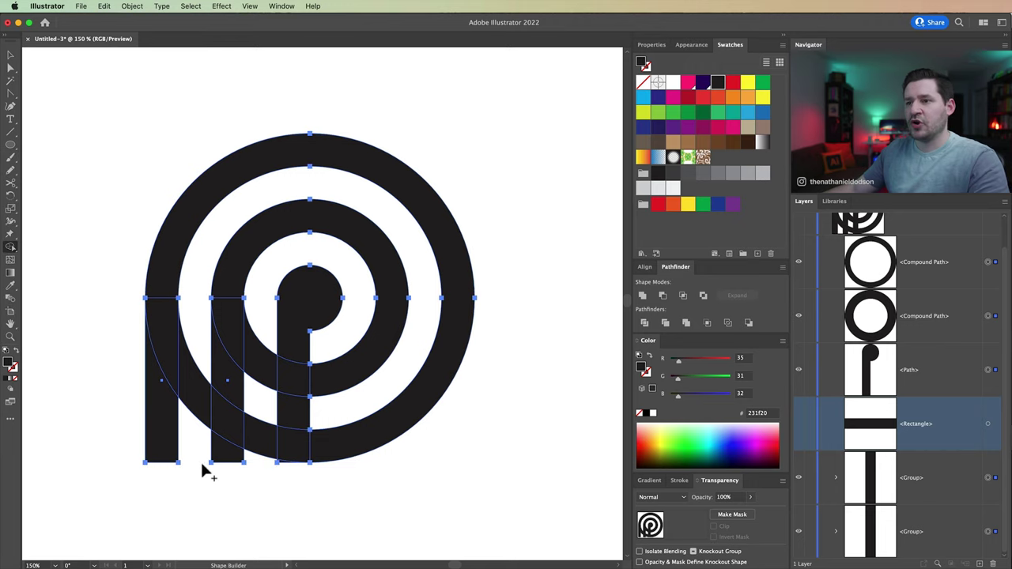
{"action": "mouse_move", "coordinate": [194, 457]}
{"action": "left_mouse_down"}
{"action": "mouse_move", "coordinate": [183, 390]}
{"action": "mouse_move", "coordinate": [194, 321]}
{"action": "left_mouse_up"}
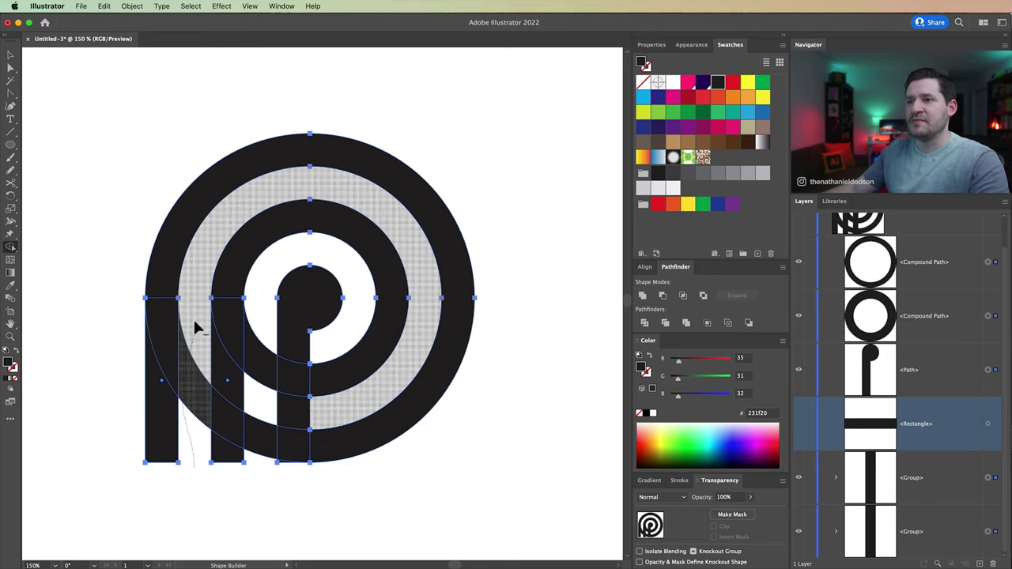
{"action": "left_click_drag", "start_coordinate": [195, 283], "coordinate": [195, 283]}
{"action": "mouse_move", "coordinate": [226, 212]}
{"action": "left_mouse_down"}
{"action": "mouse_move", "coordinate": [301, 451]}
{"action": "mouse_move", "coordinate": [272, 474]}
{"action": "left_mouse_up"}
{"action": "left_click_drag", "start_coordinate": [258, 478], "coordinate": [264, 313]}
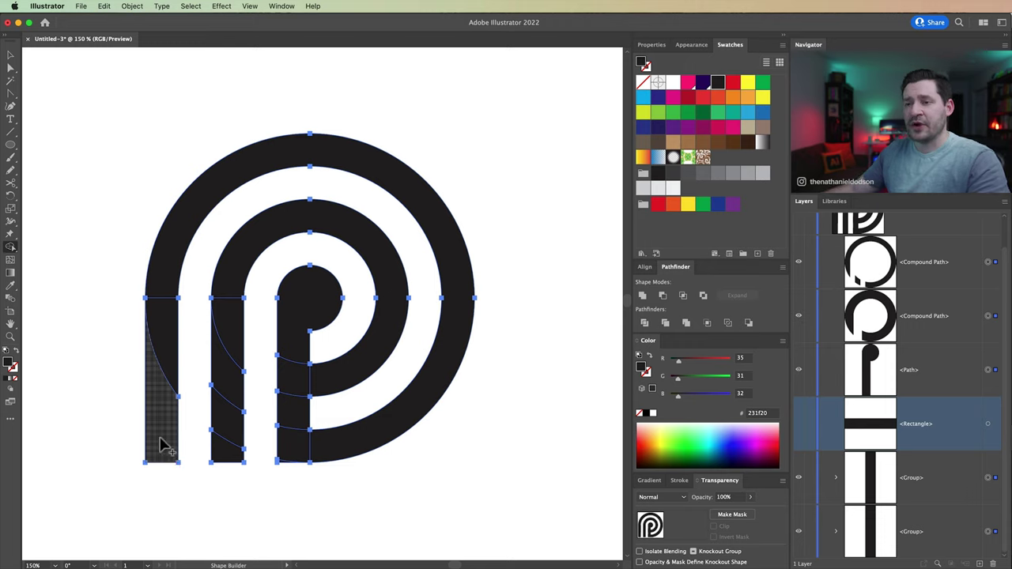
Fuse the remaining bar segments with their rings and the stem pieces with the dot, then reselect the P.
{"action": "mouse_move", "coordinate": [161, 441]}
{"action": "left_mouse_down"}
{"action": "mouse_move", "coordinate": [150, 364]}
{"action": "mouse_move", "coordinate": [168, 253]}
{"action": "left_mouse_up"}
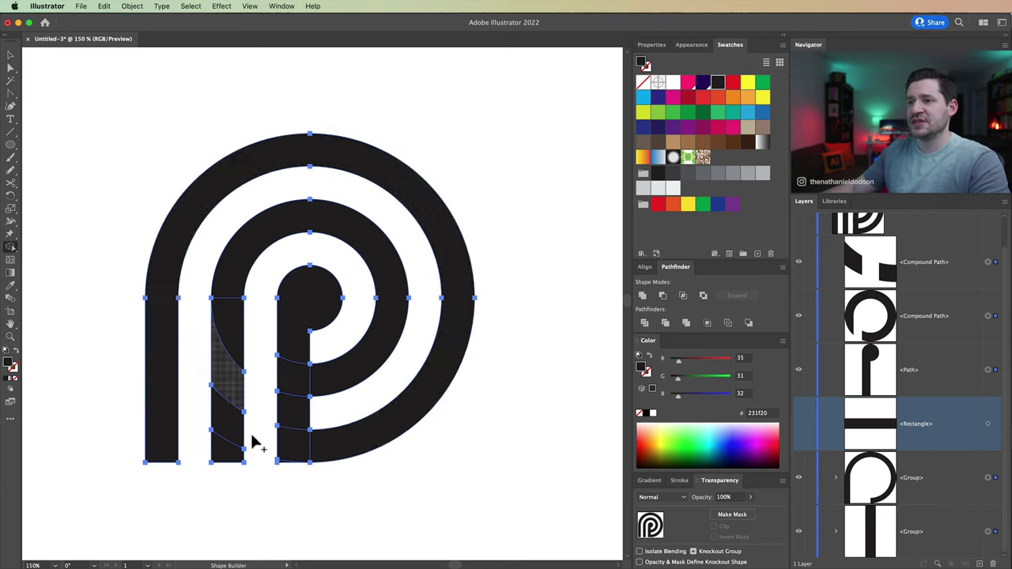
{"action": "left_click_drag", "start_coordinate": [235, 451], "coordinate": [237, 295]}
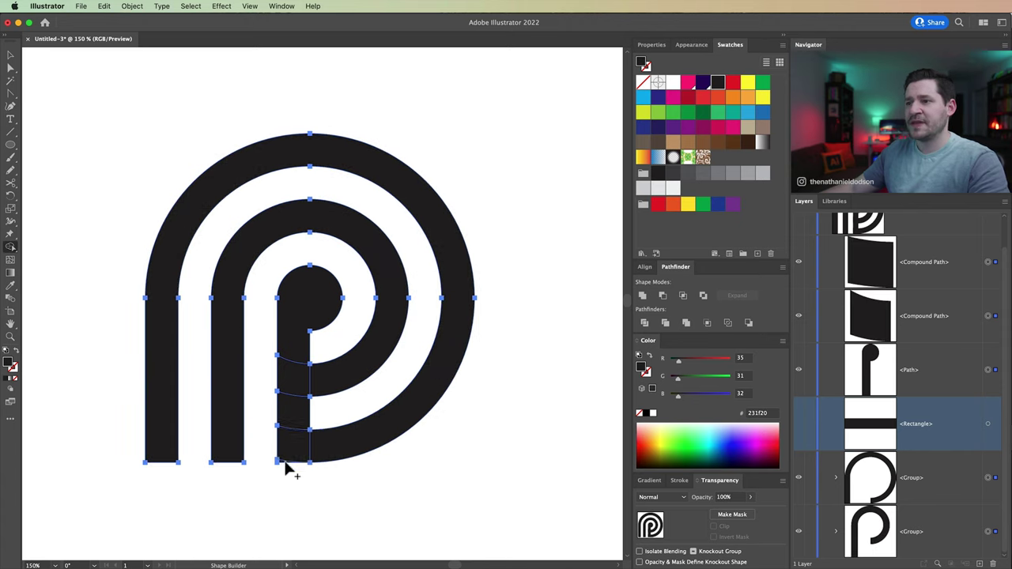
{"action": "left_click_drag", "start_coordinate": [280, 464], "coordinate": [291, 348]}
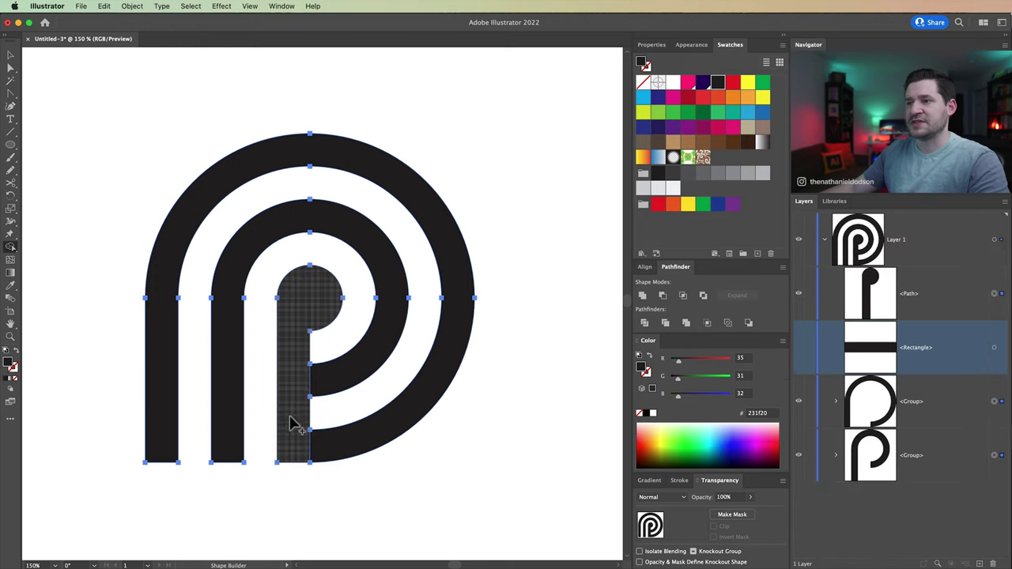
{"action": "key", "text": "v"}
{"action": "left_click", "coordinate": [266, 514]}
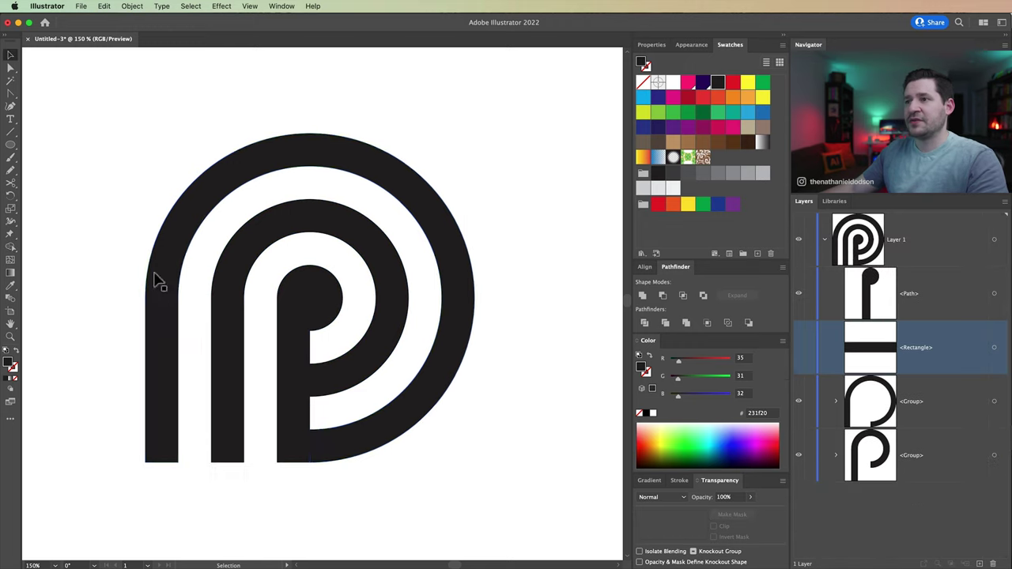
{"action": "left_click_drag", "start_coordinate": [454, 374], "coordinate": [480, 431]}
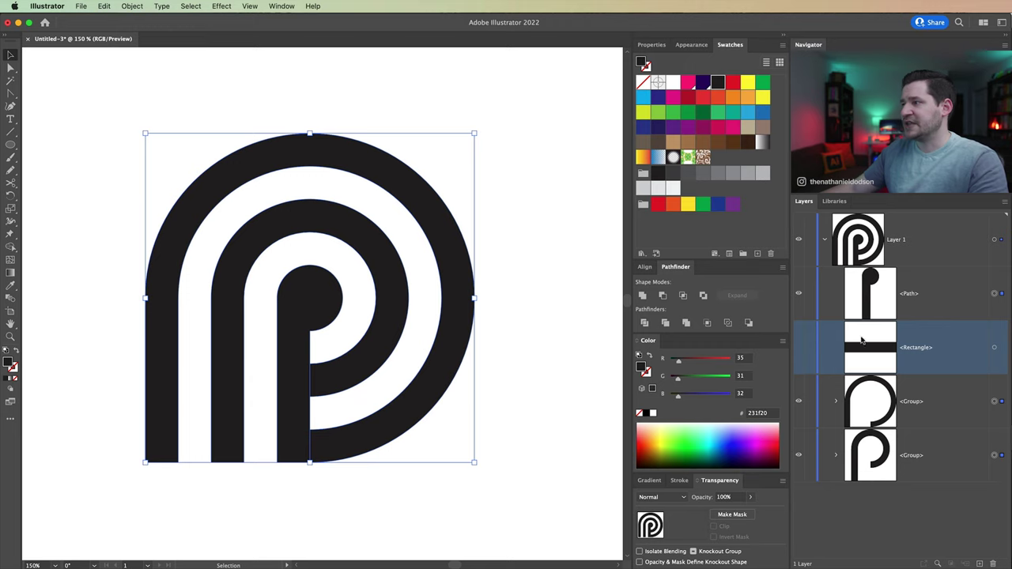
Show the bar rectangle above the P path, then fill the whole P with pink.
{"action": "left_click", "coordinate": [800, 347]}
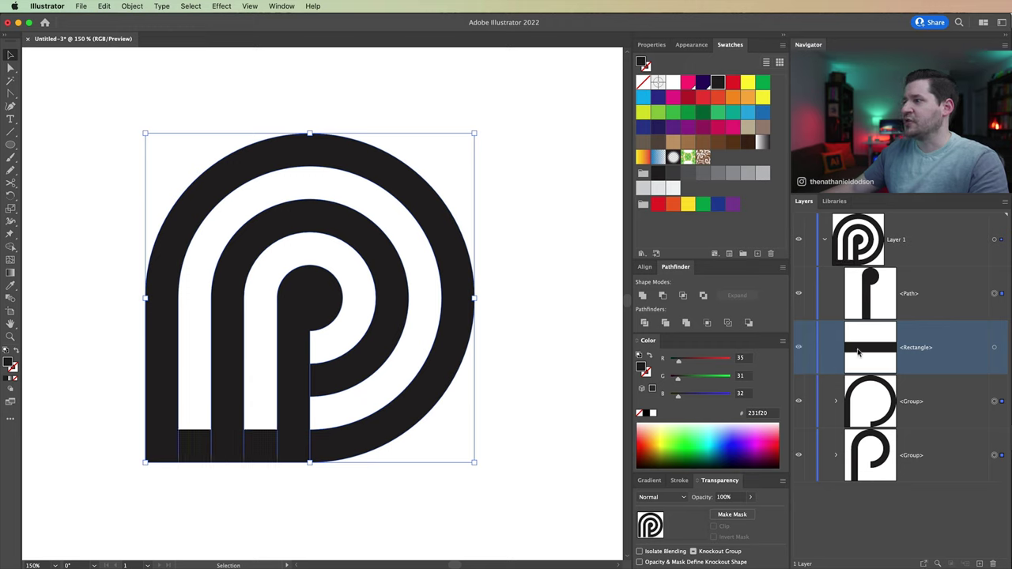
{"action": "left_click_drag", "start_coordinate": [860, 351], "coordinate": [899, 289]}
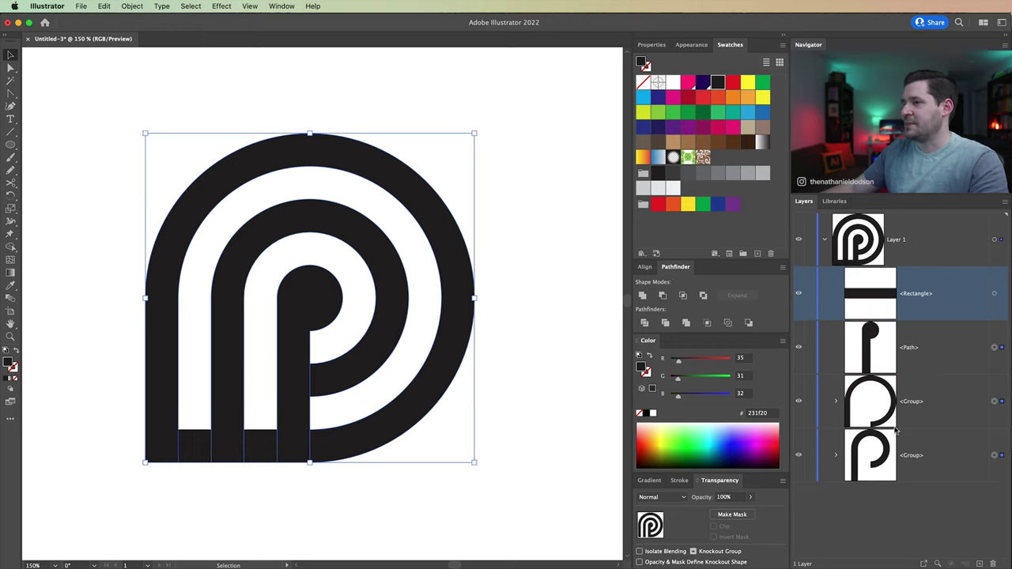
{"action": "left_click_drag", "start_coordinate": [145, 488], "coordinate": [497, 260]}
{"action": "left_click", "coordinate": [237, 500]}
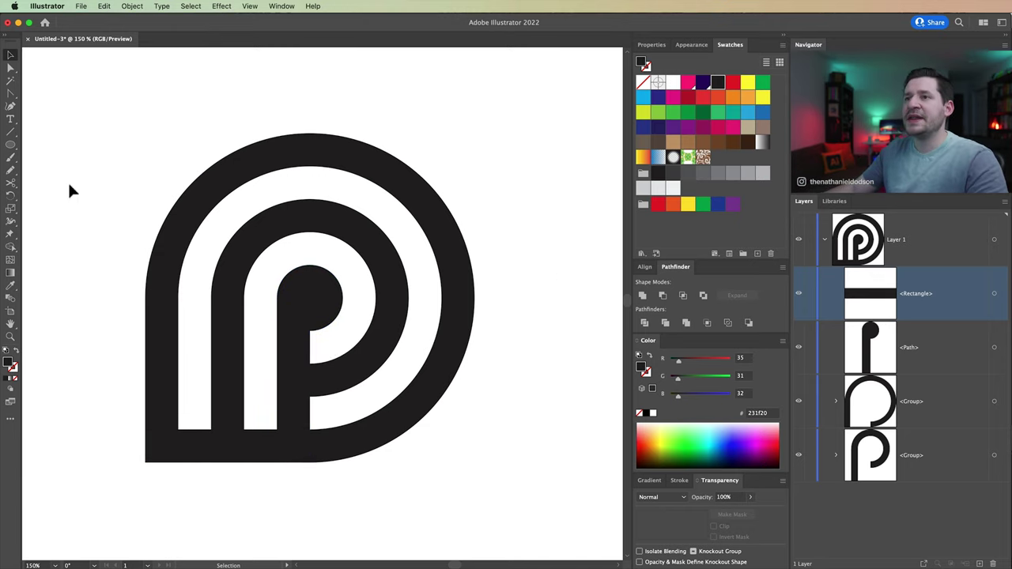
{"action": "left_click_drag", "start_coordinate": [110, 101], "coordinate": [536, 484]}
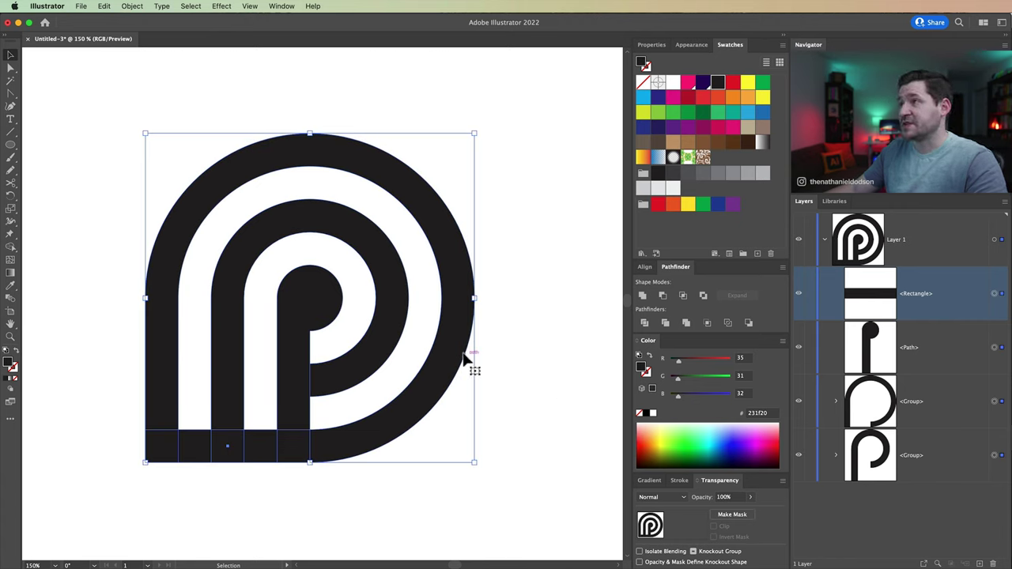
{"action": "left_click", "coordinate": [689, 83]}
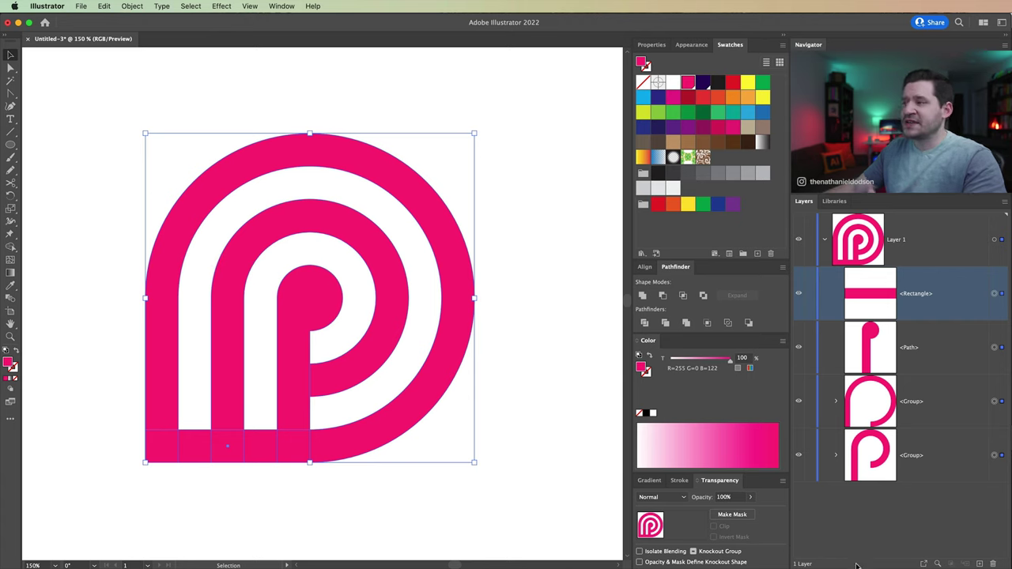
Group all the pink P pieces and nudge the group slightly up and right.
{"action": "left_click", "coordinate": [132, 6]}
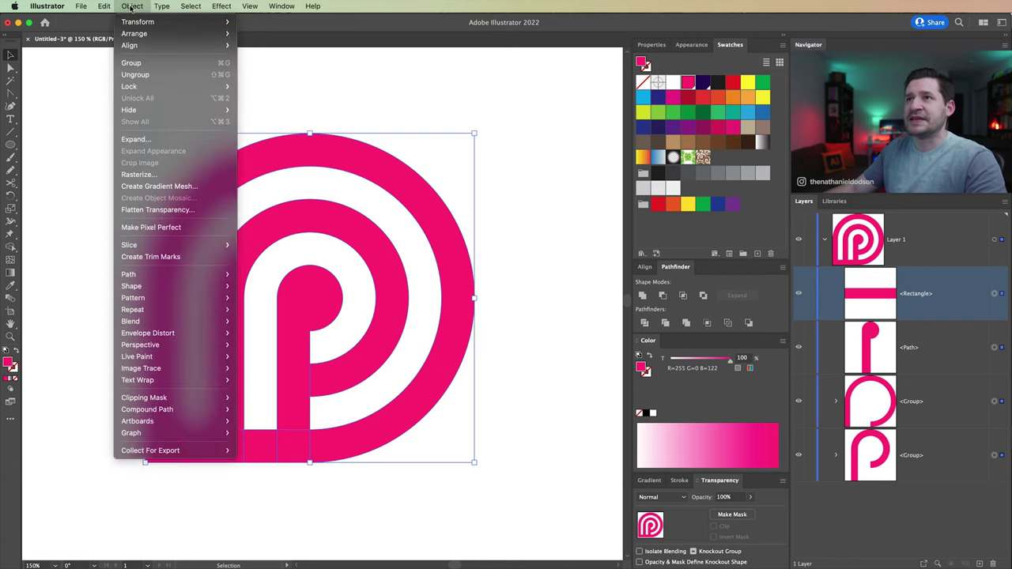
{"action": "left_click", "coordinate": [147, 64]}
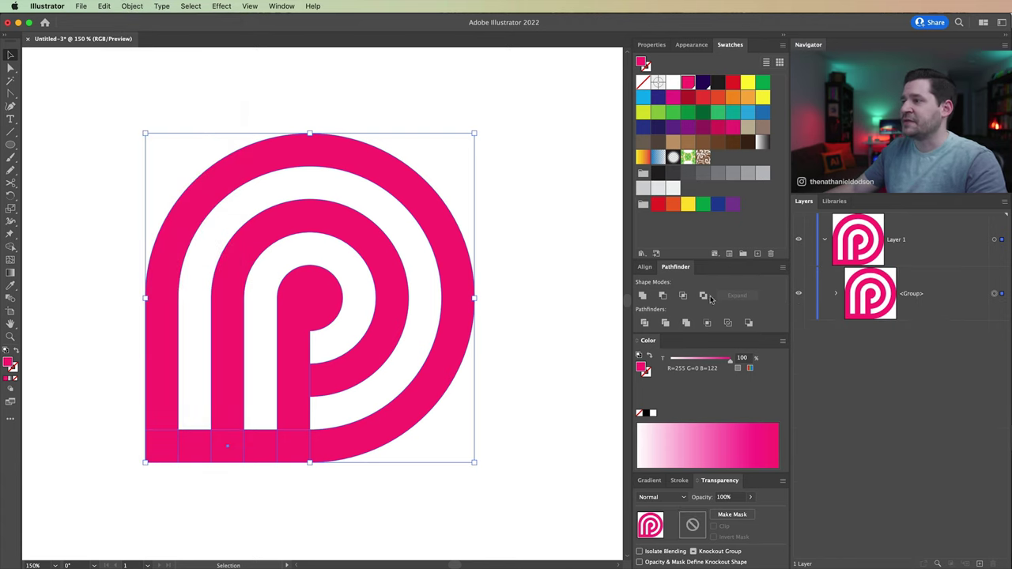
{"action": "left_click_drag", "start_coordinate": [271, 365], "coordinate": [289, 355]}
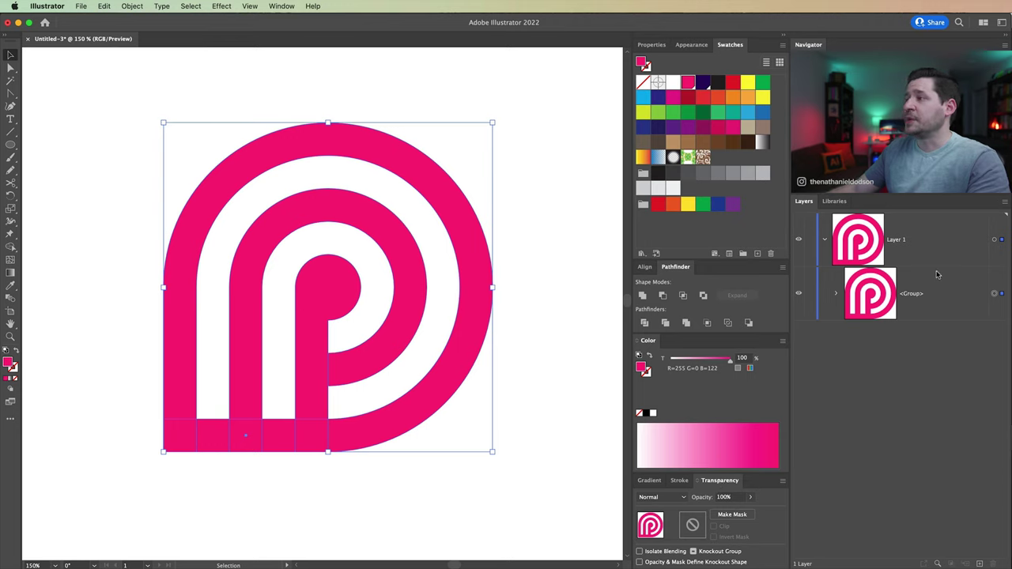
{"action": "left_click", "coordinate": [105, 6]}
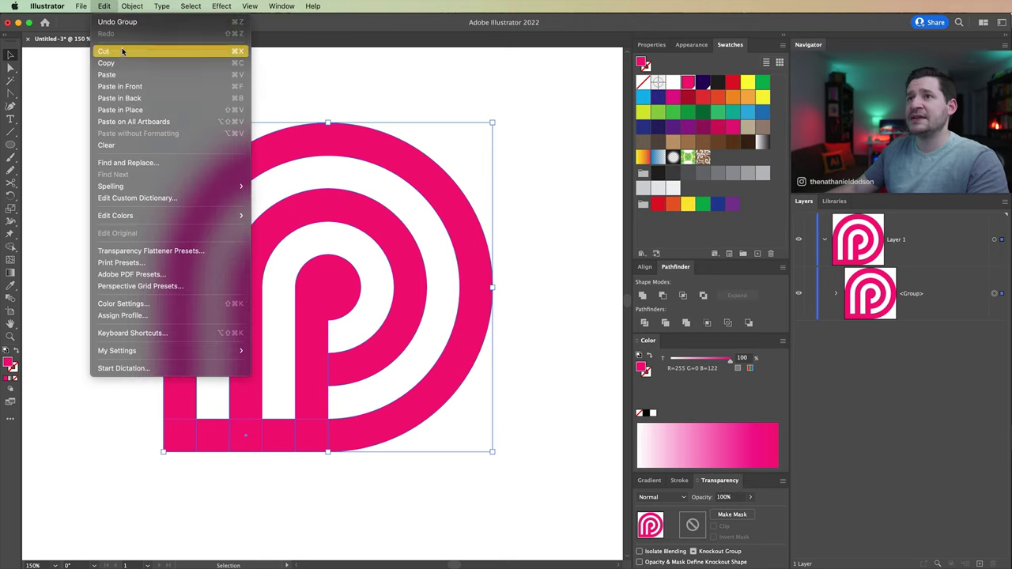
Paste a dark purple copy of the P in front and give it an empty opacity mask.
{"action": "left_click", "coordinate": [106, 63]}
{"action": "left_click", "coordinate": [104, 6]}
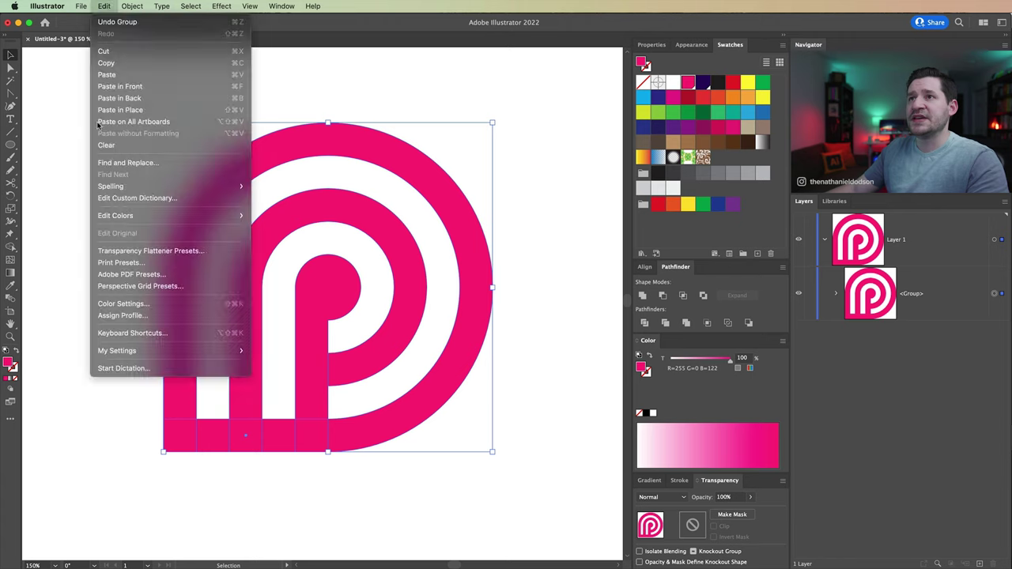
{"action": "left_click", "coordinate": [123, 87]}
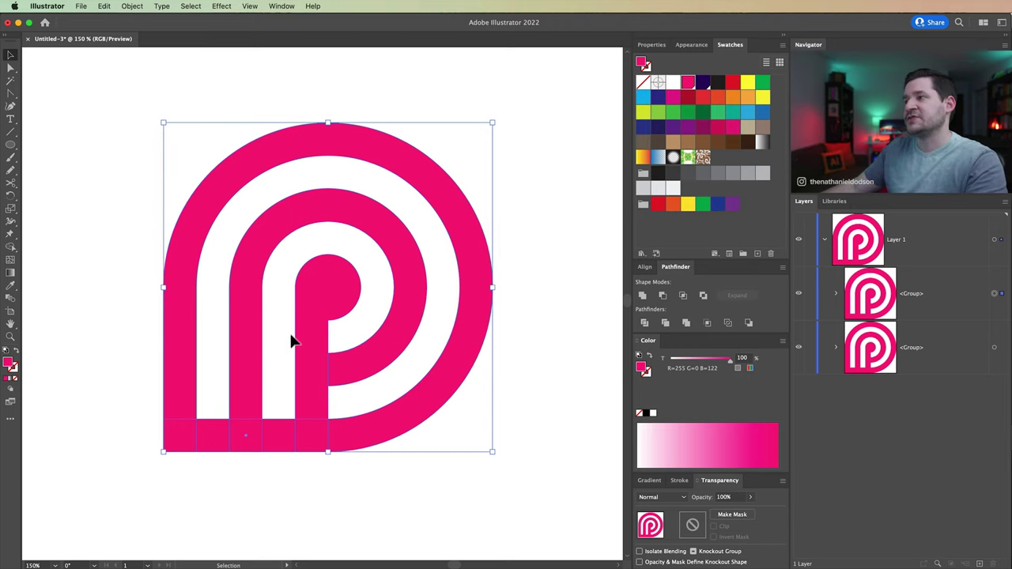
{"action": "left_click", "coordinate": [704, 84]}
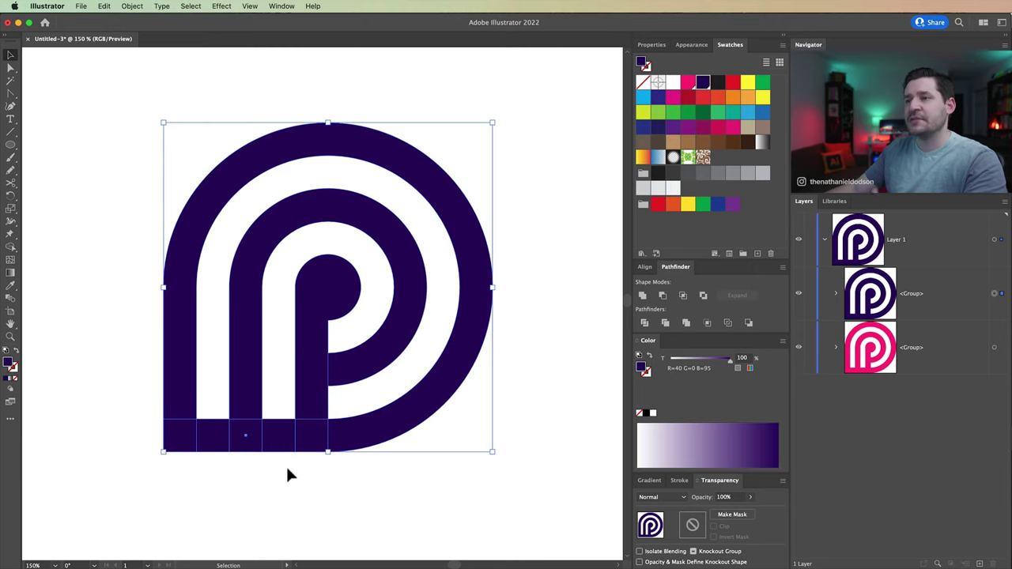
{"action": "double_click", "coordinate": [692, 525]}
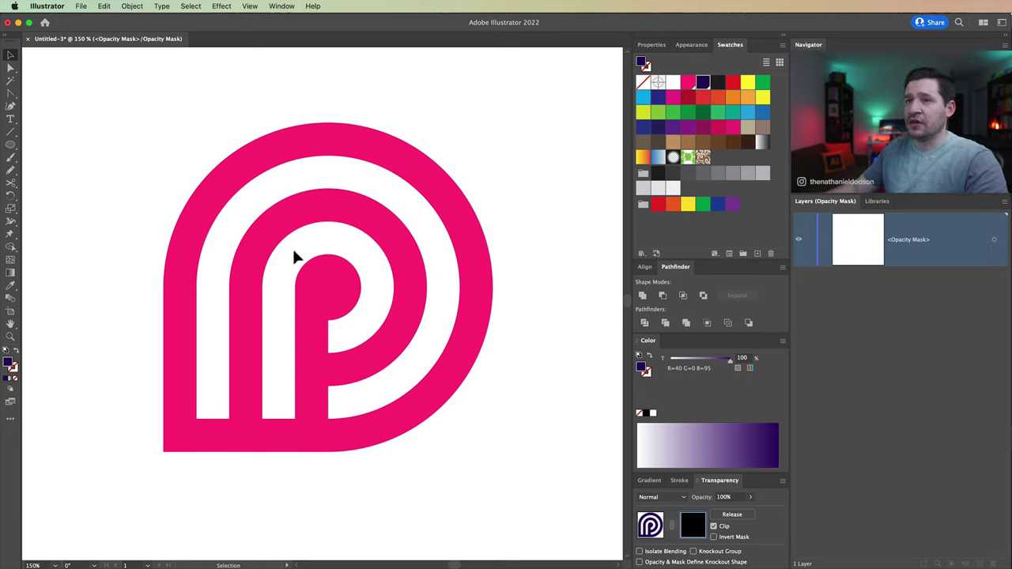
Draw a mask rectangle from the P stem toward the lower right.
{"action": "left_click", "coordinate": [10, 146]}
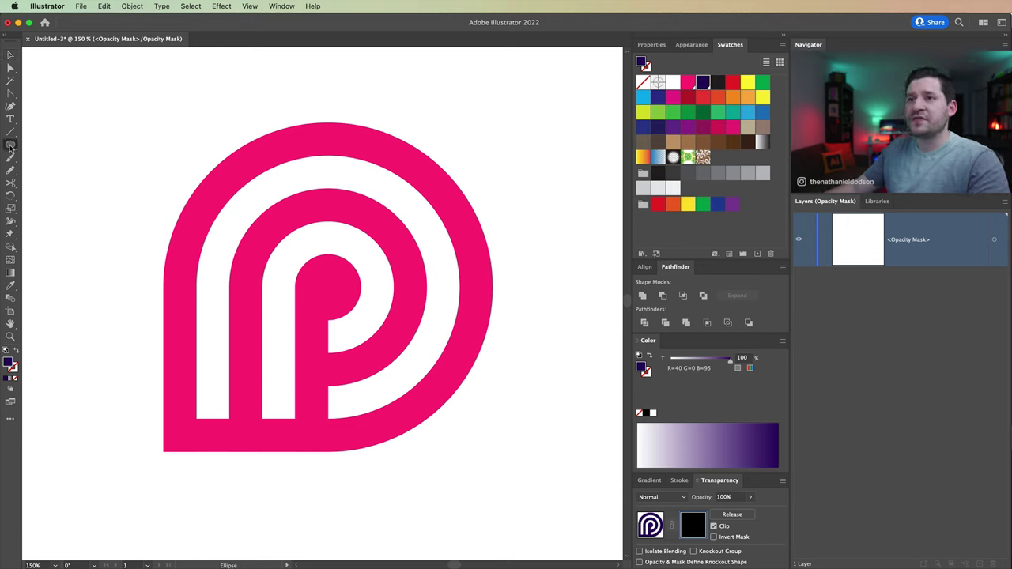
{"action": "left_click", "coordinate": [40, 145]}
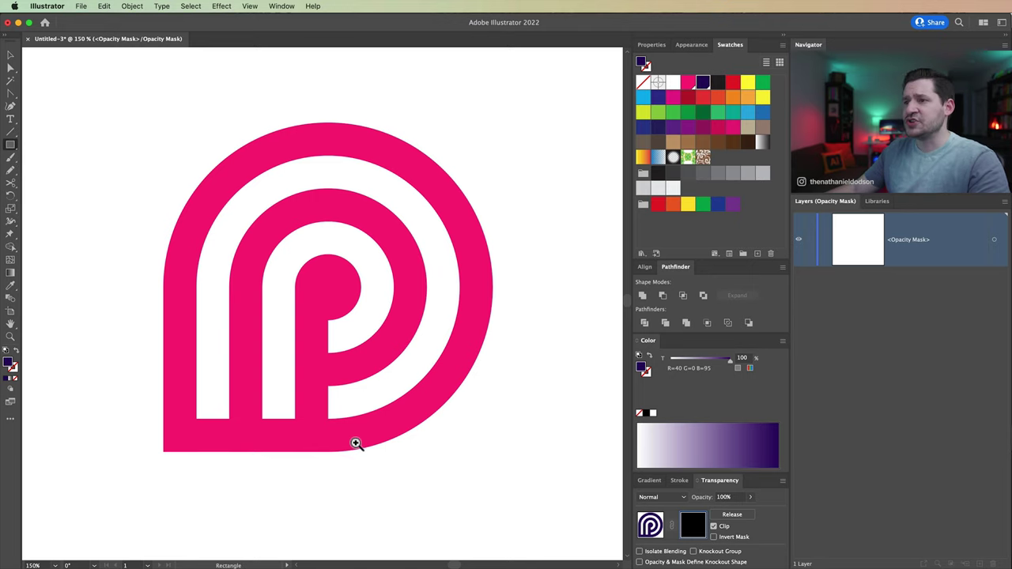
{"action": "key", "text": "z"}
{"action": "left_click", "coordinate": [361, 406]}
{"action": "scroll", "coordinate": [363, 371], "scroll_direction": "up", "scroll_amount": 2}
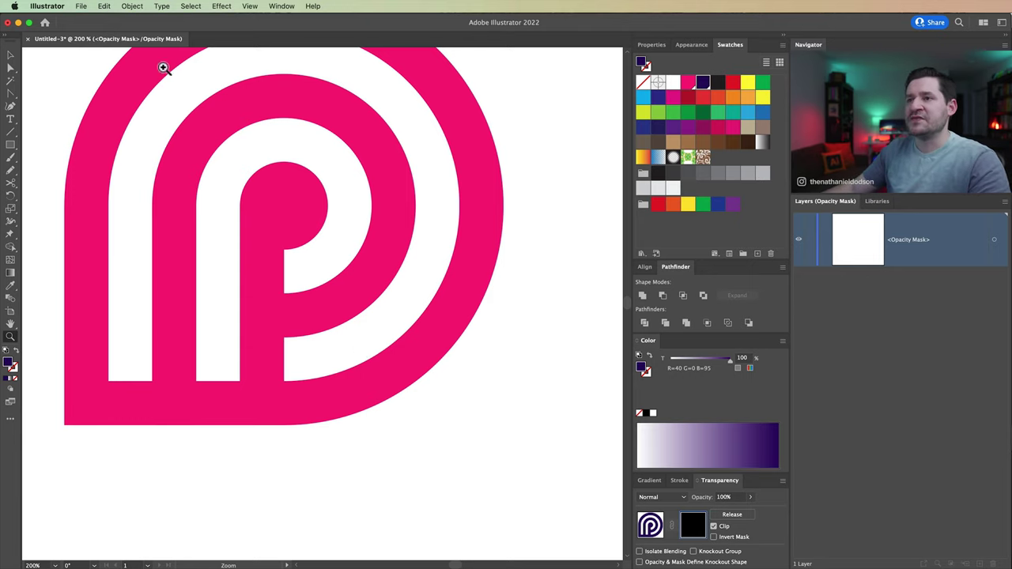
{"action": "scroll", "coordinate": [340, 293], "scroll_direction": "left", "scroll_amount": 2}
{"action": "scroll", "coordinate": [340, 293], "scroll_direction": "up", "scroll_amount": 1}
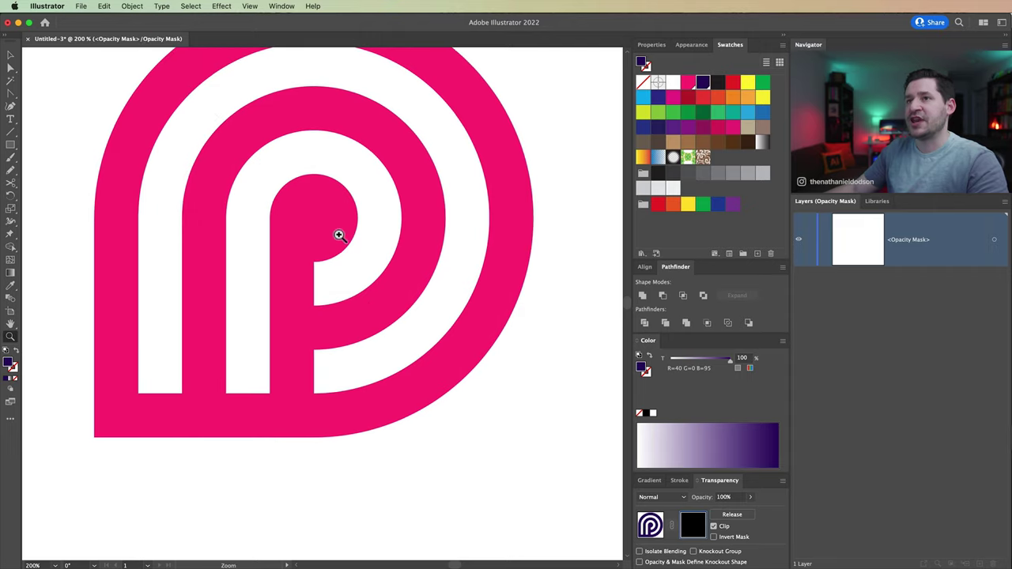
{"action": "left_click", "coordinate": [11, 145]}
{"action": "left_click_drag", "start_coordinate": [569, 463], "coordinate": [317, 142]}
Align the mask rectangle's left edge precisely with the P stem.
{"action": "key", "text": "z"}
{"action": "left_click", "coordinate": [320, 280]}
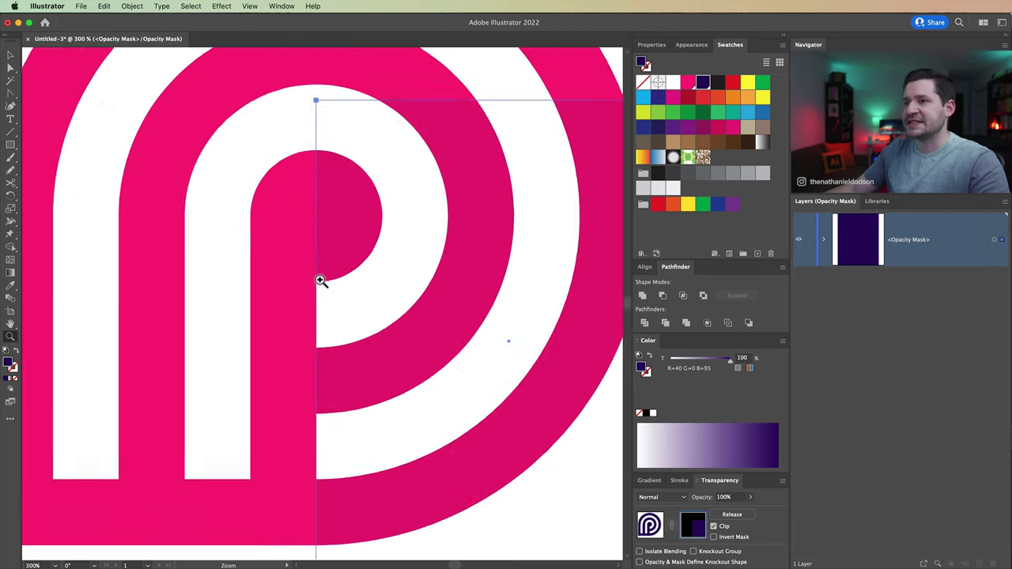
{"action": "left_click", "coordinate": [321, 332]}
{"action": "left_click", "coordinate": [345, 276]}
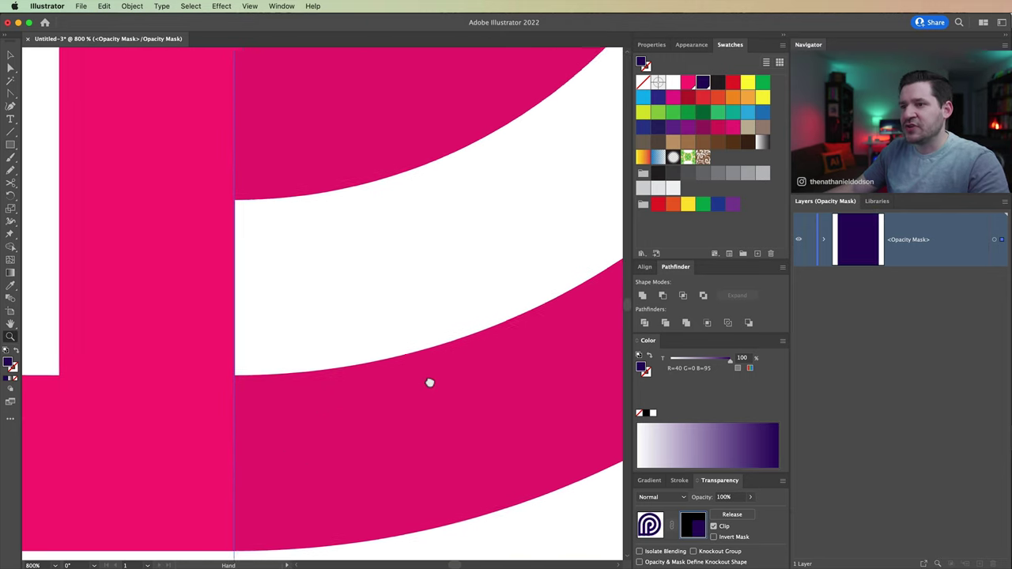
{"action": "left_click_drag", "start_coordinate": [429, 382], "coordinate": [441, 244]}
{"action": "key", "text": "v"}
{"action": "left_click_drag", "start_coordinate": [334, 475], "coordinate": [298, 460]}
{"action": "left_click", "coordinate": [211, 430]}
{"action": "key", "text": "super+minus"}
{"action": "key", "text": "super+minus"}
{"action": "key", "text": "super+minus"}
{"action": "key", "text": "super+minus"}
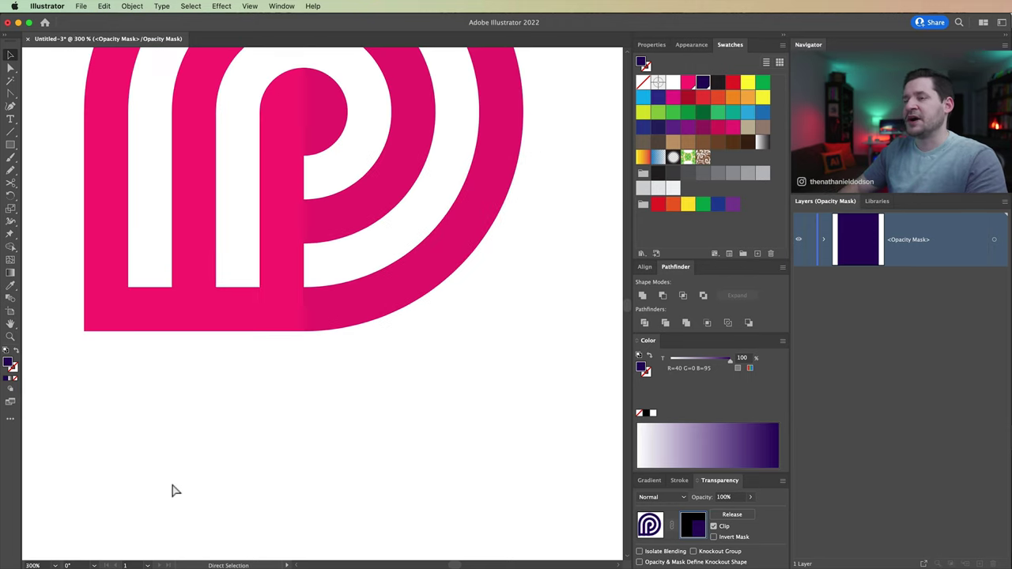
{"action": "left_click_drag", "start_coordinate": [329, 218], "coordinate": [332, 328]}
{"action": "key", "text": "super+minus"}
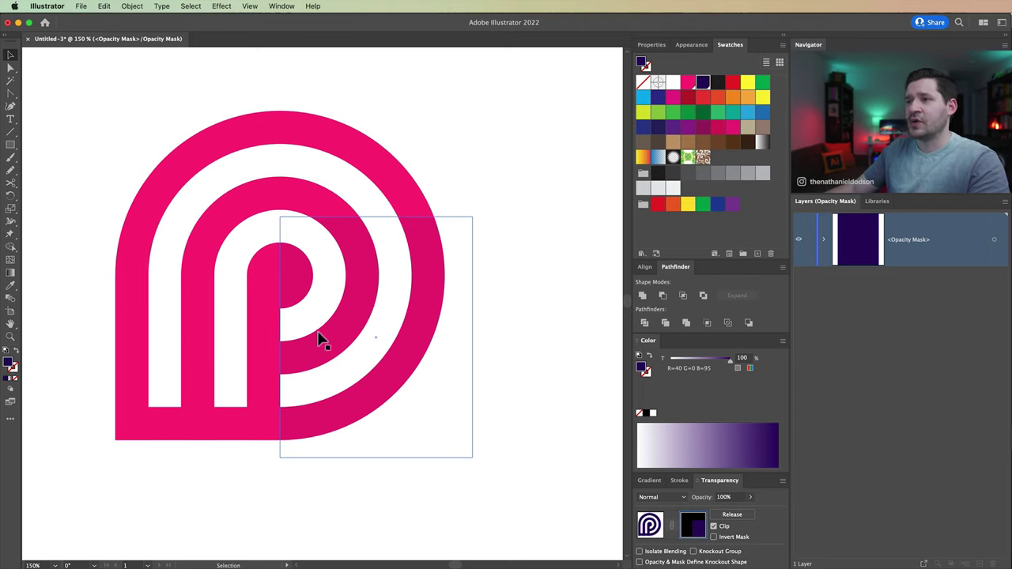
Fill the mask rectangle with the black-to-white gradient swatch.
{"action": "left_click", "coordinate": [414, 425]}
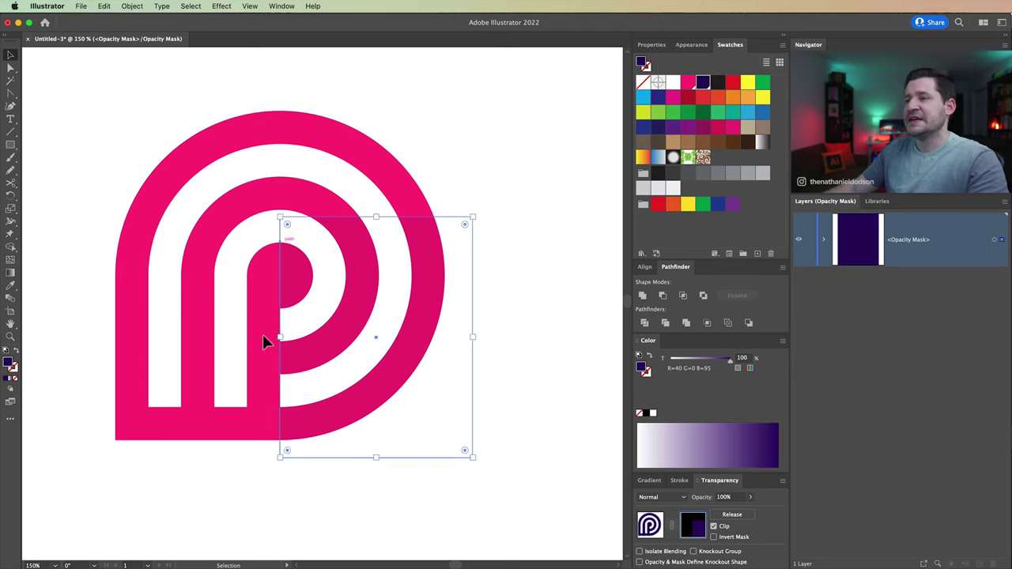
{"action": "left_click", "coordinate": [763, 143]}
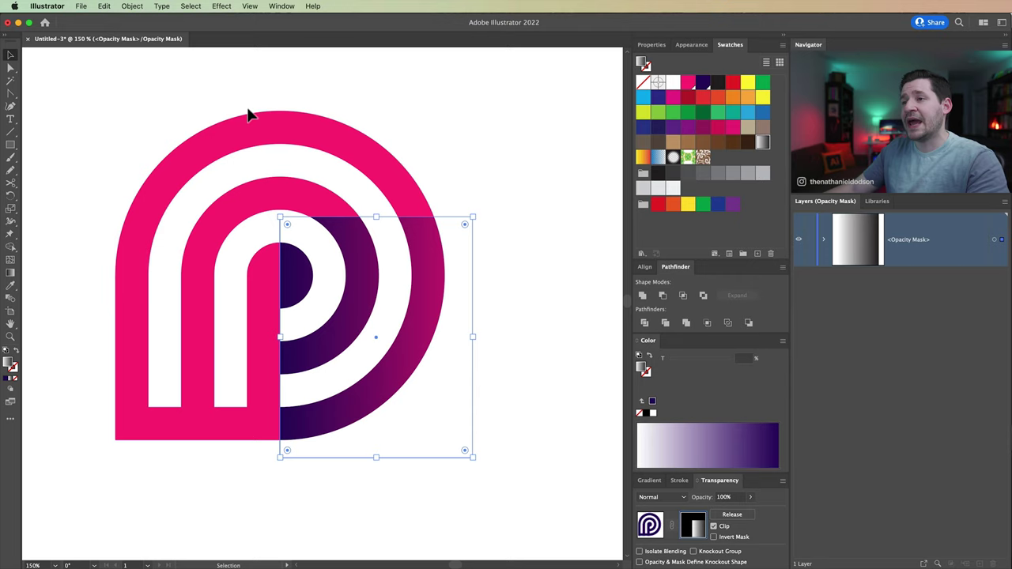
{"action": "left_click", "coordinate": [223, 6]}
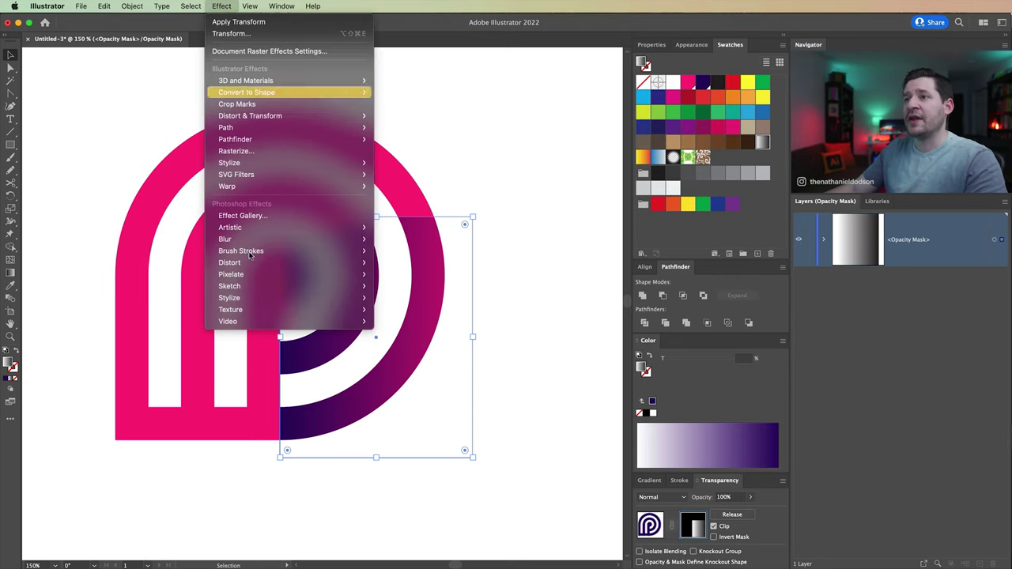
Apply the Grain texture effect to the gradient mask rectangle.
{"action": "mouse_move", "coordinate": [269, 310]}
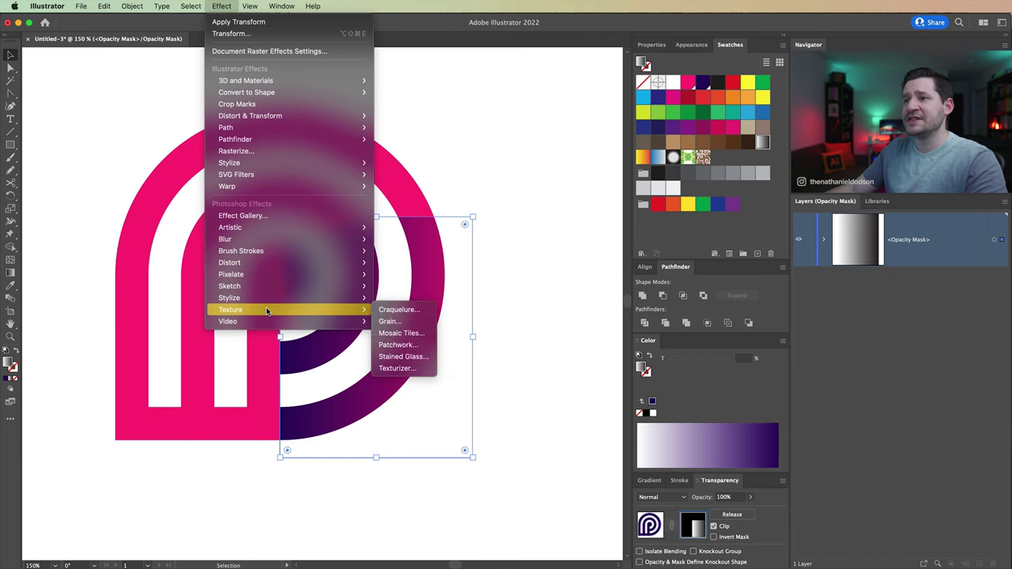
{"action": "left_click", "coordinate": [391, 321]}
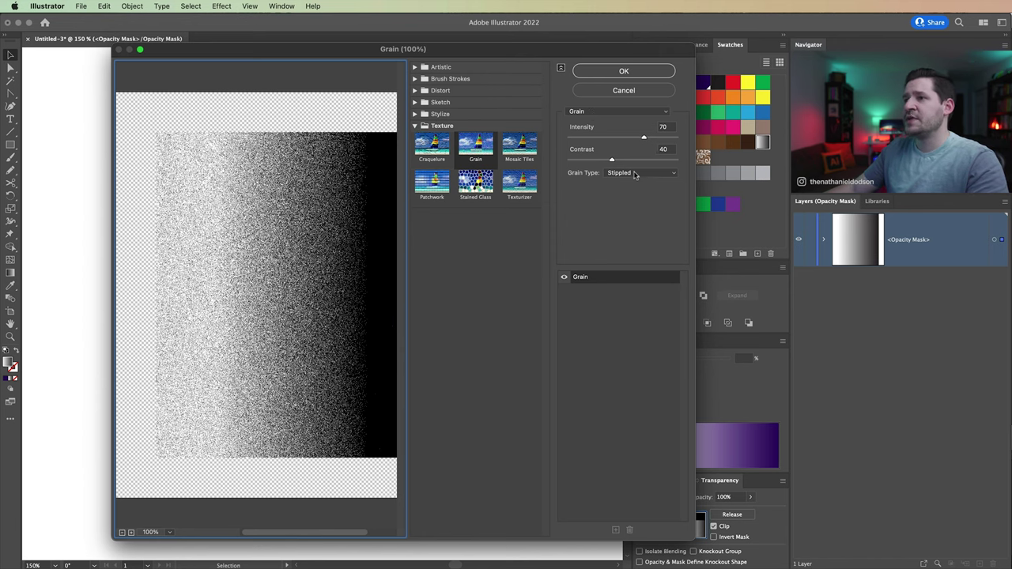
{"action": "left_click", "coordinate": [356, 265]}
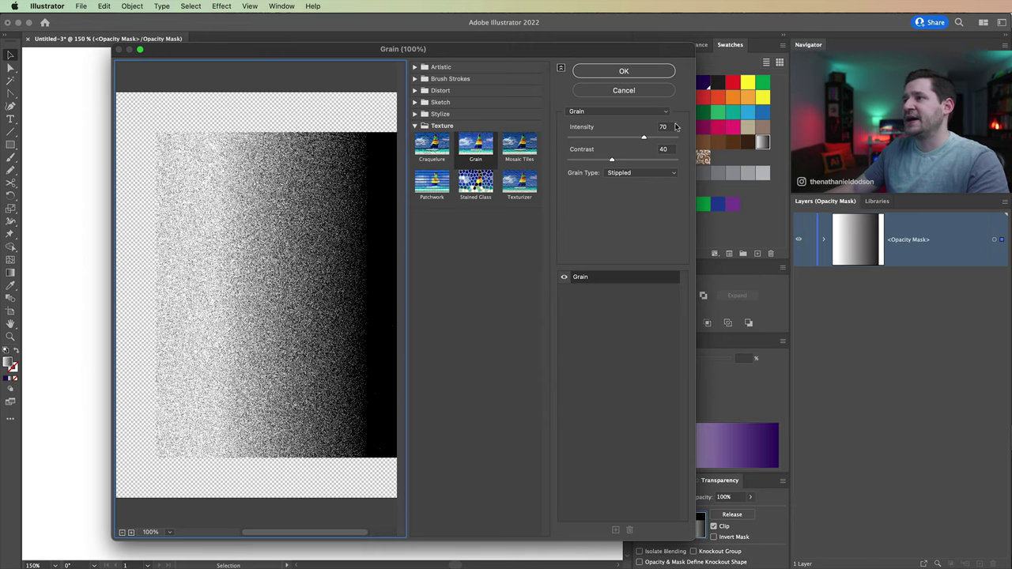
{"action": "left_click_drag", "start_coordinate": [294, 324], "coordinate": [263, 331]}
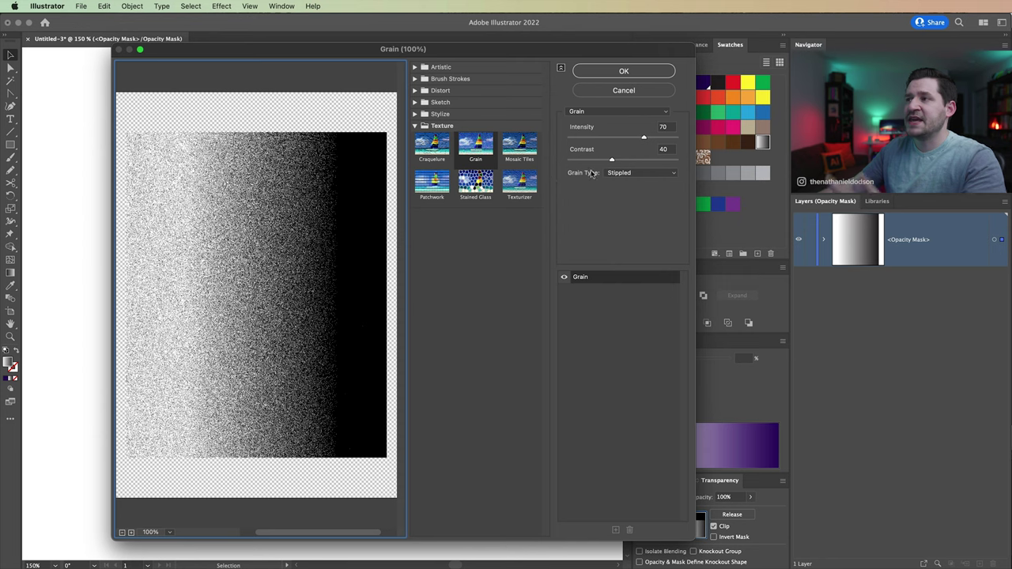
{"action": "left_click", "coordinate": [640, 72]}
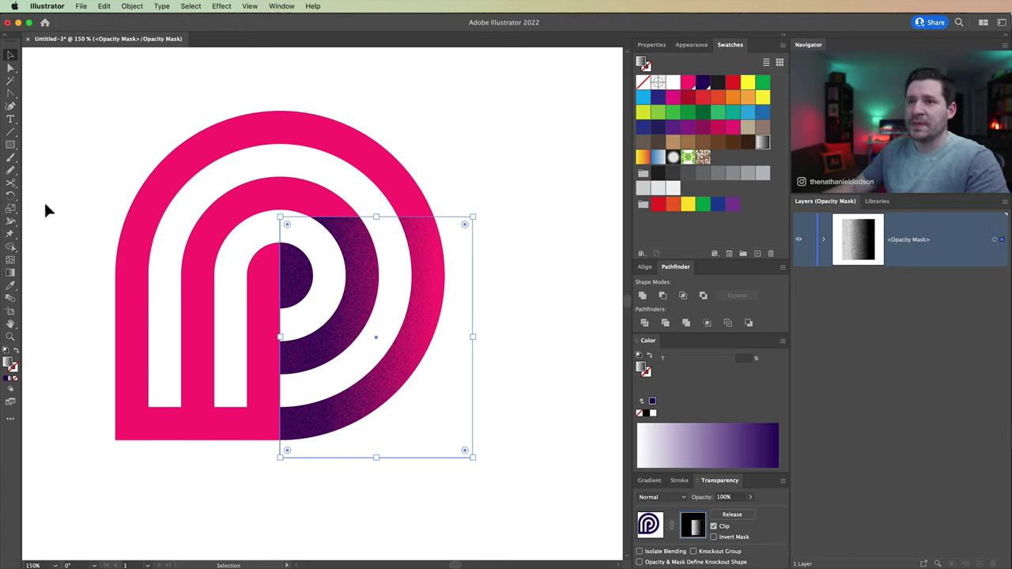
Redraw the mask gradient diagonally from the bowl's lower left to upper right.
{"action": "left_click", "coordinate": [10, 273]}
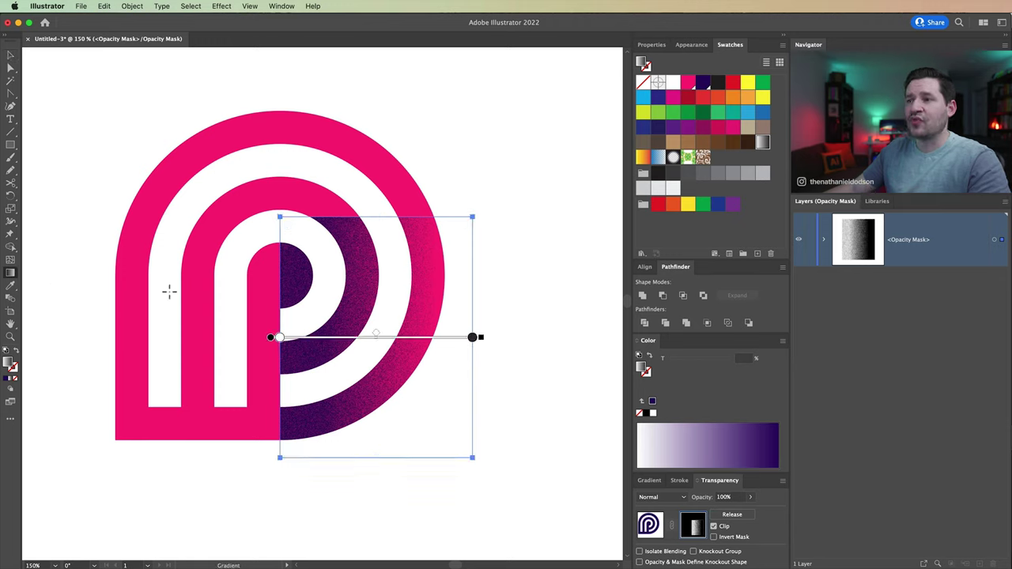
{"action": "left_click_drag", "start_coordinate": [272, 439], "coordinate": [448, 253]}
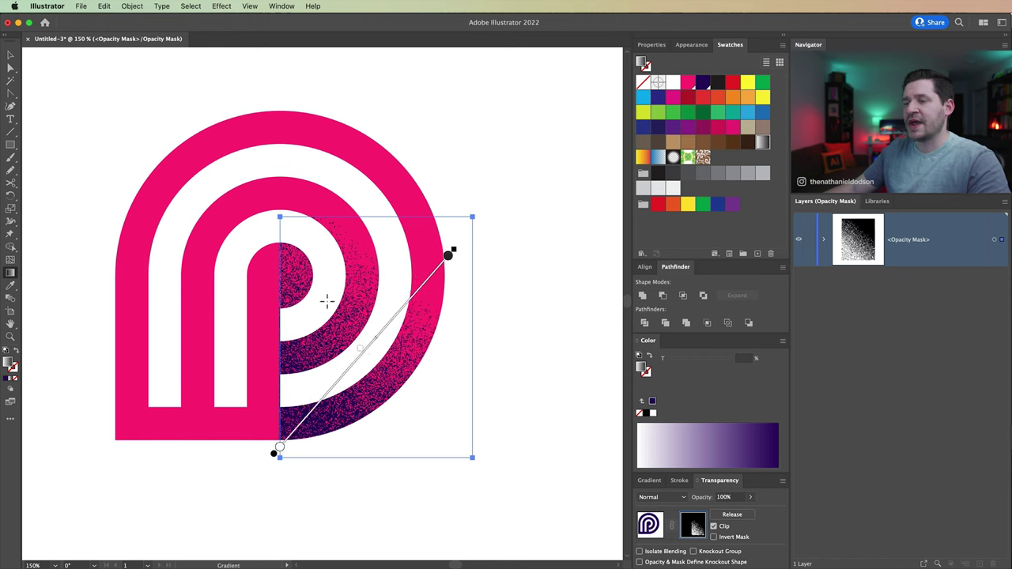
{"action": "left_click_drag", "start_coordinate": [276, 458], "coordinate": [276, 449]}
{"action": "left_click", "coordinate": [11, 56]}
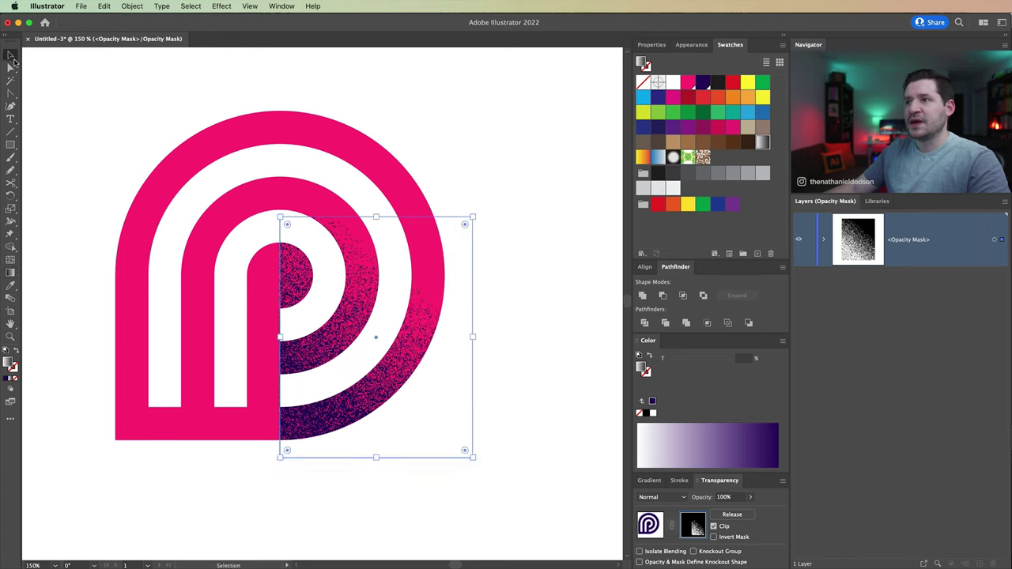
{"action": "left_click", "coordinate": [506, 183]}
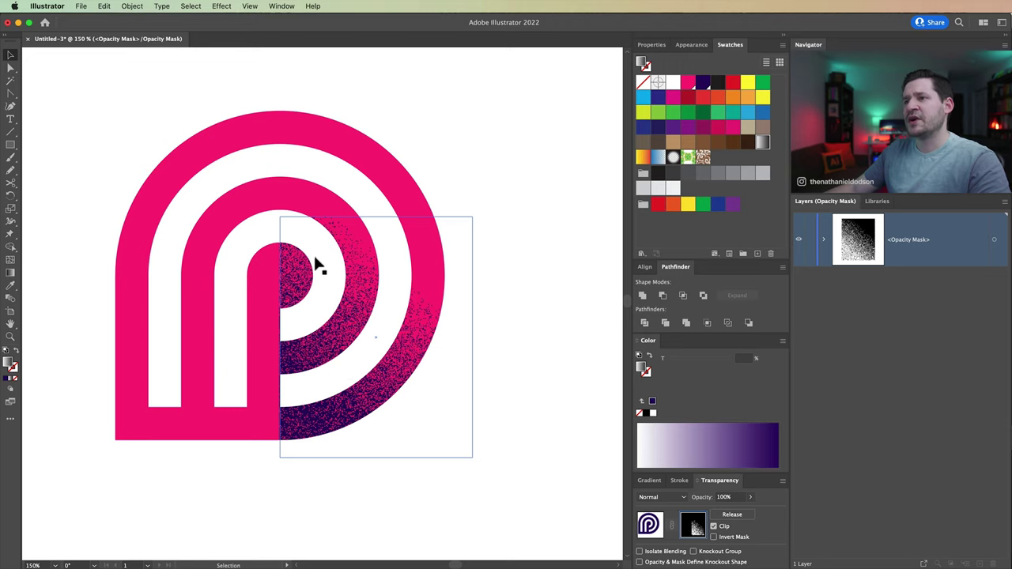
Lower the gradient mask rectangle's top edge slightly.
{"action": "left_click", "coordinate": [353, 236]}
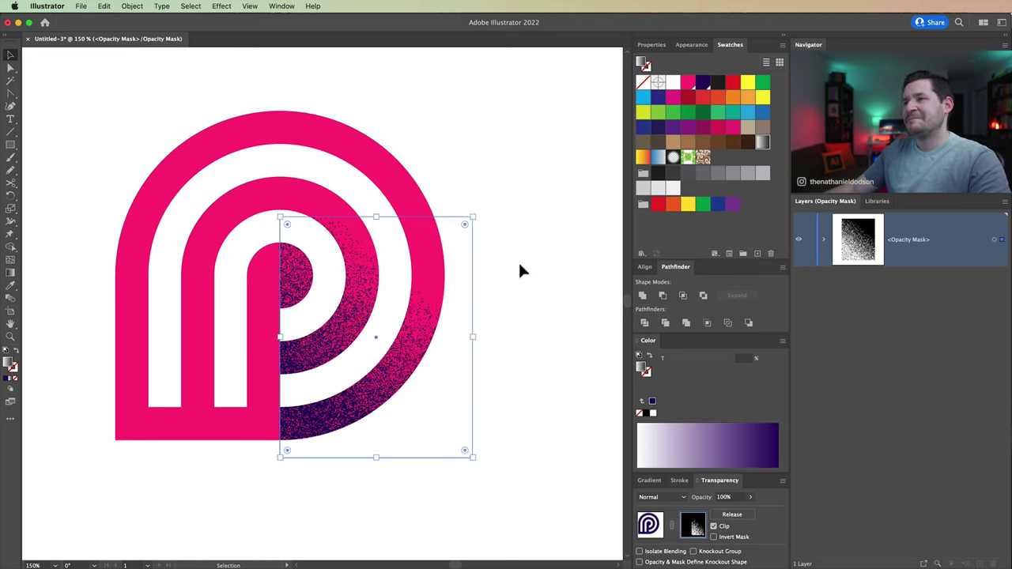
{"action": "left_click_drag", "start_coordinate": [383, 225], "coordinate": [378, 234]}
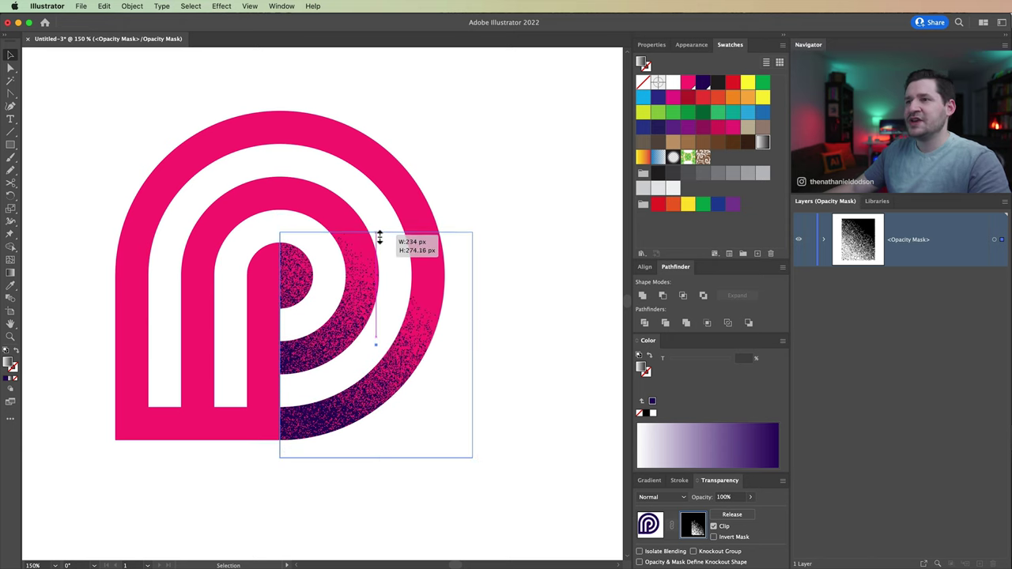
{"action": "left_click", "coordinate": [493, 294]}
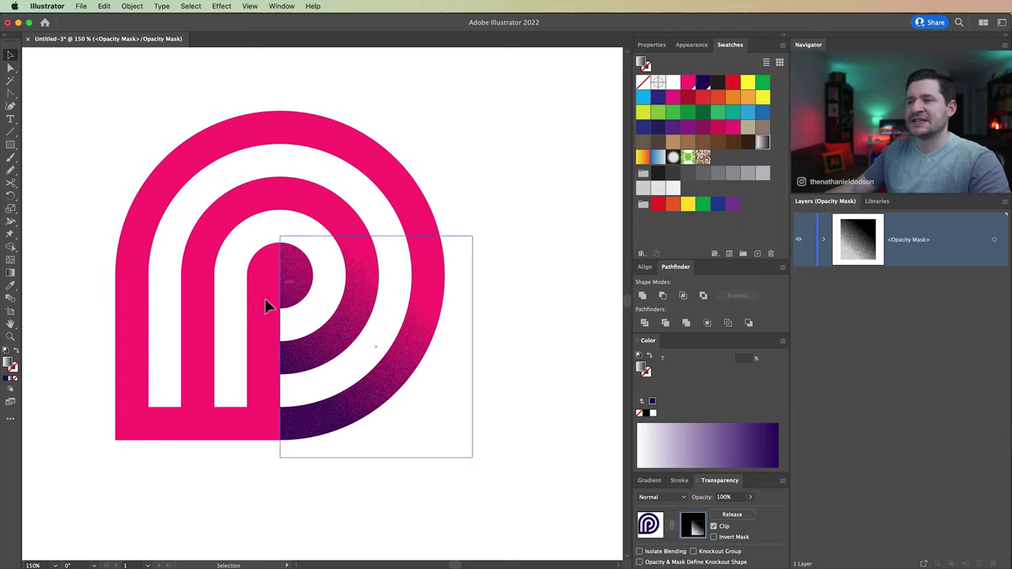
Round the mask rectangle's corners, extend its bottom, and copy it onto the P's stem.
{"action": "left_click", "coordinate": [289, 251]}
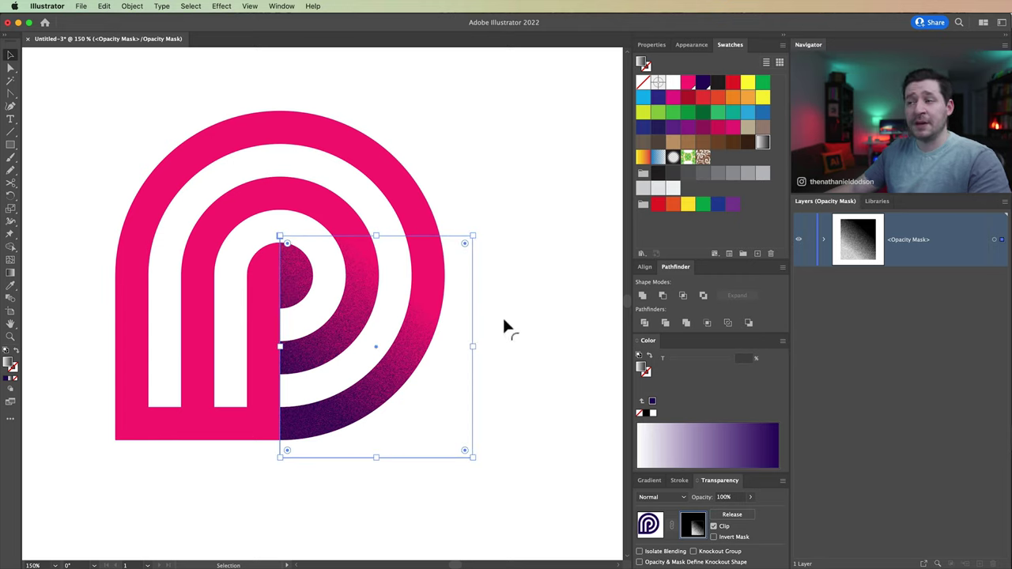
{"action": "left_click_drag", "start_coordinate": [287, 245], "coordinate": [318, 259]}
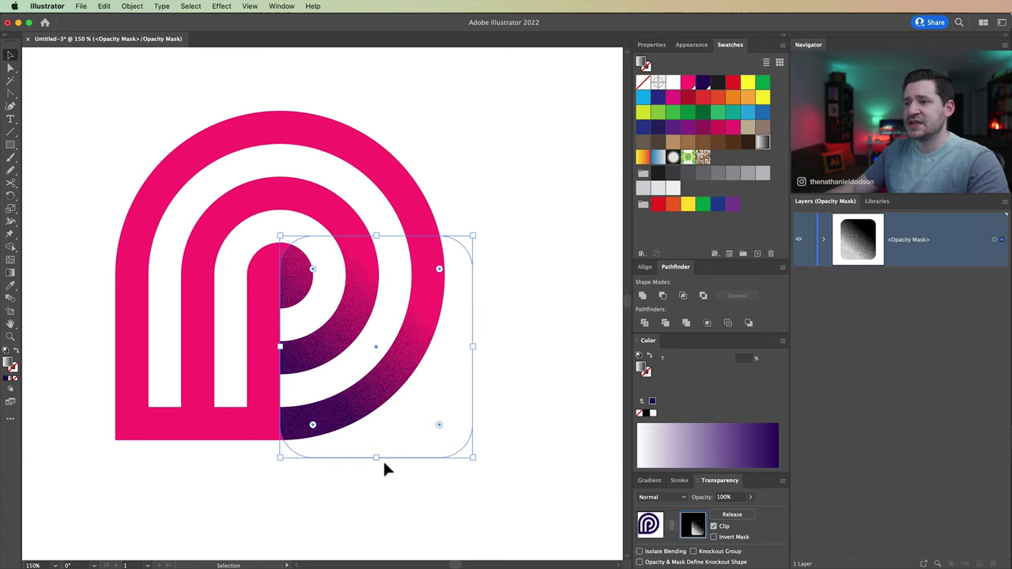
{"action": "left_click_drag", "start_coordinate": [380, 462], "coordinate": [376, 472]}
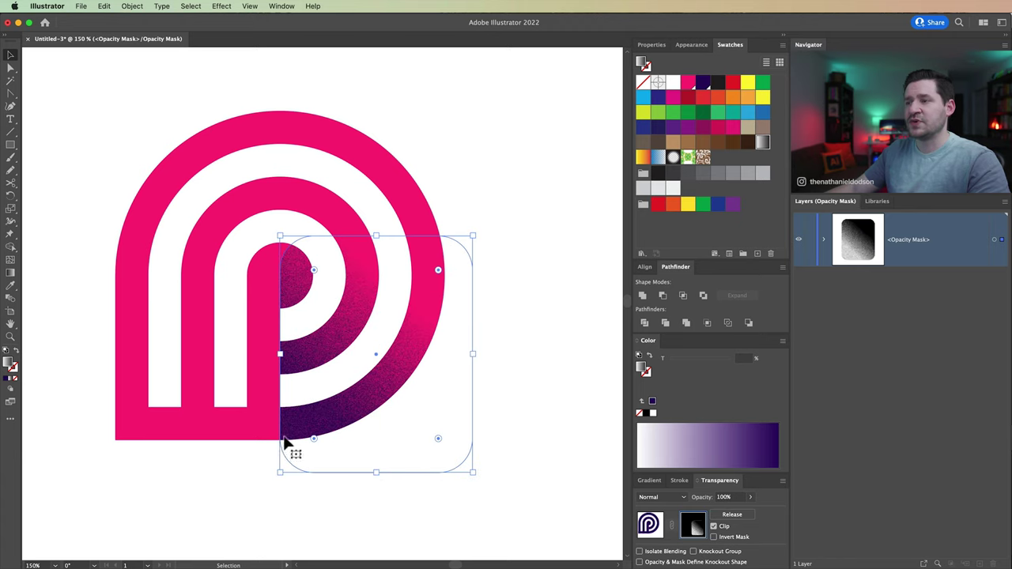
{"action": "left_click", "coordinate": [210, 465]}
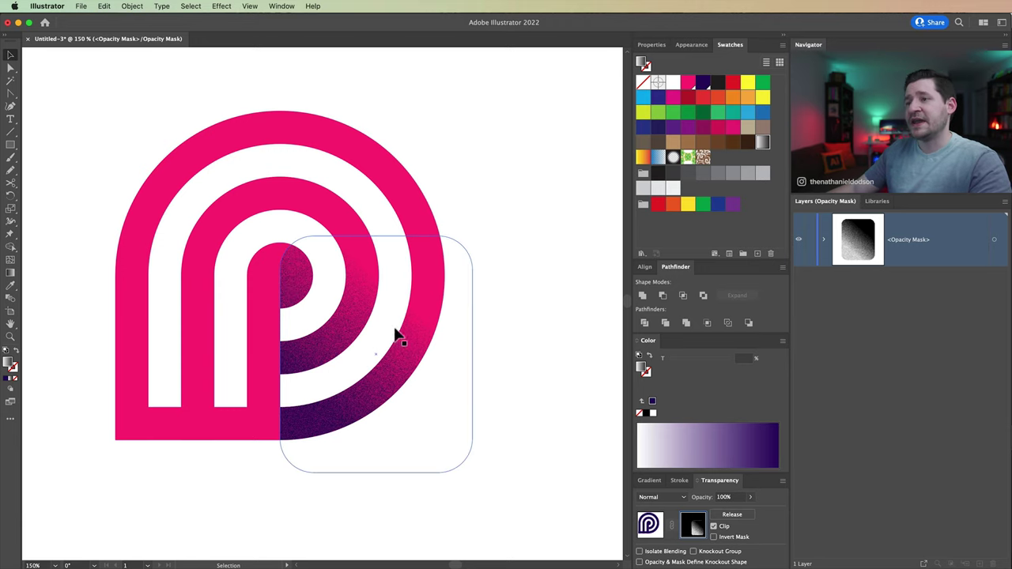
{"action": "left_click_drag", "start_coordinate": [374, 413], "coordinate": [418, 389]}
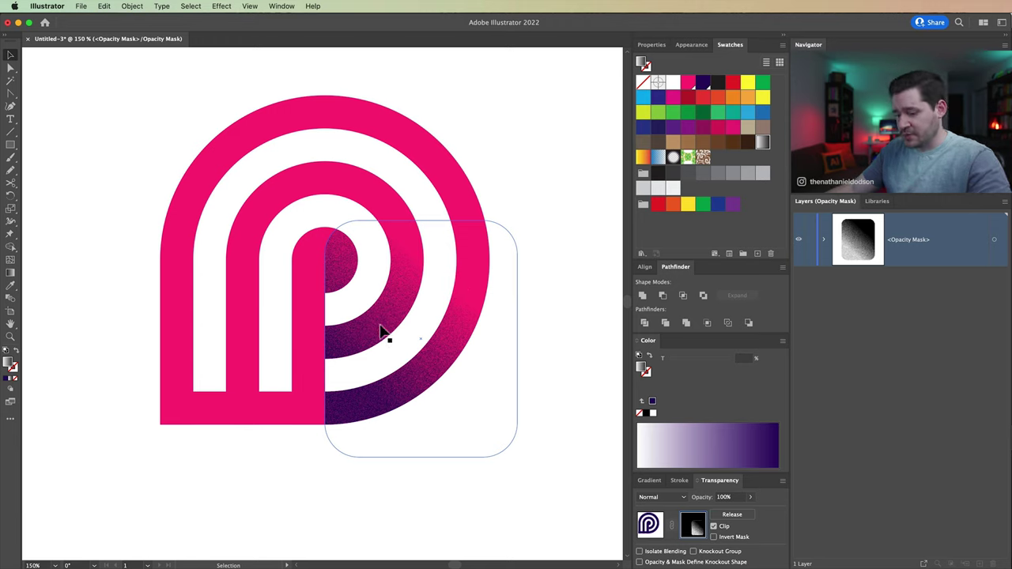
{"action": "left_click_drag", "start_coordinate": [402, 327], "coordinate": [216, 307]}
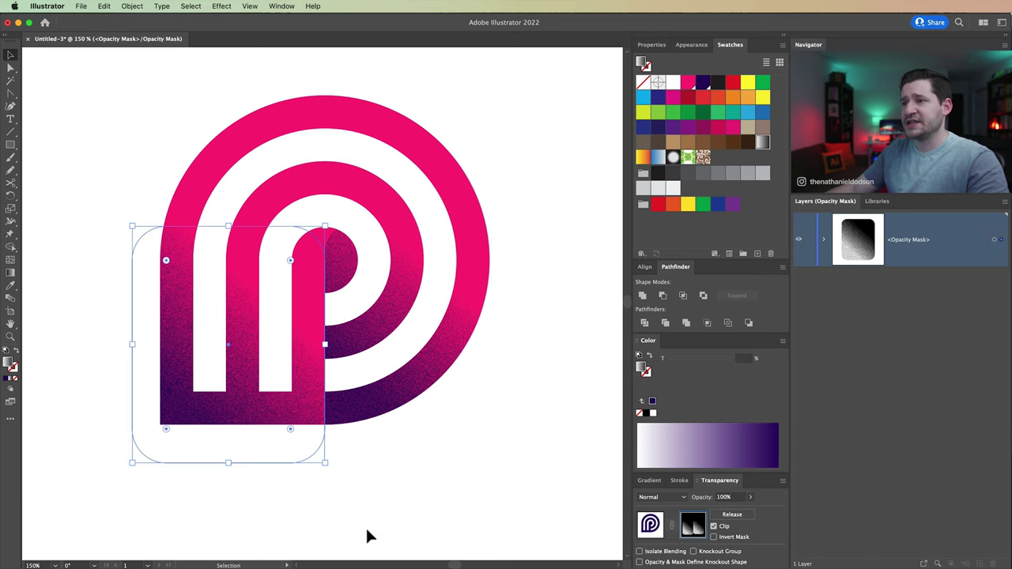
Stretch the stem's copied mask rectangle taller.
{"action": "left_click", "coordinate": [249, 6]}
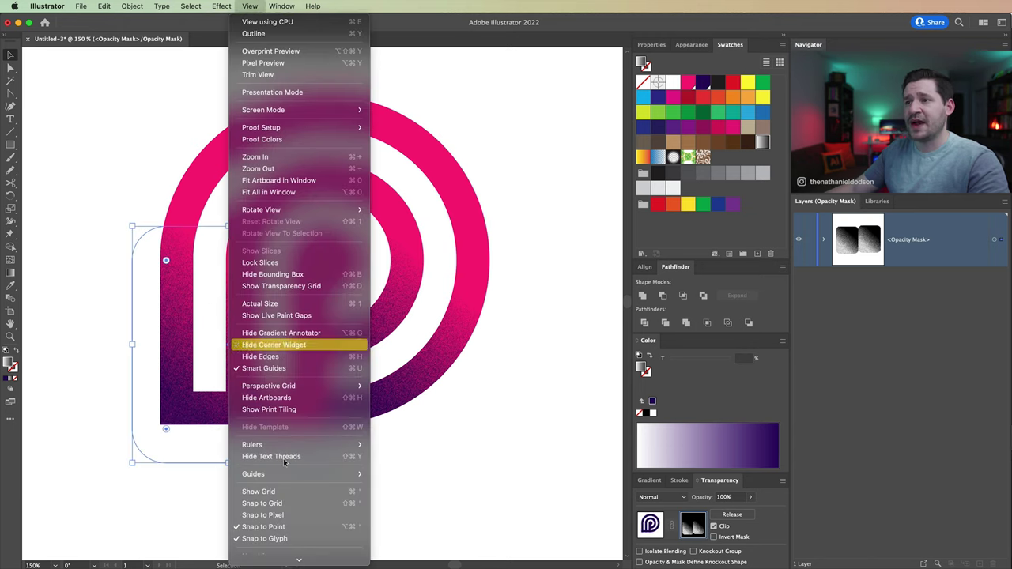
{"action": "left_click", "coordinate": [158, 494]}
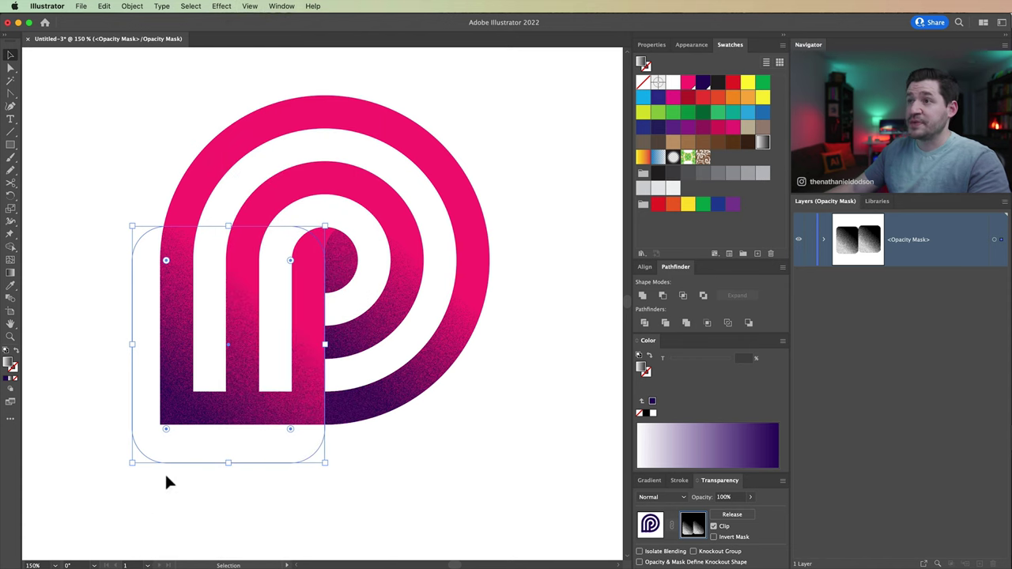
{"action": "left_click_drag", "start_coordinate": [228, 227], "coordinate": [234, 203]}
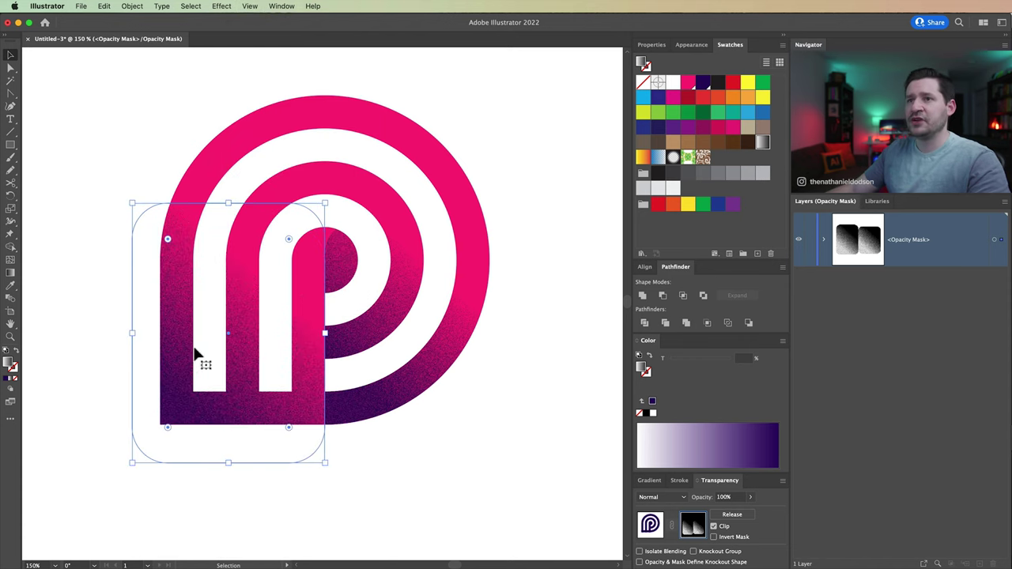
Make the stem mask gradient vertical, densest at the bottom and clearing upward.
{"action": "left_click", "coordinate": [13, 274]}
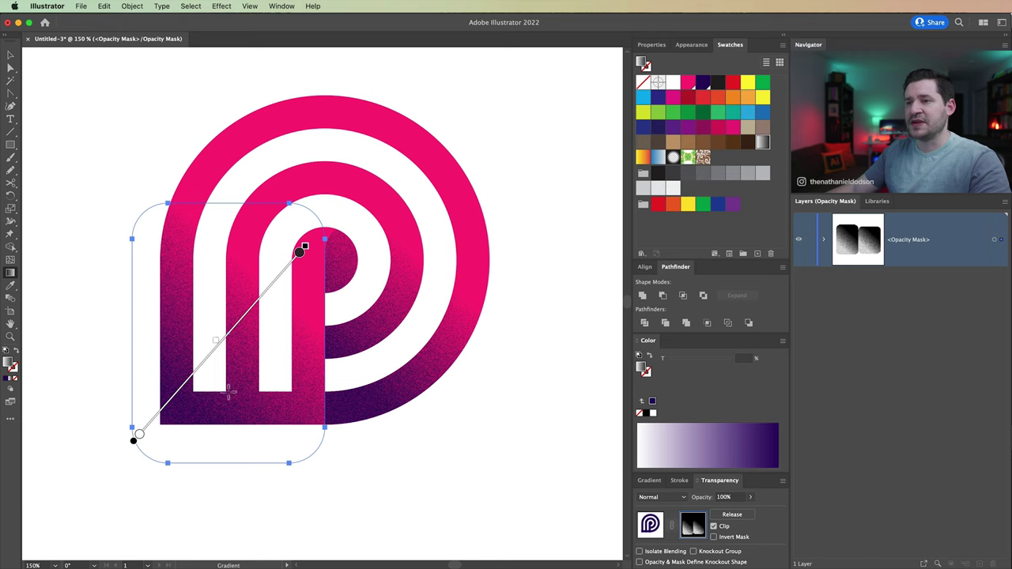
{"action": "mouse_move", "coordinate": [241, 397]}
{"action": "left_mouse_down"}
{"action": "mouse_move", "coordinate": [221, 293]}
{"action": "mouse_move", "coordinate": [237, 272]}
{"action": "mouse_move", "coordinate": [238, 207]}
{"action": "mouse_move", "coordinate": [231, 232]}
{"action": "left_mouse_up"}
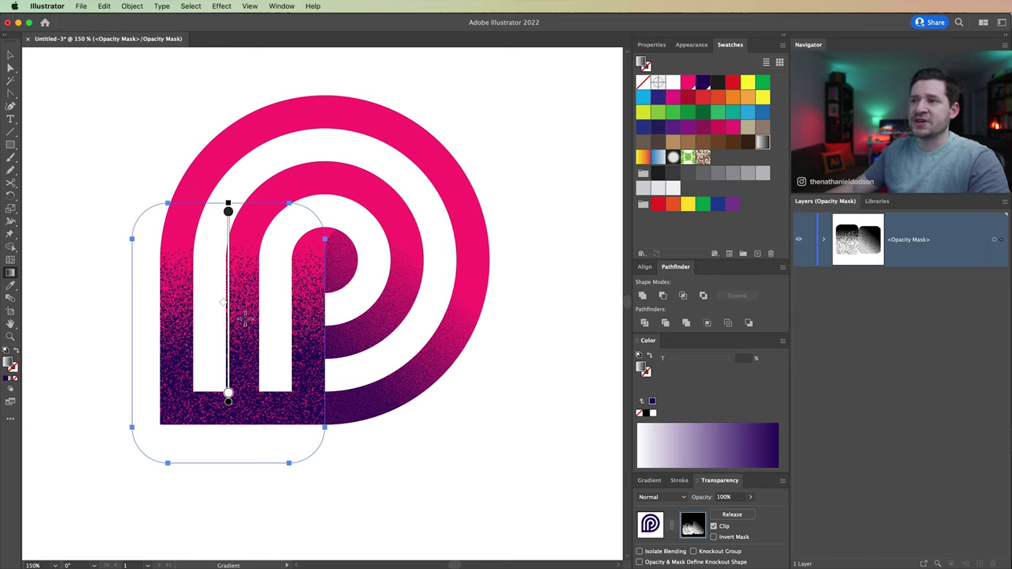
{"action": "left_click_drag", "start_coordinate": [228, 208], "coordinate": [229, 277]}
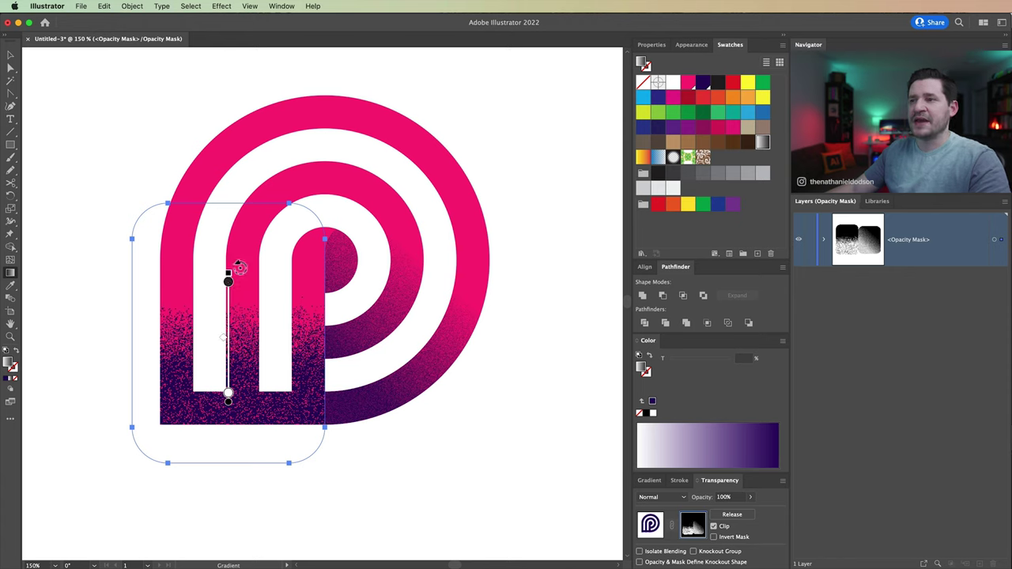
{"action": "key", "text": "v"}
{"action": "left_click", "coordinate": [158, 168]}
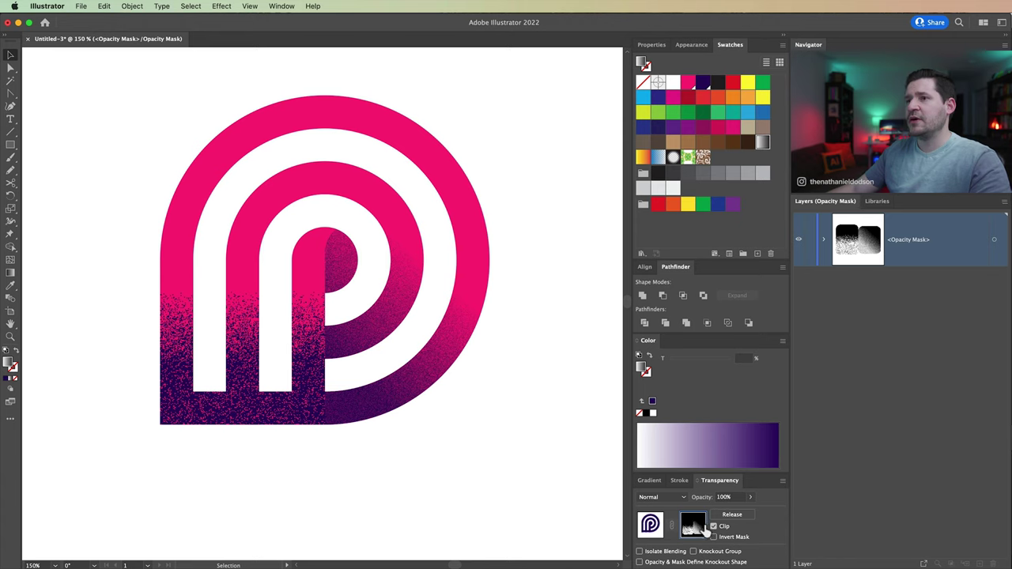
Switch to the Rectangle tool with a solid dark purple fill, leaving the artwork unchanged.
{"action": "left_click", "coordinate": [245, 238]}
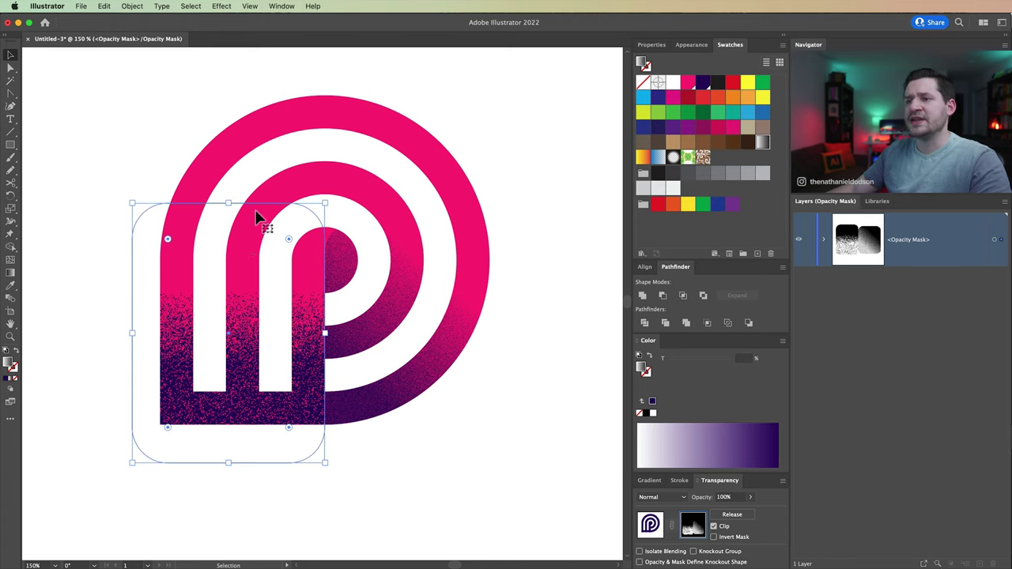
{"action": "left_click", "coordinate": [440, 494]}
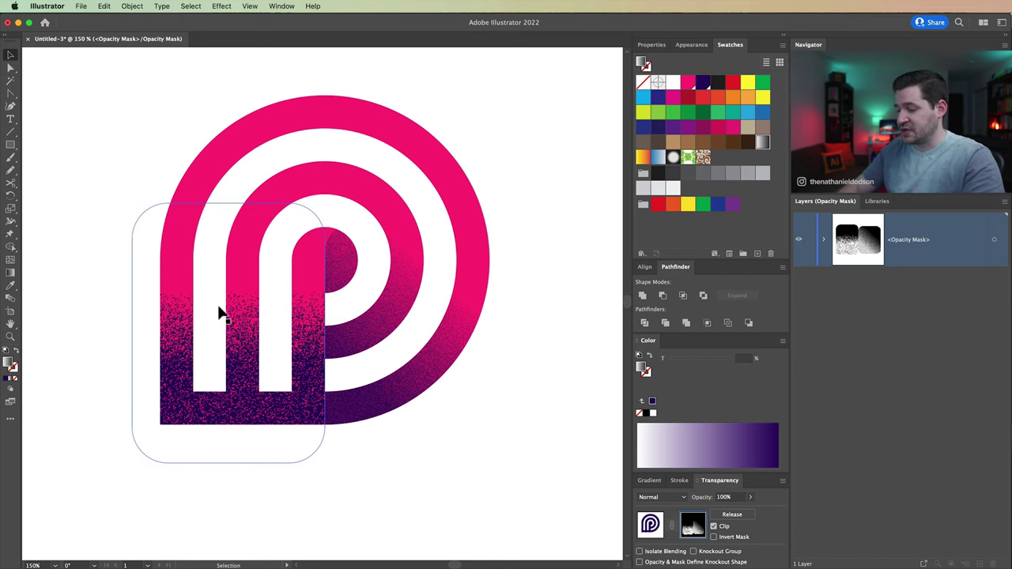
{"action": "scroll", "coordinate": [225, 306], "scroll_direction": "up", "scroll_amount": 1}
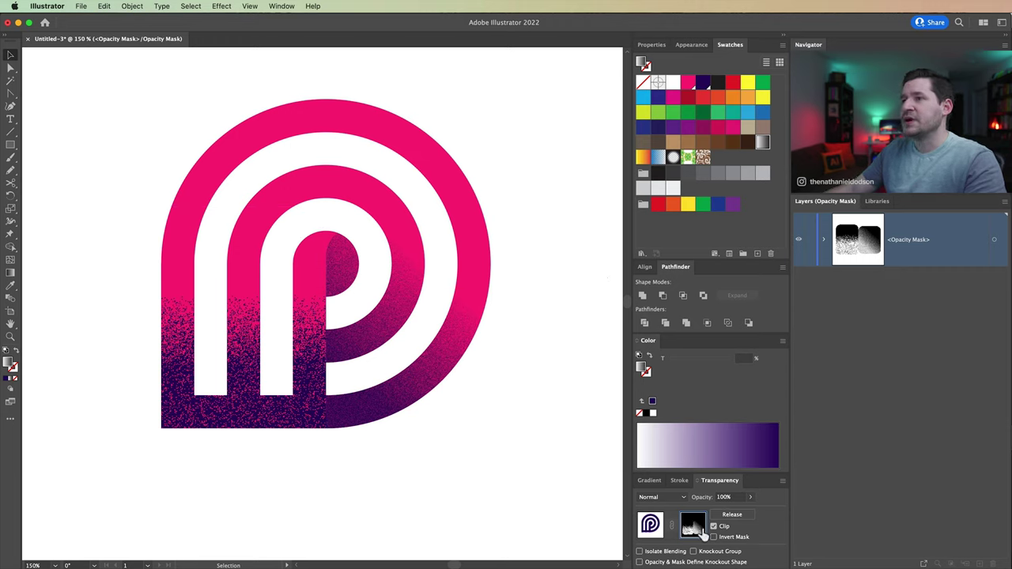
{"action": "left_click", "coordinate": [9, 145]}
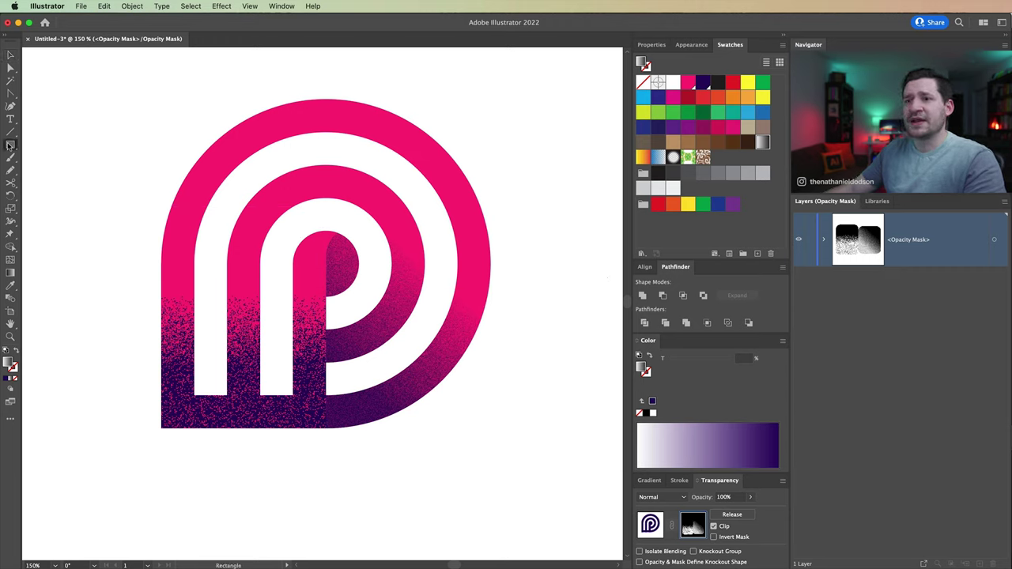
{"action": "left_click", "coordinate": [5, 379]}
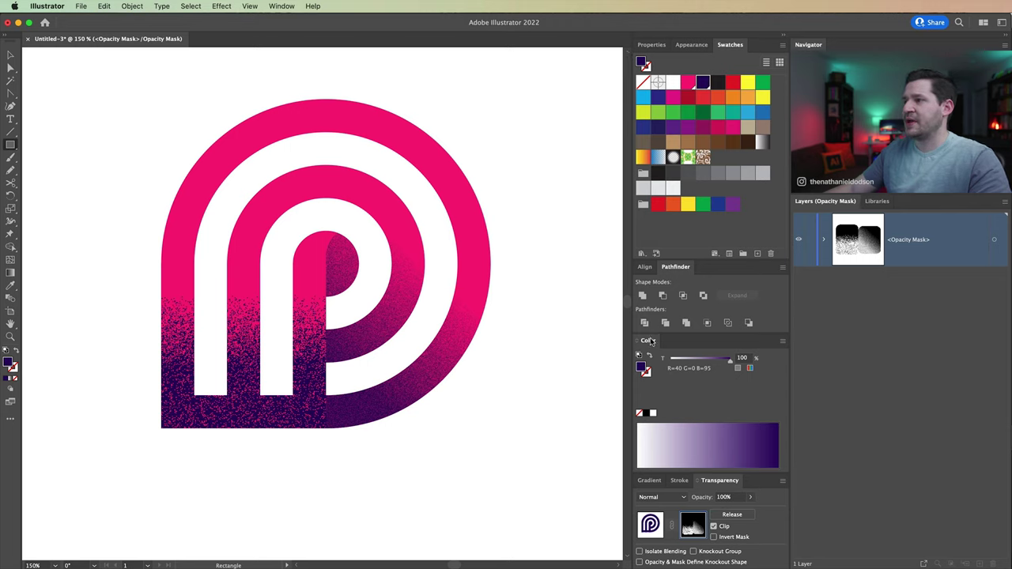
Switch the Color panel to CMYK and set the fill to 100% K black.
{"action": "left_click", "coordinate": [782, 341]}
{"action": "left_click", "coordinate": [806, 394]}
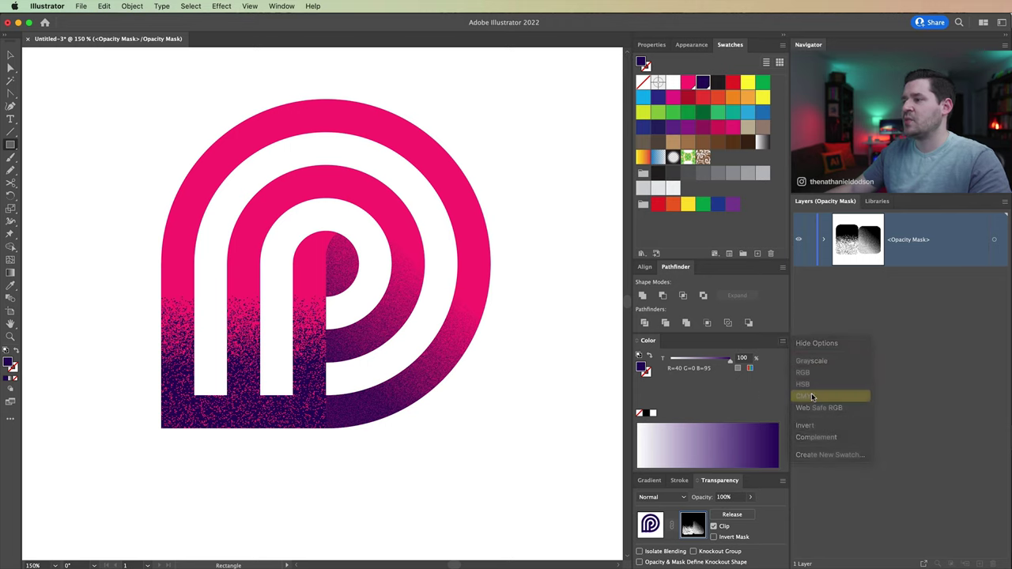
{"action": "left_click_drag", "start_coordinate": [715, 400], "coordinate": [739, 398]}
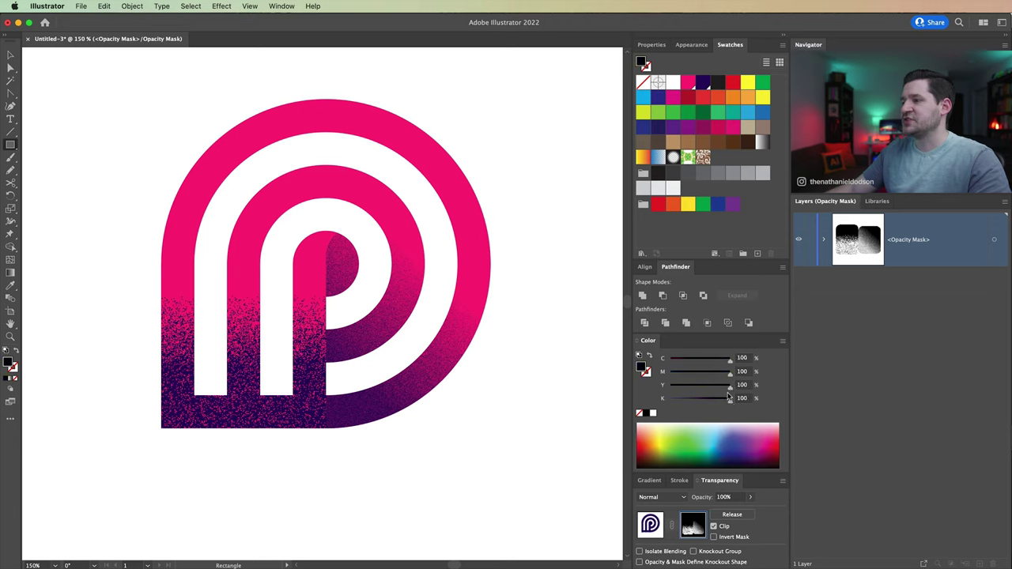
Draw a black rectangle across the letter's upper arches in the mask, then leave mask editing.
{"action": "left_click_drag", "start_coordinate": [89, 146], "coordinate": [519, 230]}
{"action": "key", "text": "v"}
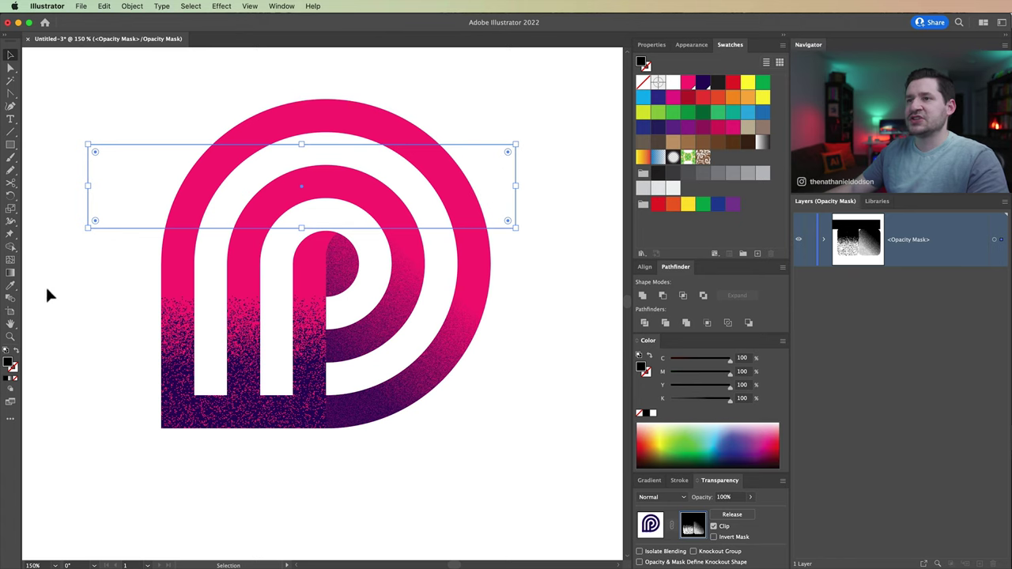
{"action": "left_click", "coordinate": [255, 141]}
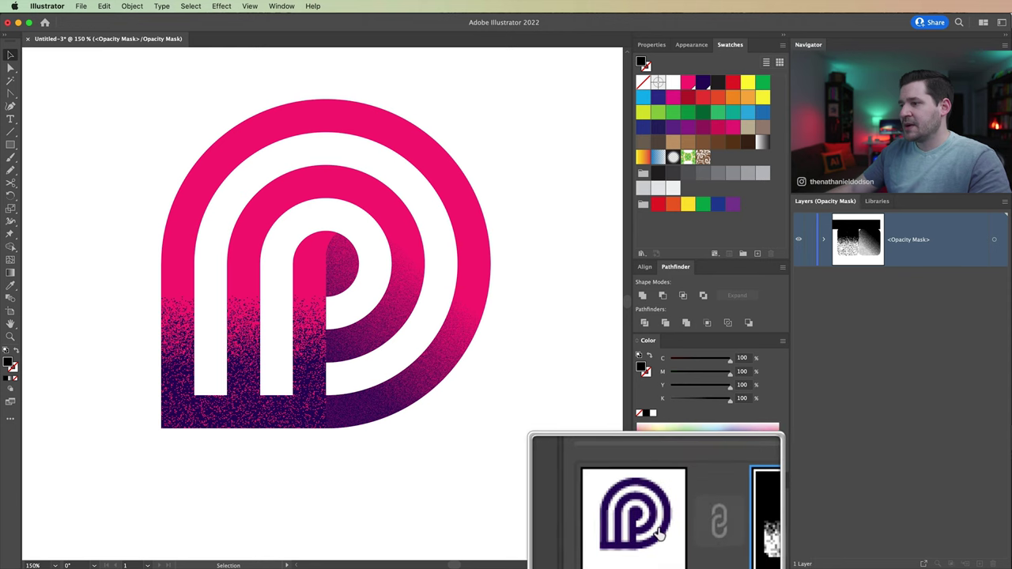
{"action": "left_click", "coordinate": [651, 532]}
{"action": "left_click", "coordinate": [650, 532]}
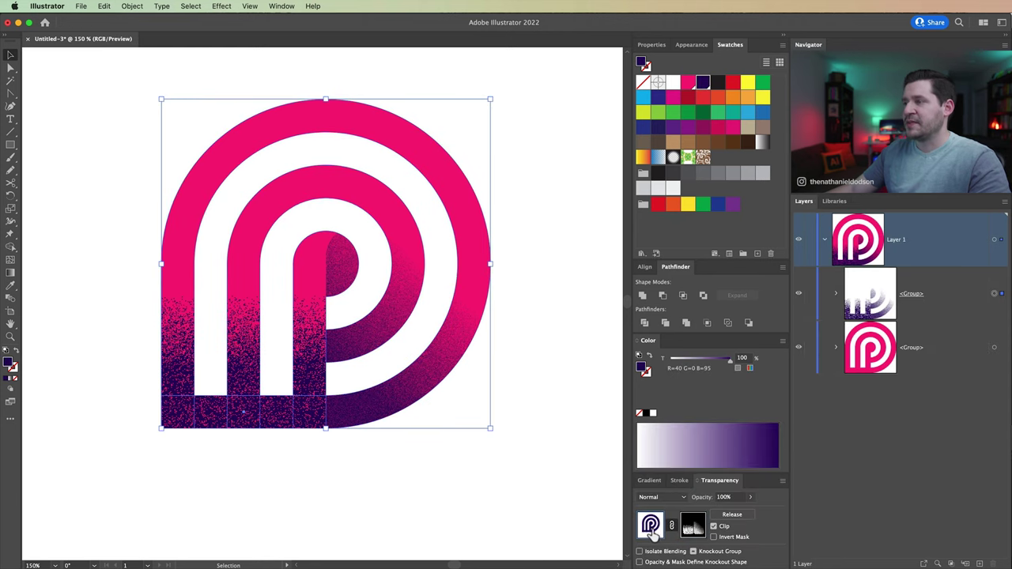
Deselect, then target the solid pink P group in the Layers panel.
{"action": "left_click", "coordinate": [299, 466]}
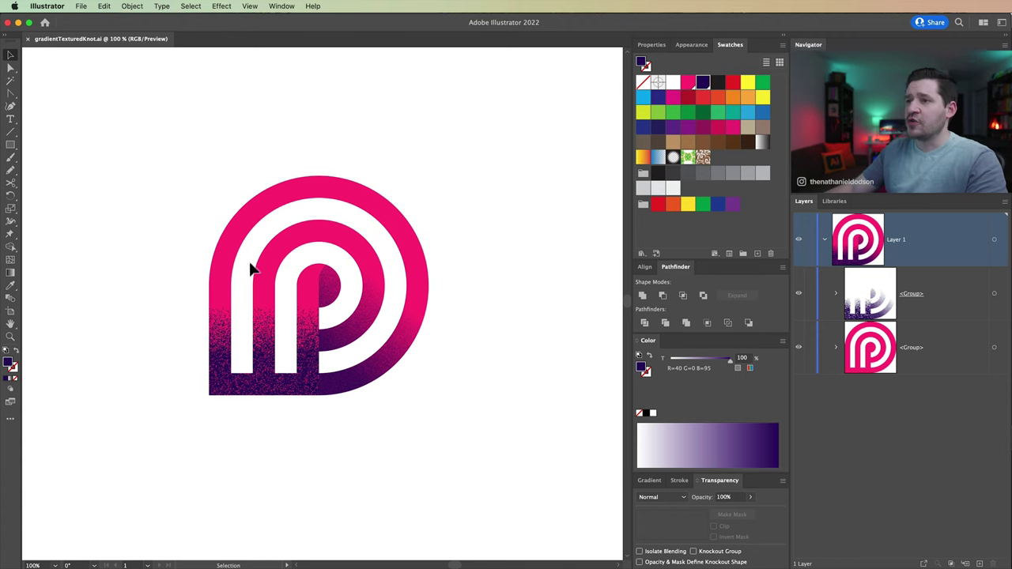
{"action": "left_click", "coordinate": [994, 347]}
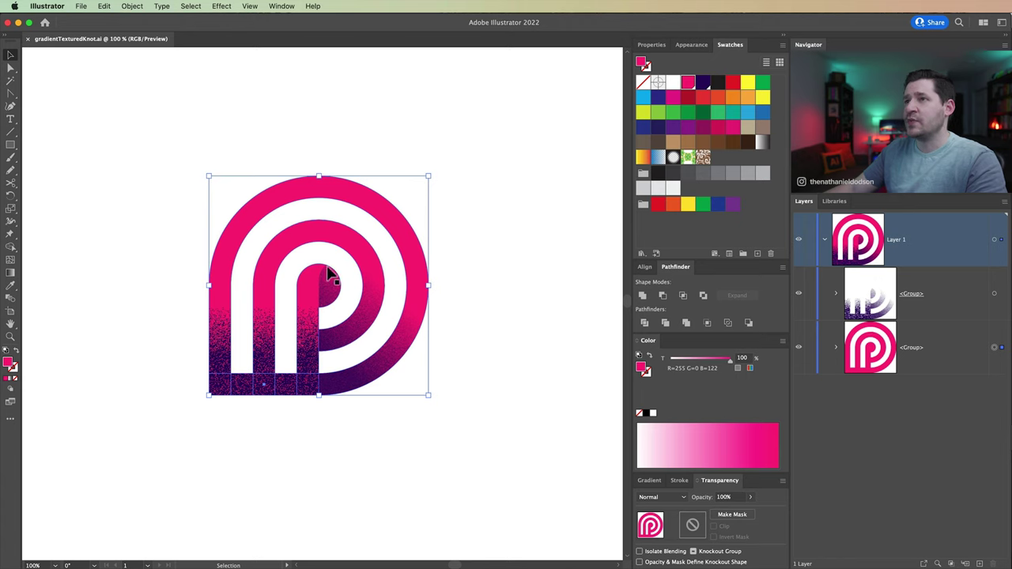
Add a Transform effect to the pink P with 1 copy rotated -90°.
{"action": "left_click", "coordinate": [221, 7]}
{"action": "mouse_move", "coordinate": [255, 115]}
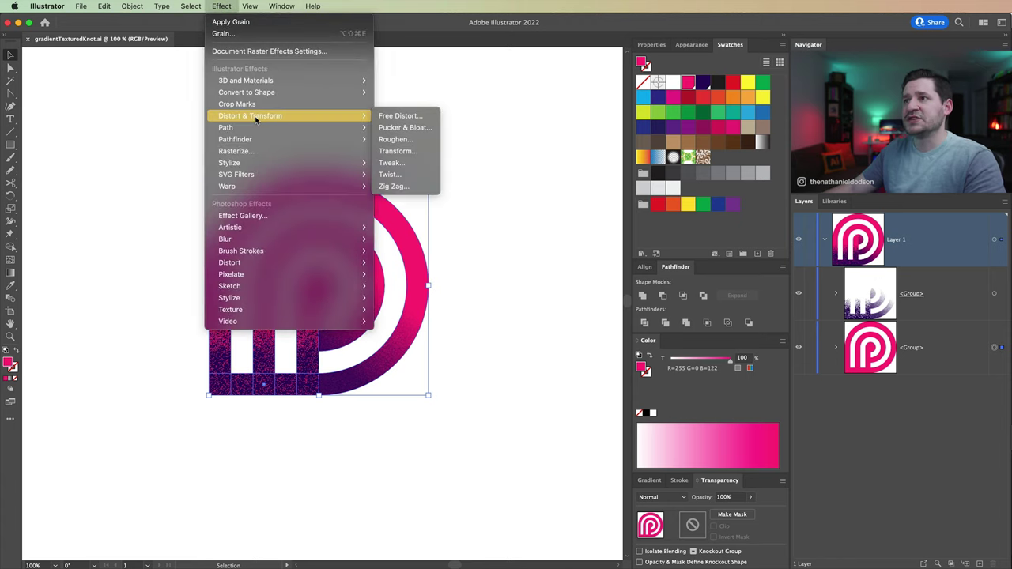
{"action": "left_click", "coordinate": [395, 150]}
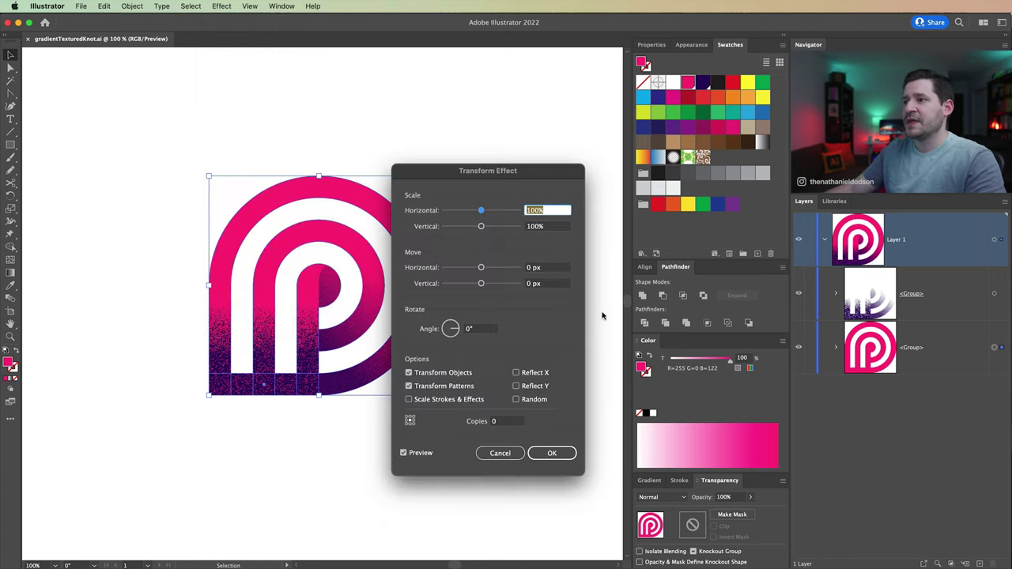
{"action": "left_click", "coordinate": [496, 422]}
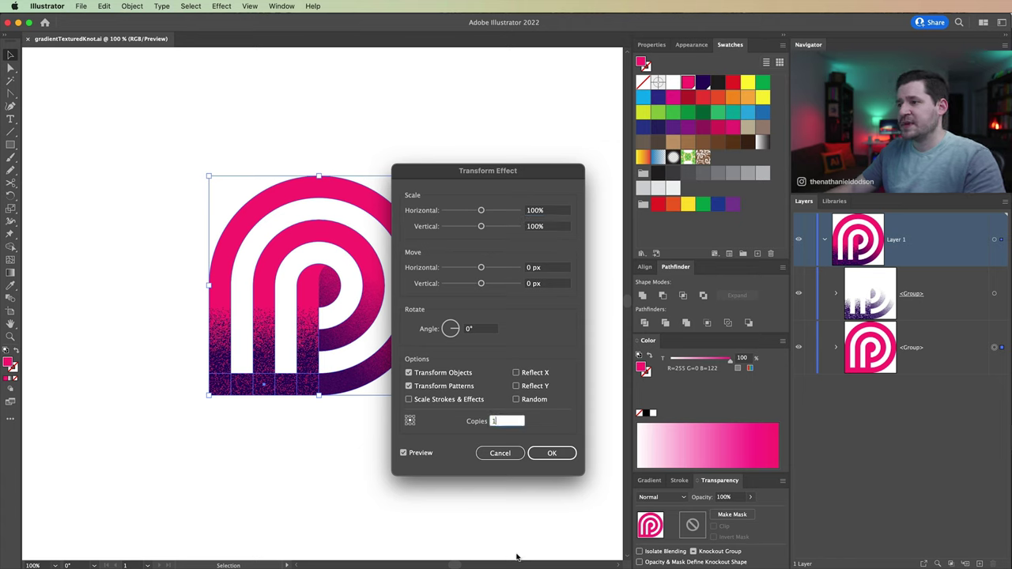
{"action": "left_click", "coordinate": [483, 329]}
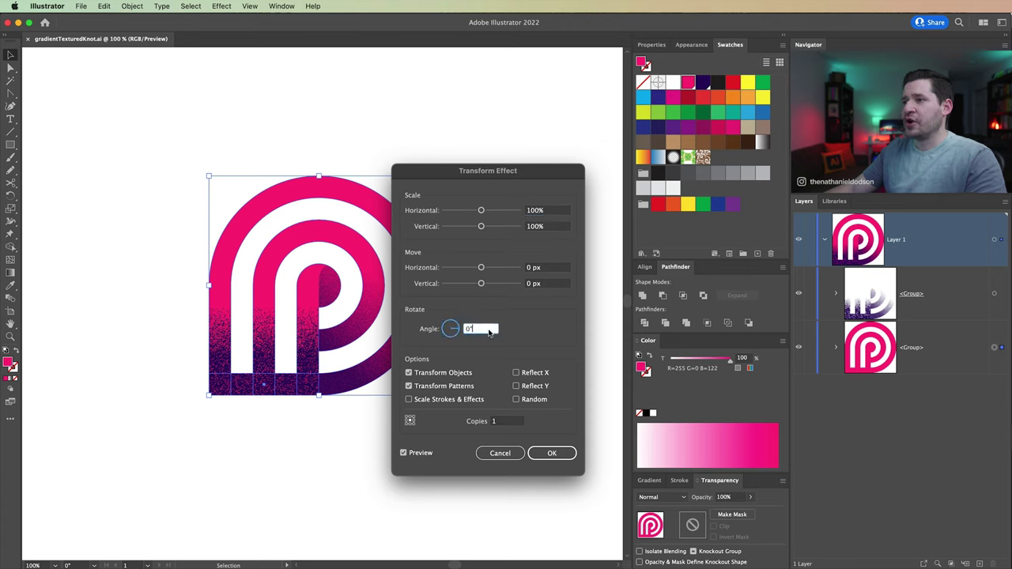
{"action": "type", "text": "-90"}
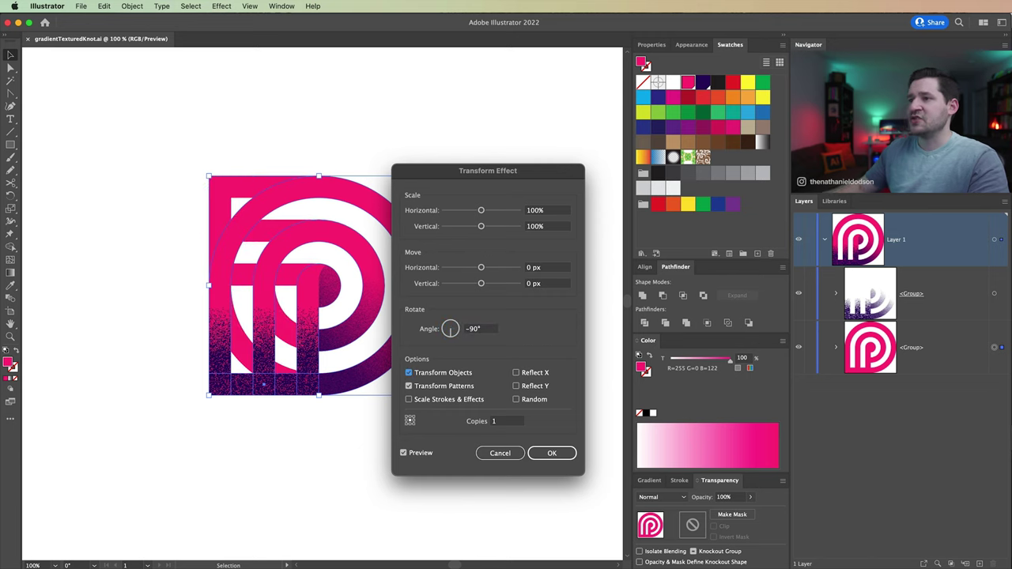
{"action": "left_click_drag", "start_coordinate": [522, 172], "coordinate": [596, 190]}
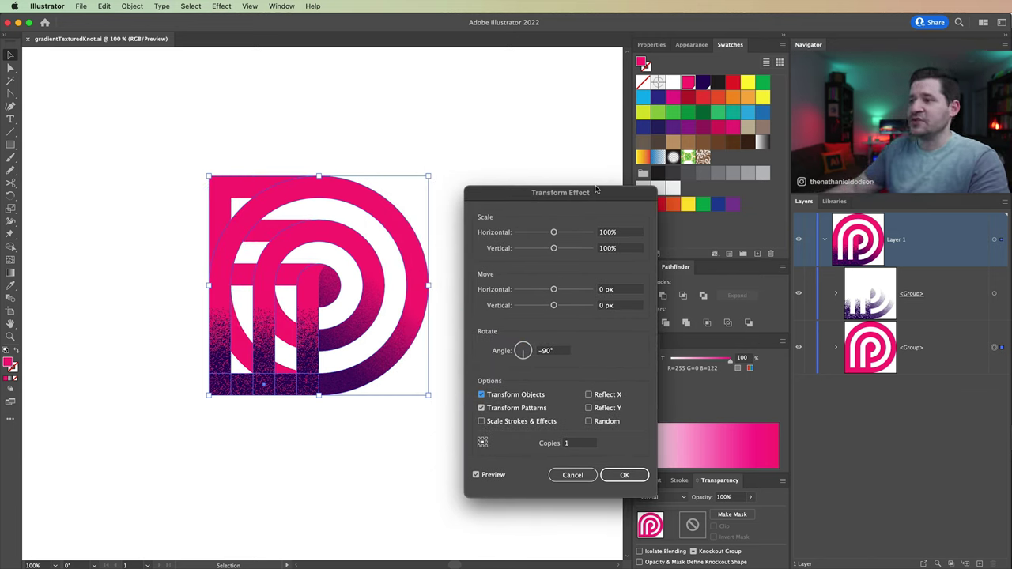
Pivot the copy on the bottom-left reference point, move it -40 px vertically, and apply.
{"action": "left_click", "coordinate": [478, 448]}
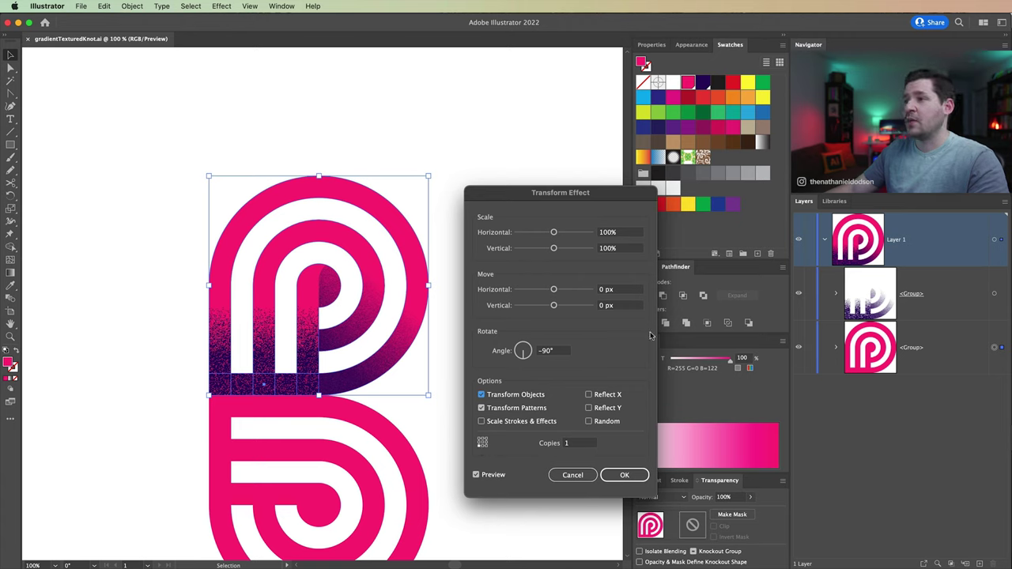
{"action": "left_click", "coordinate": [622, 306]}
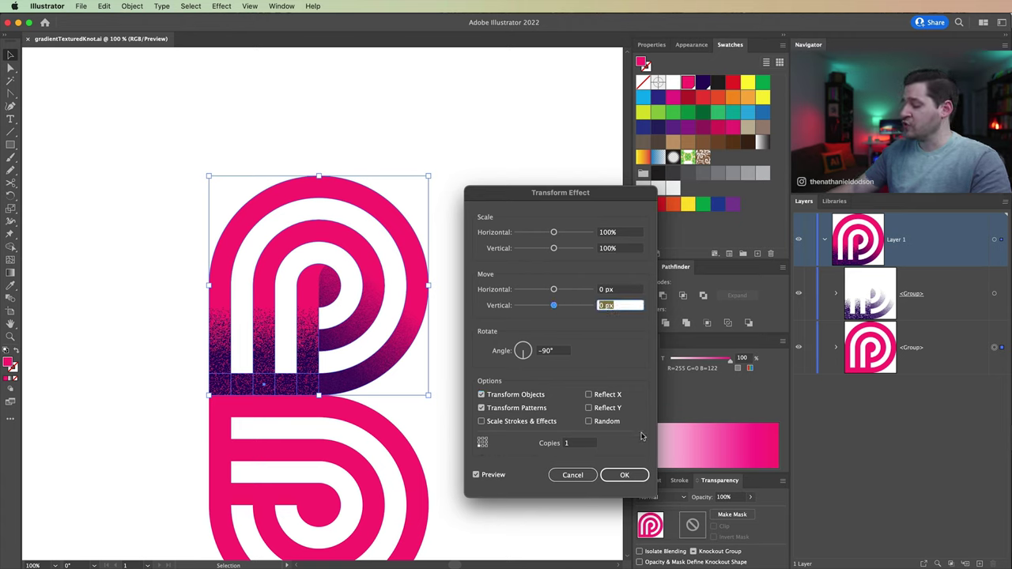
{"action": "type", "text": "-40"}
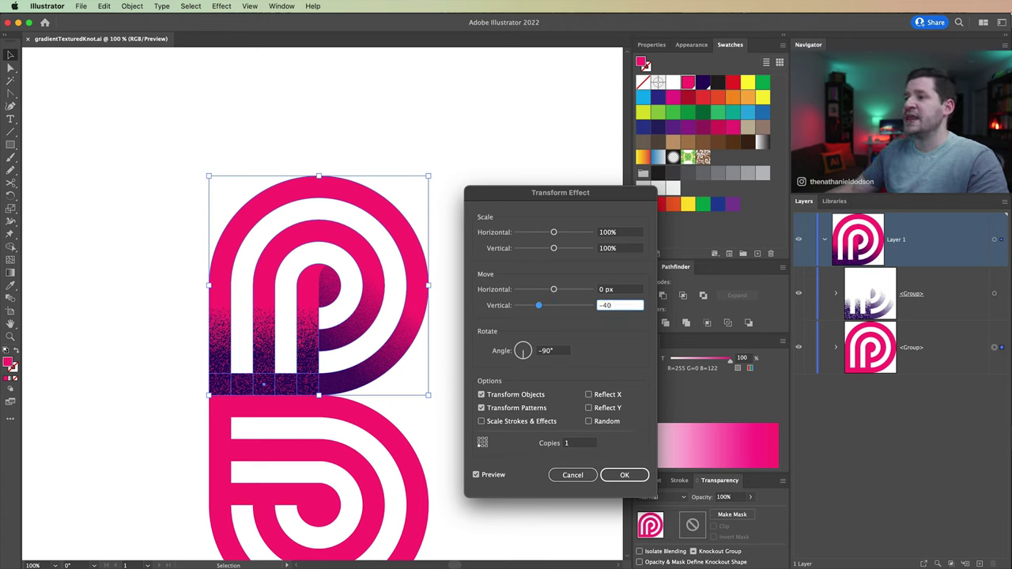
{"action": "key", "text": "Tab"}
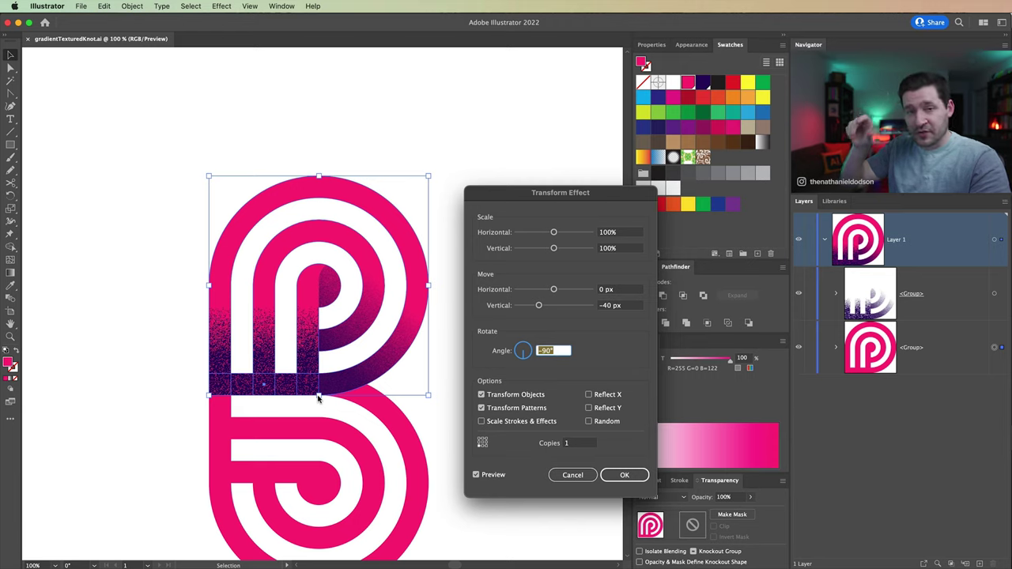
{"action": "left_click", "coordinate": [624, 474]}
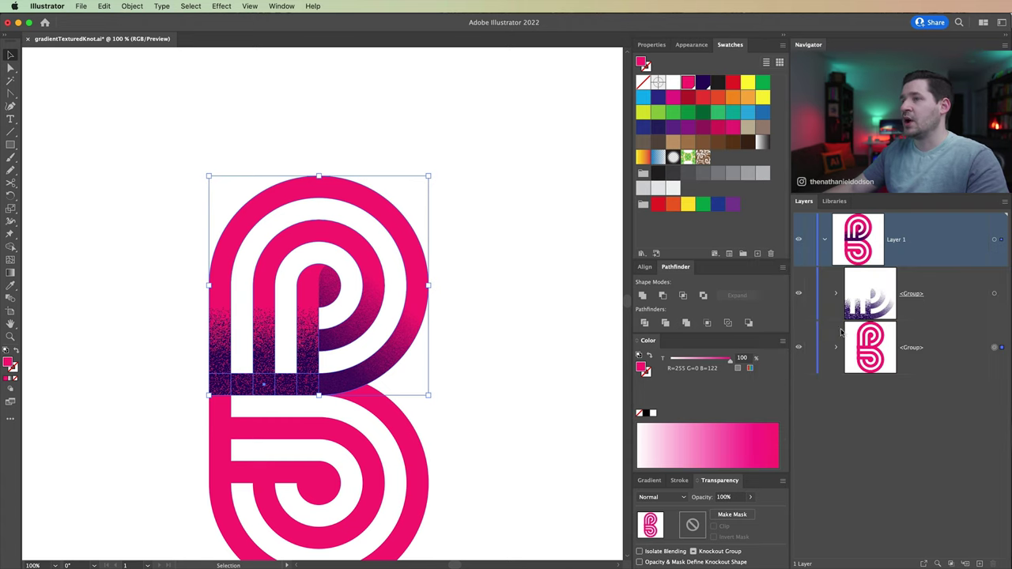
{"action": "left_click", "coordinate": [132, 6]}
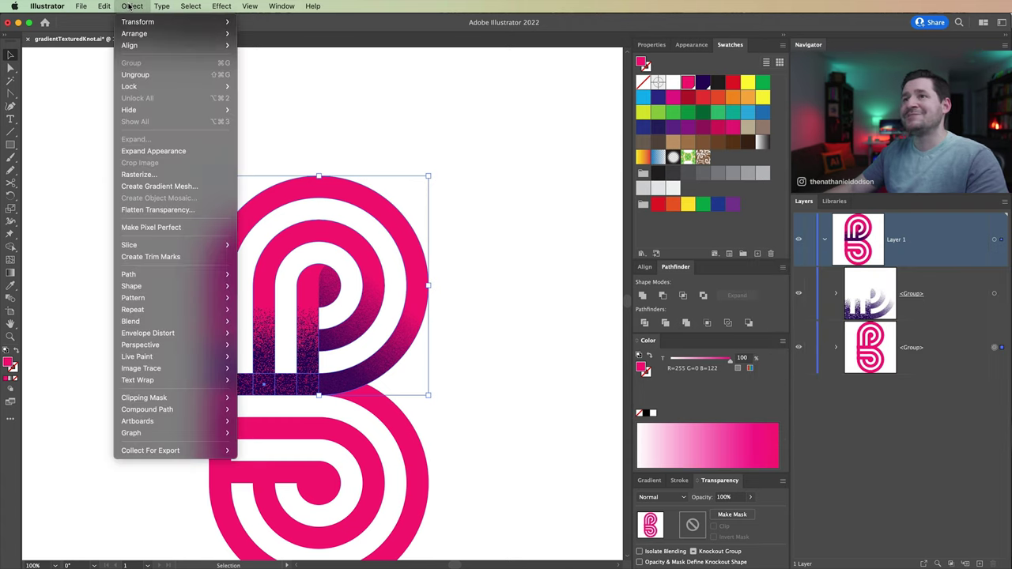
Expand the Transform effect, ungroup it, and cut the lower rotated copy.
{"action": "left_click", "coordinate": [173, 155]}
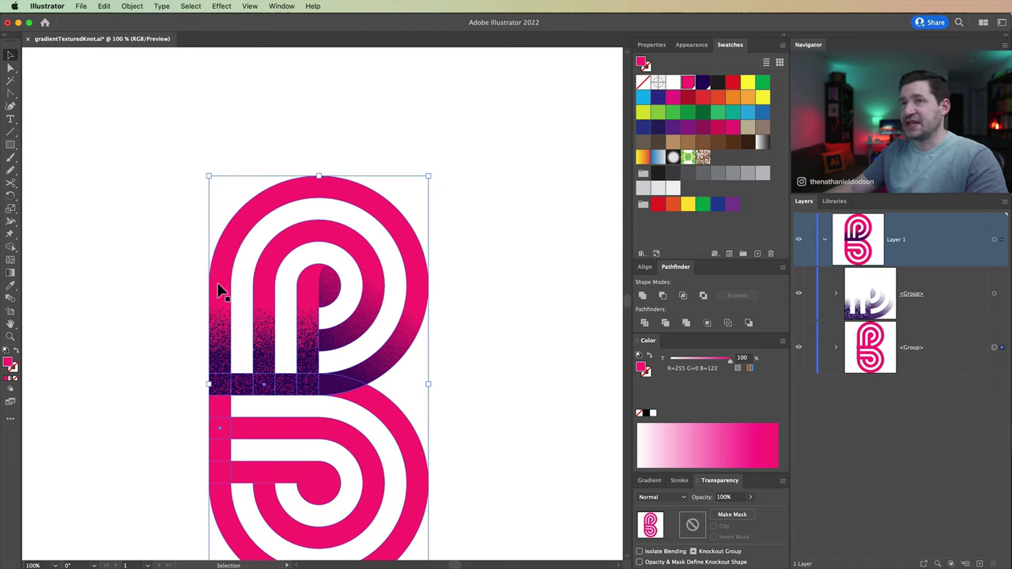
{"action": "left_click", "coordinate": [131, 6]}
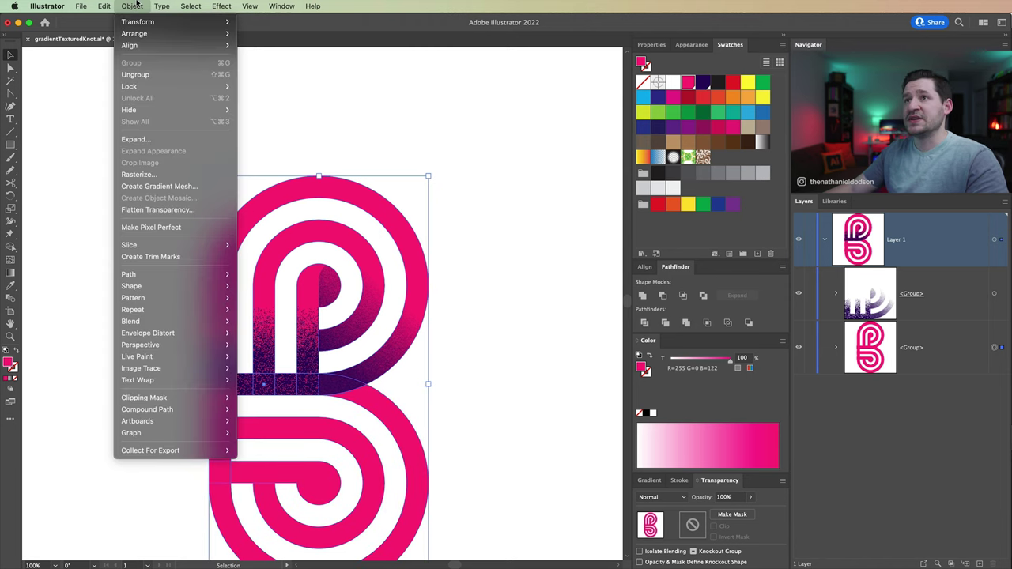
{"action": "left_click", "coordinate": [136, 75]}
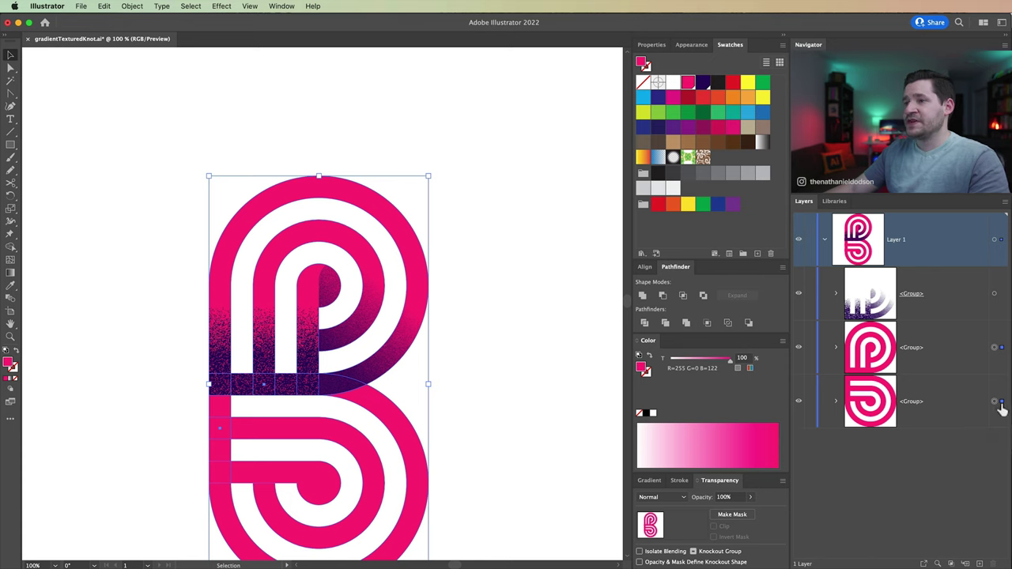
{"action": "left_click", "coordinate": [995, 401]}
{"action": "left_click", "coordinate": [106, 8]}
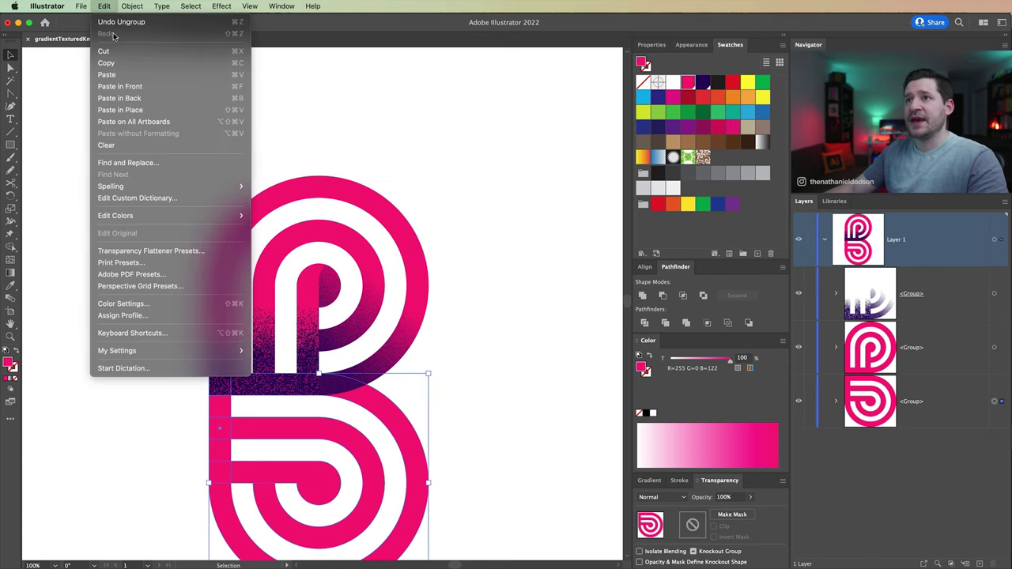
{"action": "left_click", "coordinate": [104, 51]}
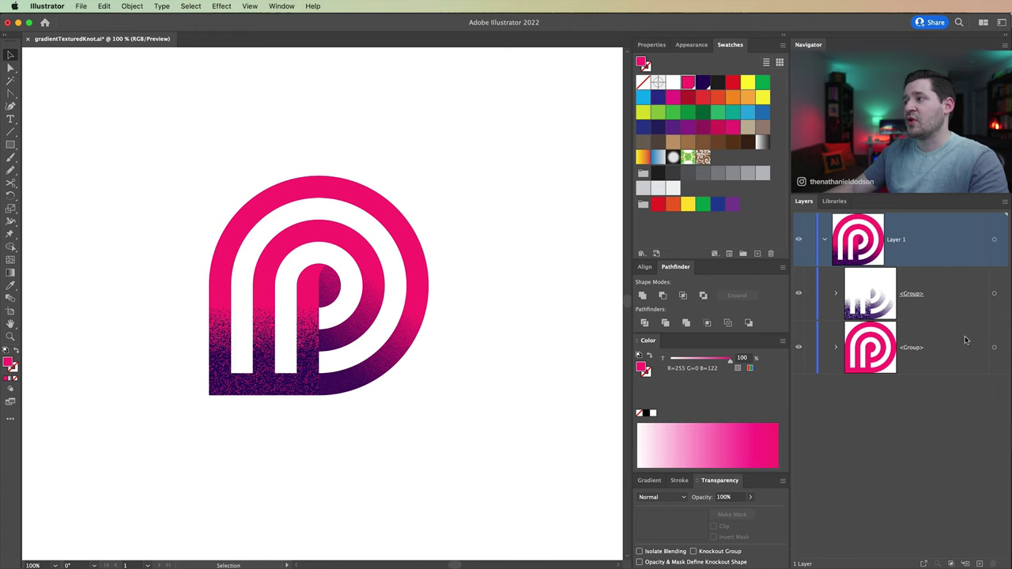
Paste the rotated copy in front inside the grainy group's opacity mask.
{"action": "left_click", "coordinate": [994, 294]}
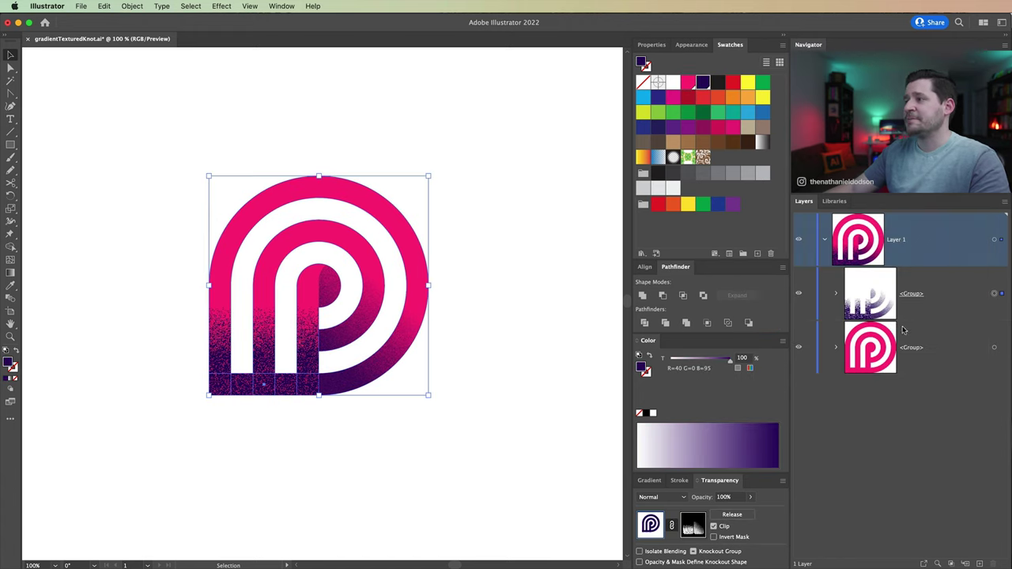
{"action": "left_click", "coordinate": [689, 529]}
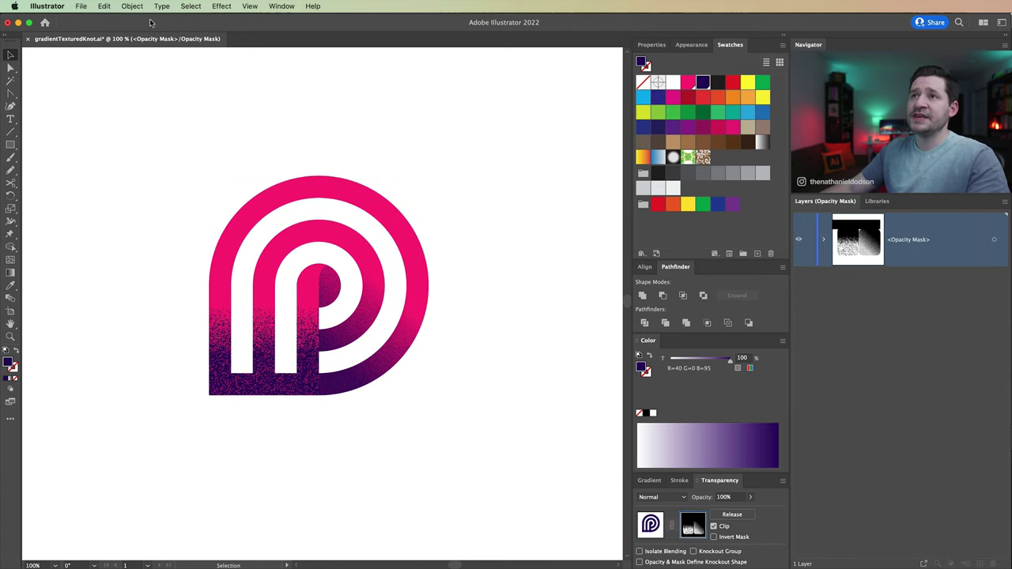
{"action": "left_click", "coordinate": [101, 5]}
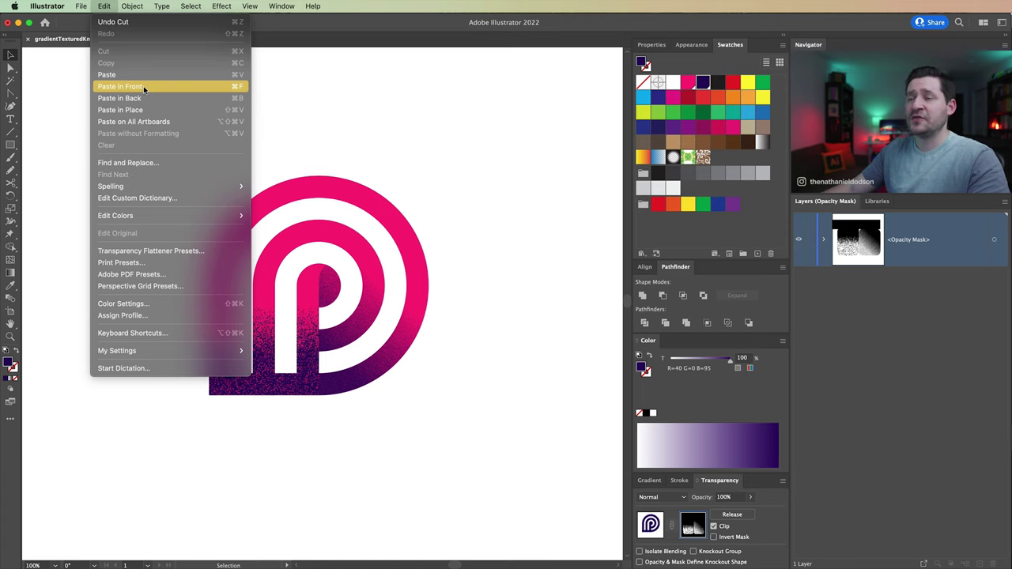
{"action": "left_click", "coordinate": [119, 86]}
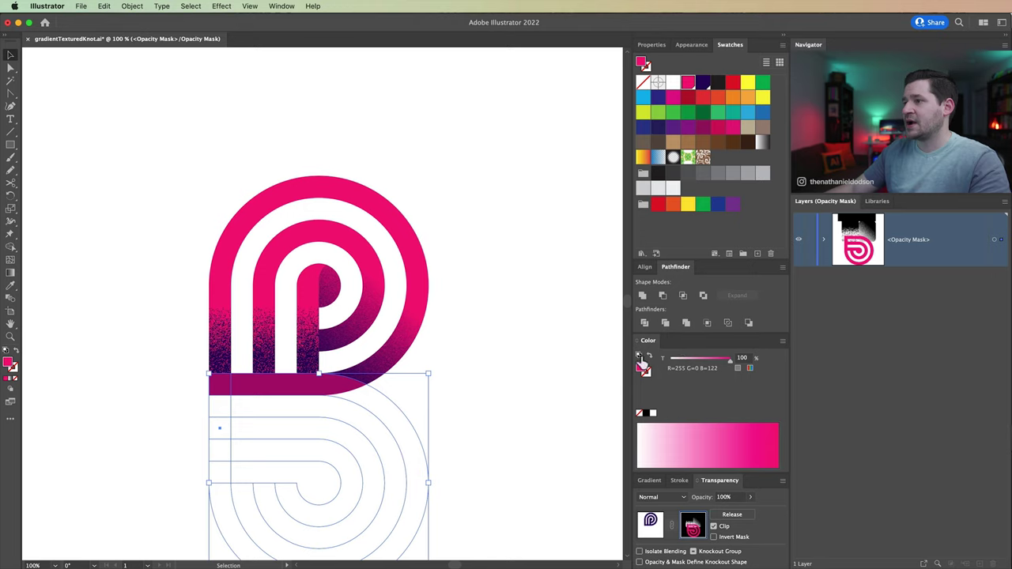
Fill the pasted mask shape with CMYK black, then return to the artwork and deselect.
{"action": "left_click", "coordinate": [782, 341]}
{"action": "left_click", "coordinate": [806, 395]}
{"action": "left_click_drag", "start_coordinate": [719, 361], "coordinate": [729, 360]}
{"action": "left_click", "coordinate": [729, 372]}
{"action": "left_click", "coordinate": [729, 399]}
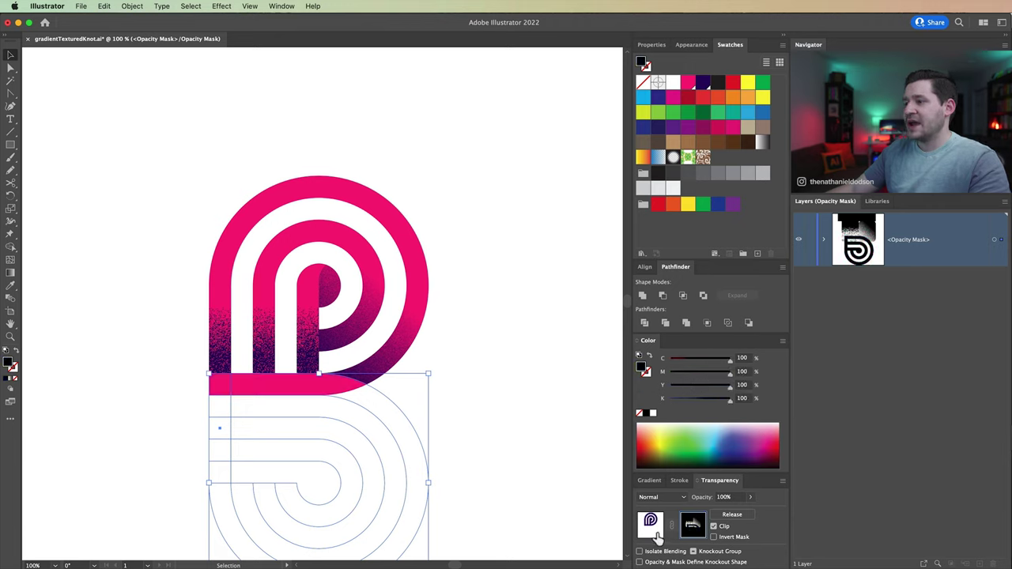
{"action": "left_click", "coordinate": [655, 537]}
{"action": "left_click", "coordinate": [486, 364]}
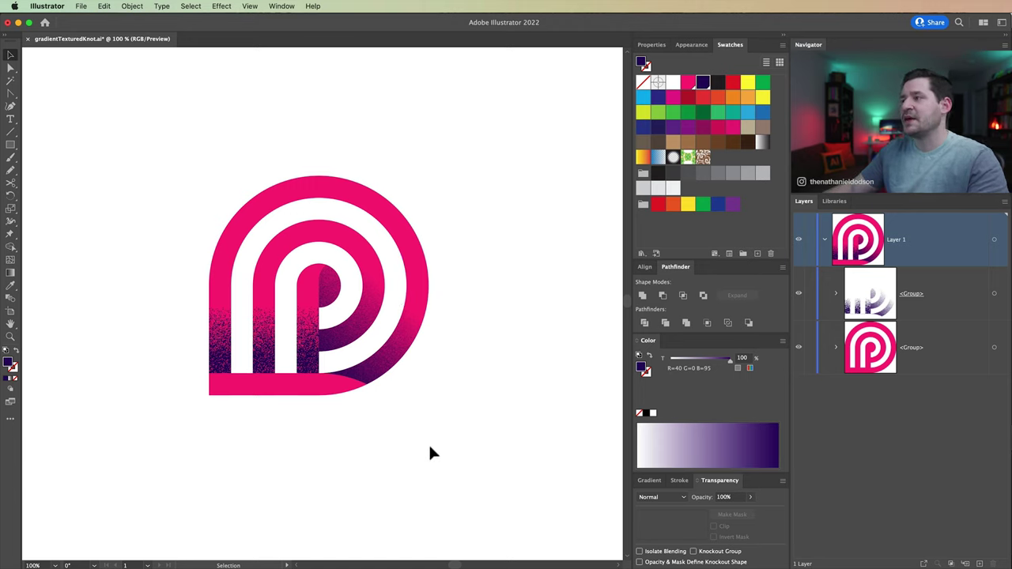
Group the two knot layers together into one object.
{"action": "left_click_drag", "start_coordinate": [172, 139], "coordinate": [490, 463]}
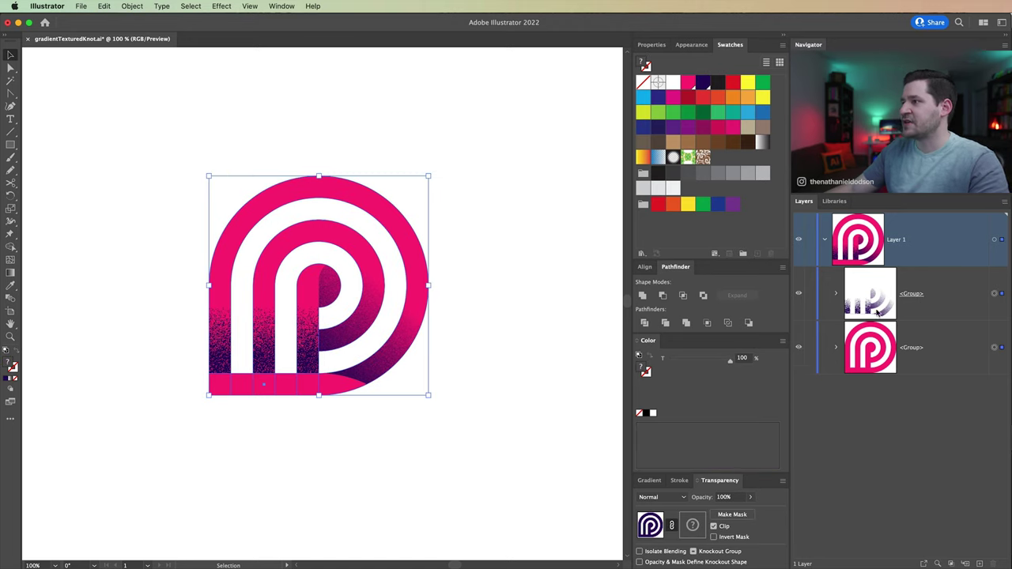
{"action": "left_click", "coordinate": [132, 5]}
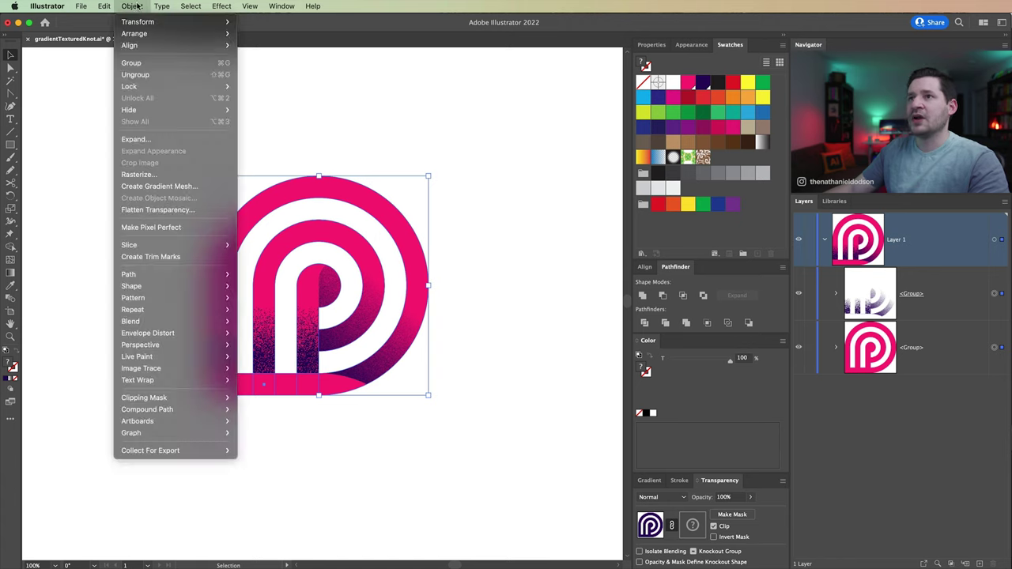
{"action": "left_click", "coordinate": [138, 68]}
{"action": "key", "text": "a"}
{"action": "left_click_drag", "start_coordinate": [339, 298], "coordinate": [407, 225]}
{"action": "key", "text": "super+minus"}
{"action": "key", "text": "v"}
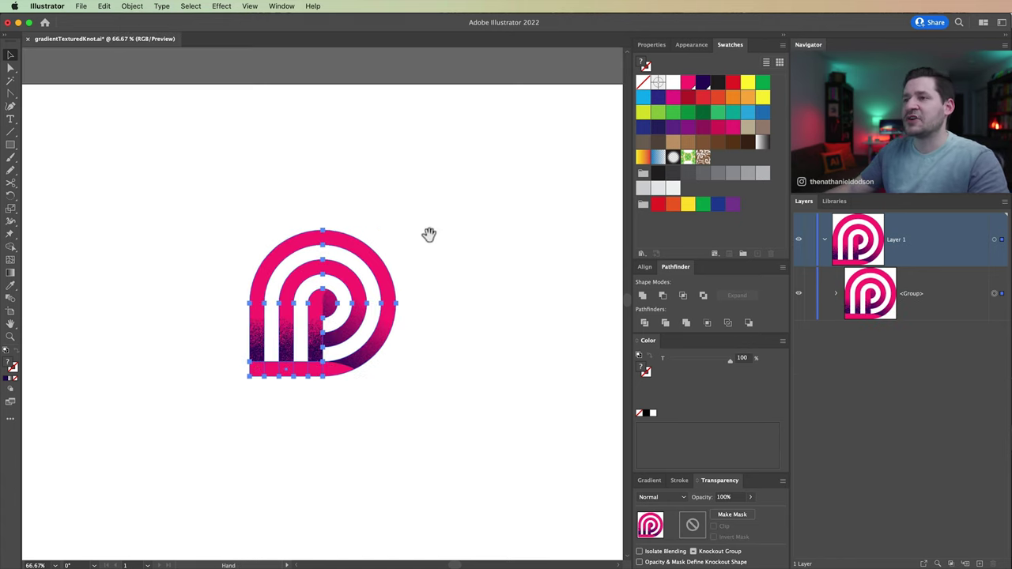
{"action": "scroll", "coordinate": [406, 248], "scroll_direction": "down", "scroll_amount": 3}
{"action": "scroll", "coordinate": [406, 248], "scroll_direction": "left", "scroll_amount": 3}
{"action": "scroll", "coordinate": [371, 289], "scroll_direction": "down", "scroll_amount": 3}
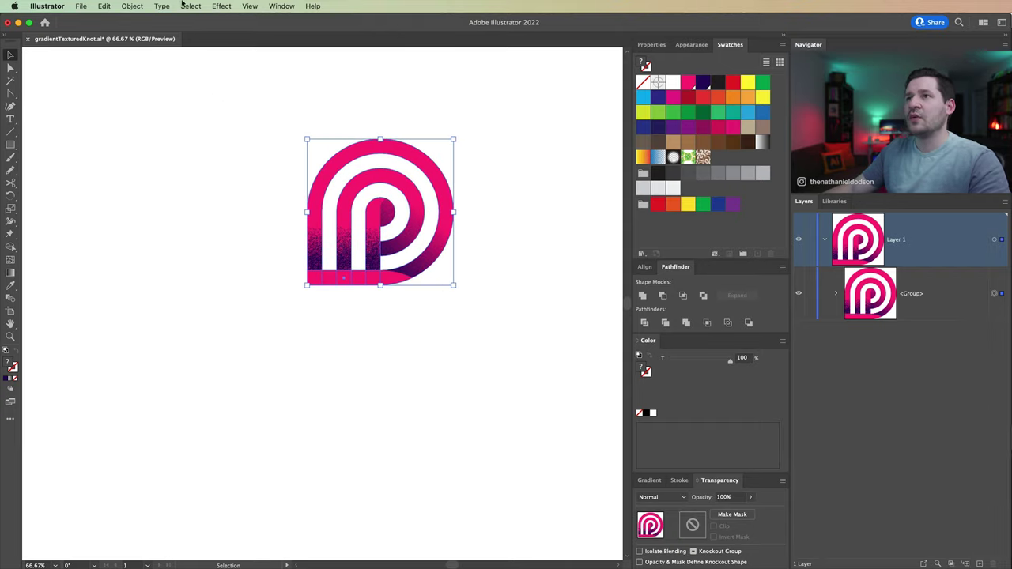
Add a Transform effect with 3 copies rotated -90°.
{"action": "left_click", "coordinate": [228, 9]}
{"action": "mouse_move", "coordinate": [280, 120]}
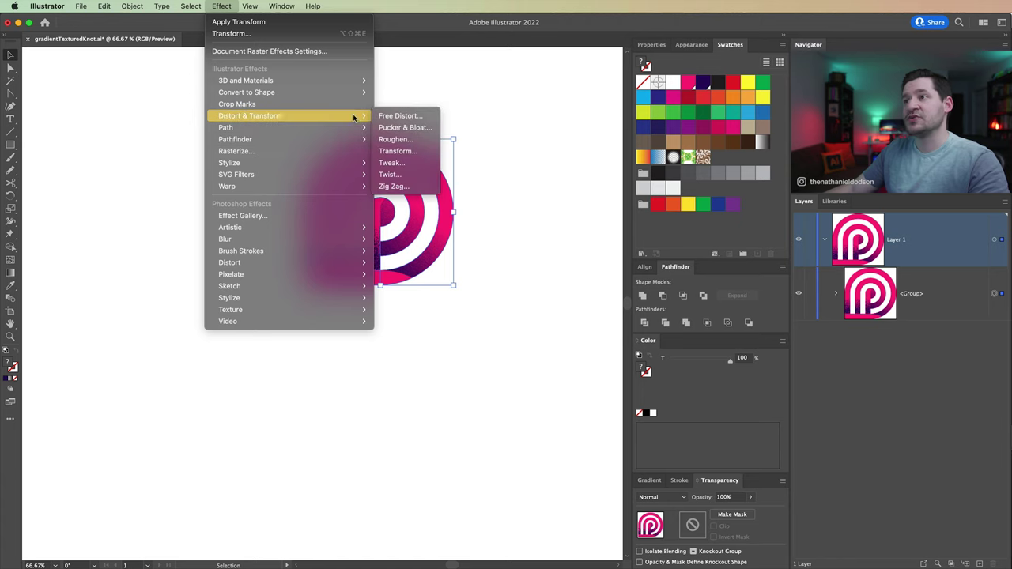
{"action": "left_click", "coordinate": [397, 150]}
{"action": "left_click_drag", "start_coordinate": [573, 191], "coordinate": [593, 204]}
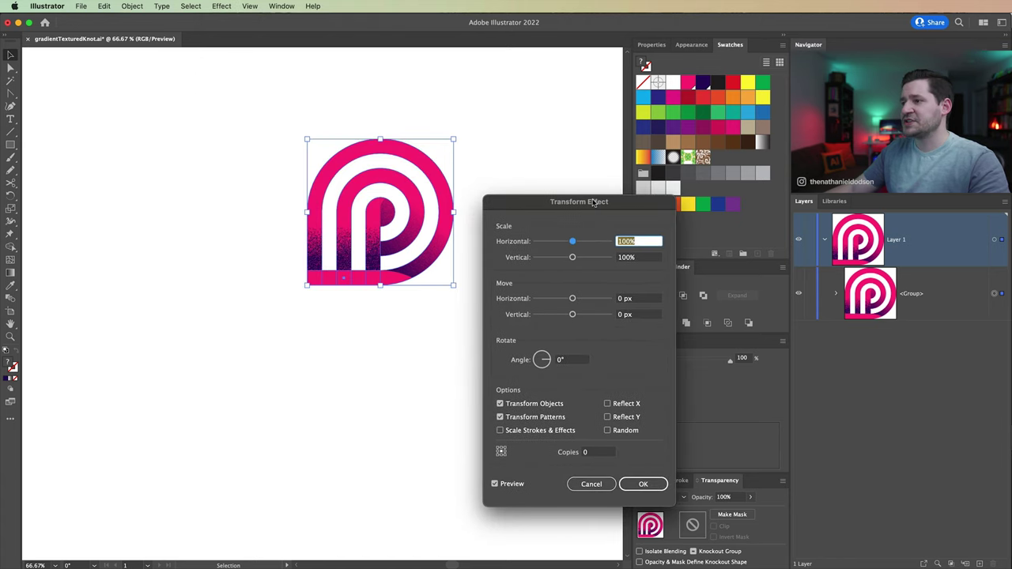
{"action": "left_click", "coordinate": [584, 452]}
{"action": "type", "text": "3"}
{"action": "key", "text": "shift+Tab"}
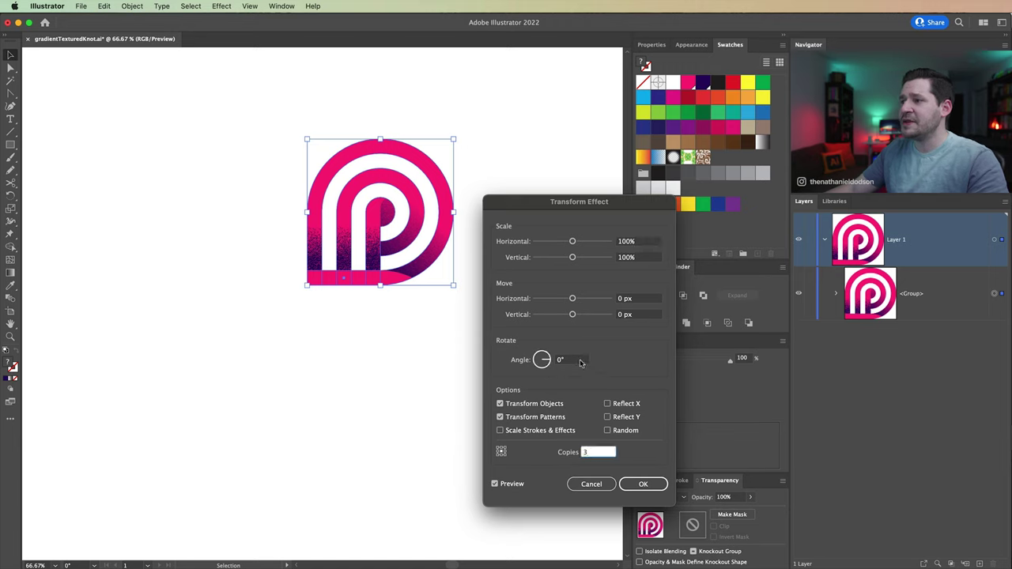
{"action": "type", "text": "-90"}
{"action": "key", "text": "Tab"}
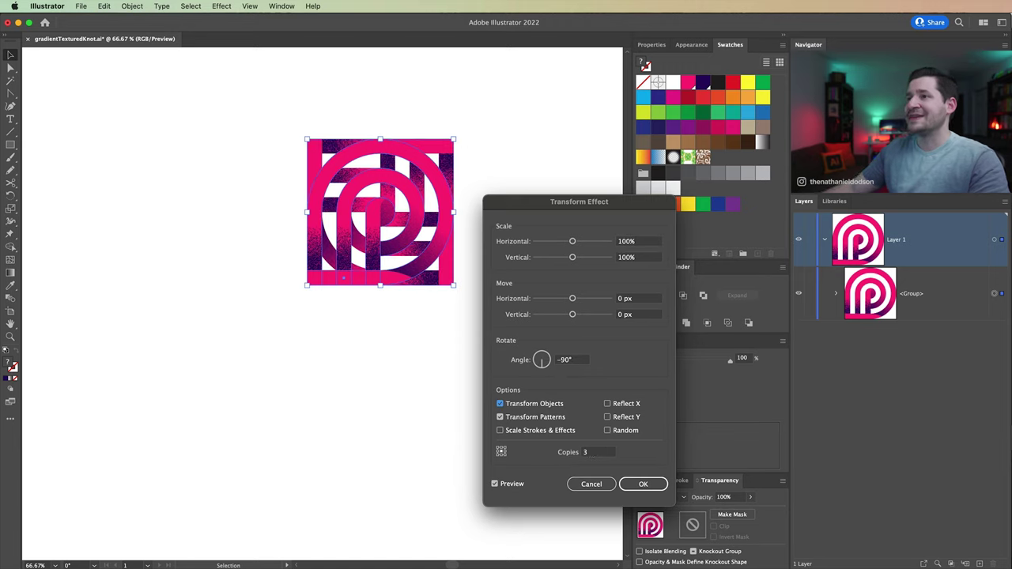
Use the bottom-left reference point, move the copies -40 px vertically, and apply.
{"action": "left_click", "coordinate": [498, 457]}
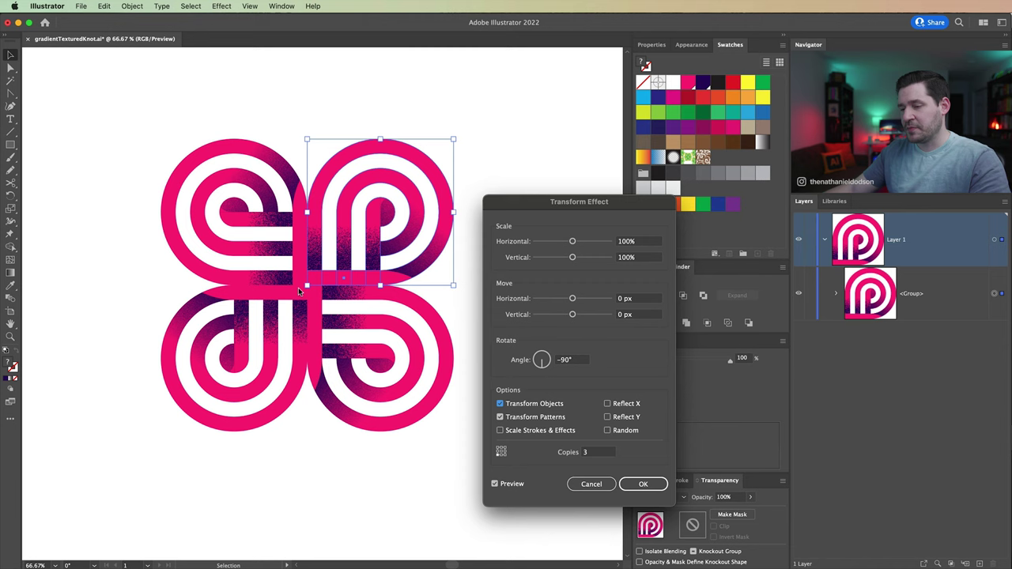
{"action": "key", "text": "alt+super+8"}
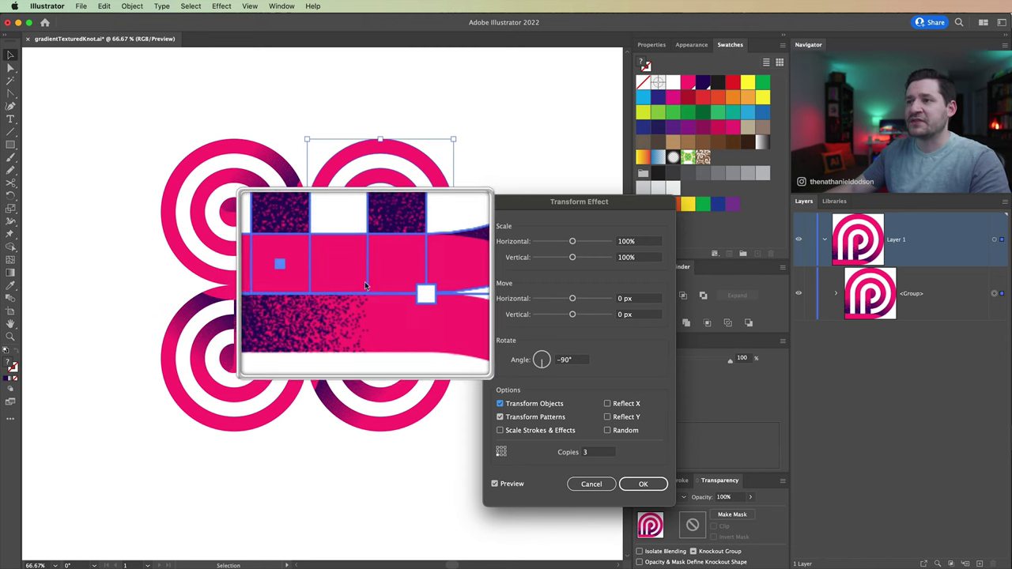
{"action": "key", "text": "alt+super+8"}
{"action": "left_click", "coordinate": [645, 316]}
{"action": "type", "text": "-"}
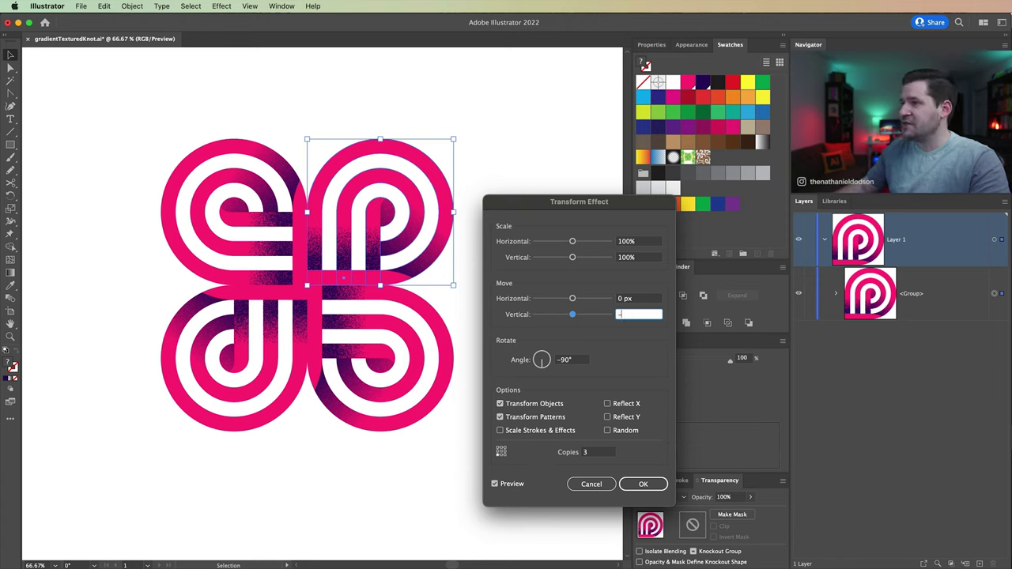
{"action": "type", "text": "40"}
{"action": "key", "text": "Tab"}
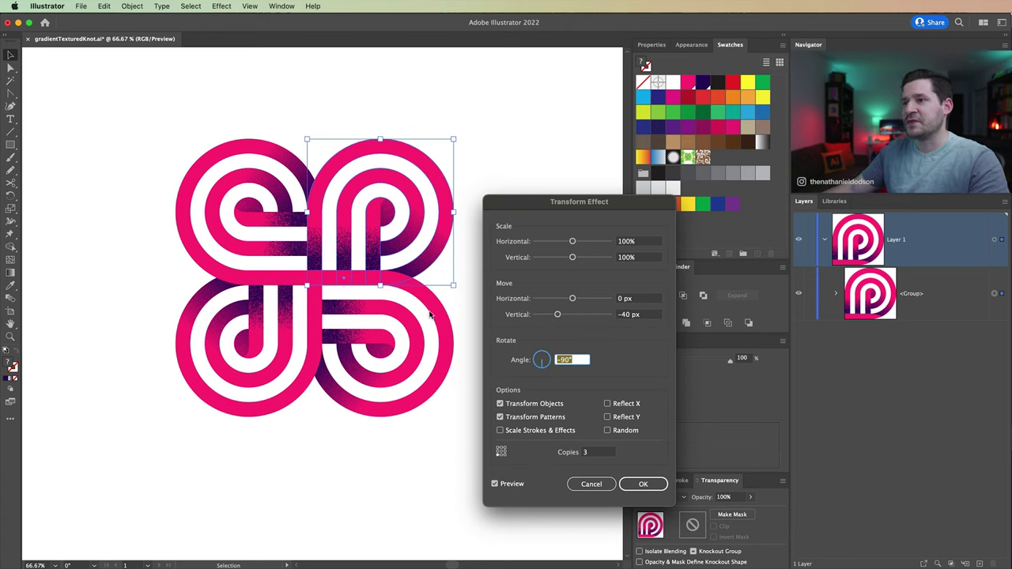
{"action": "left_click", "coordinate": [645, 484]}
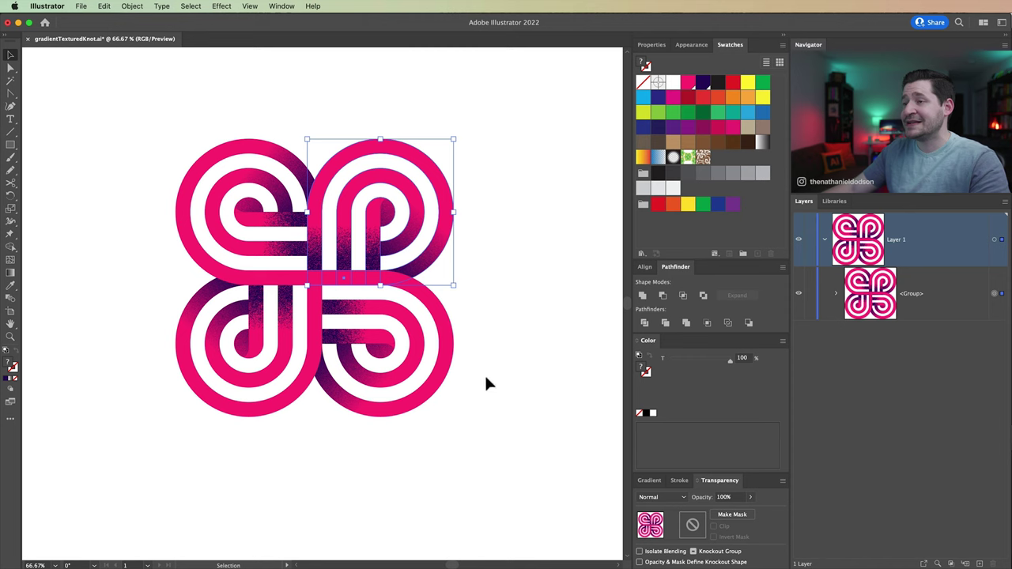
{"action": "scroll", "coordinate": [353, 352], "scroll_direction": "up", "scroll_amount": 2}
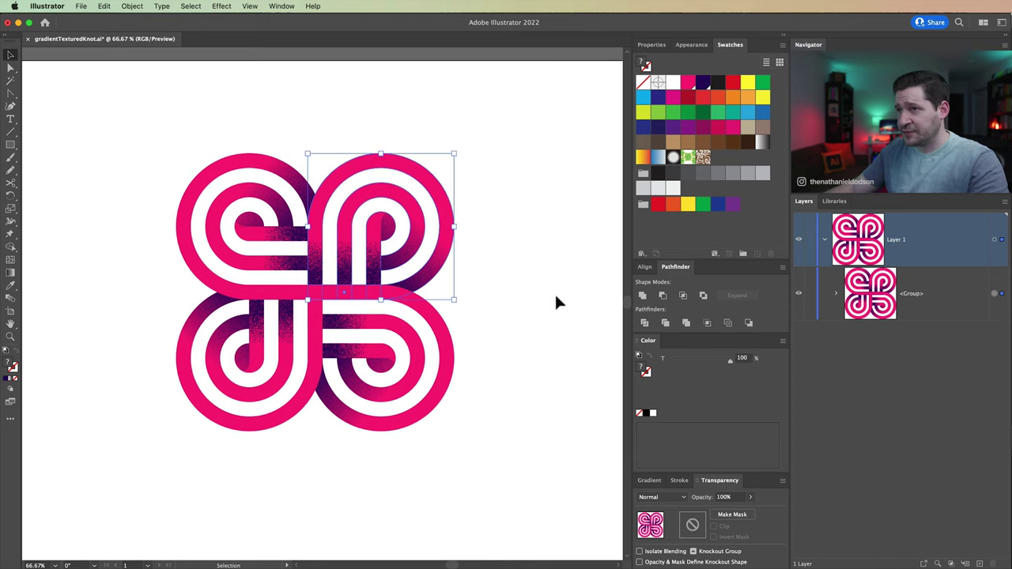
Expand the knot's appearance and ungroup it into four P-shaped groups.
{"action": "left_click", "coordinate": [132, 6]}
{"action": "left_click", "coordinate": [157, 151]}
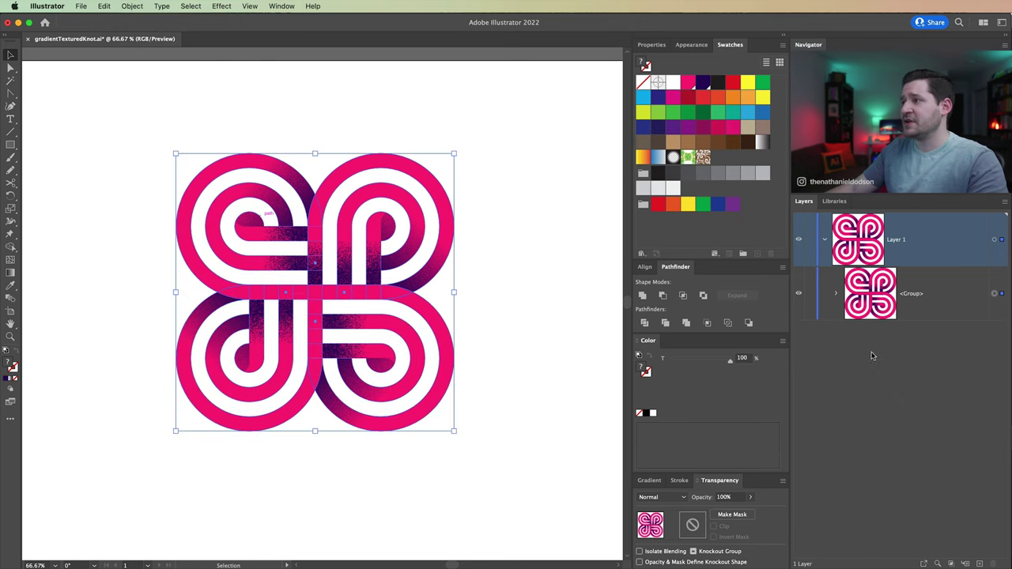
{"action": "key", "text": "a"}
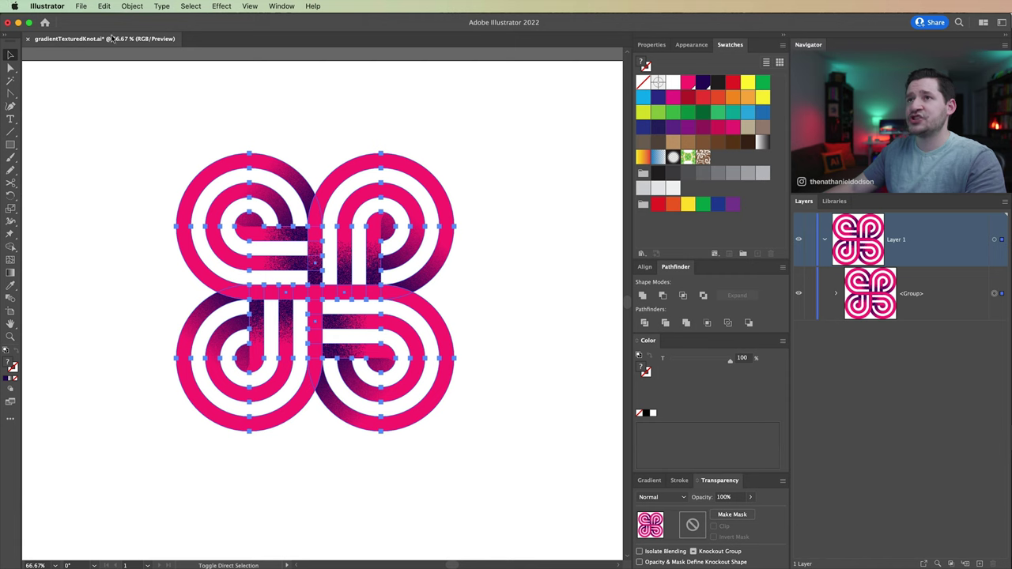
{"action": "left_click", "coordinate": [136, 6]}
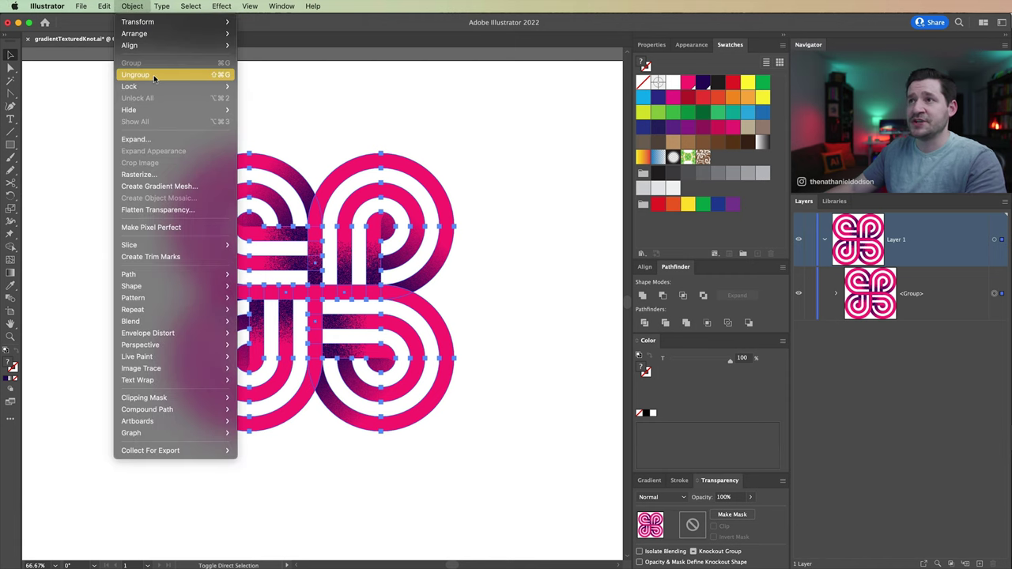
{"action": "left_click", "coordinate": [154, 76]}
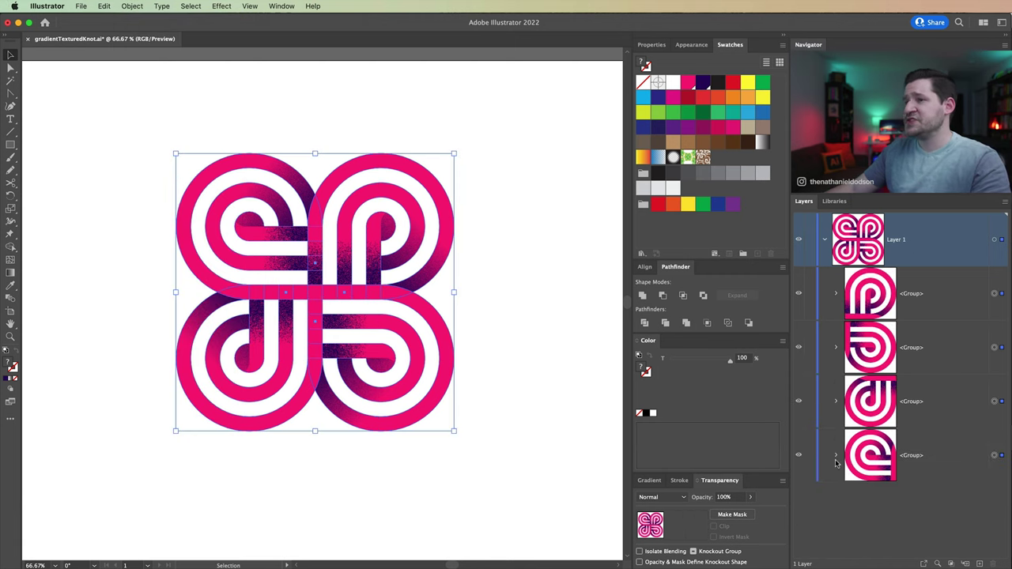
{"action": "left_click", "coordinate": [316, 289]}
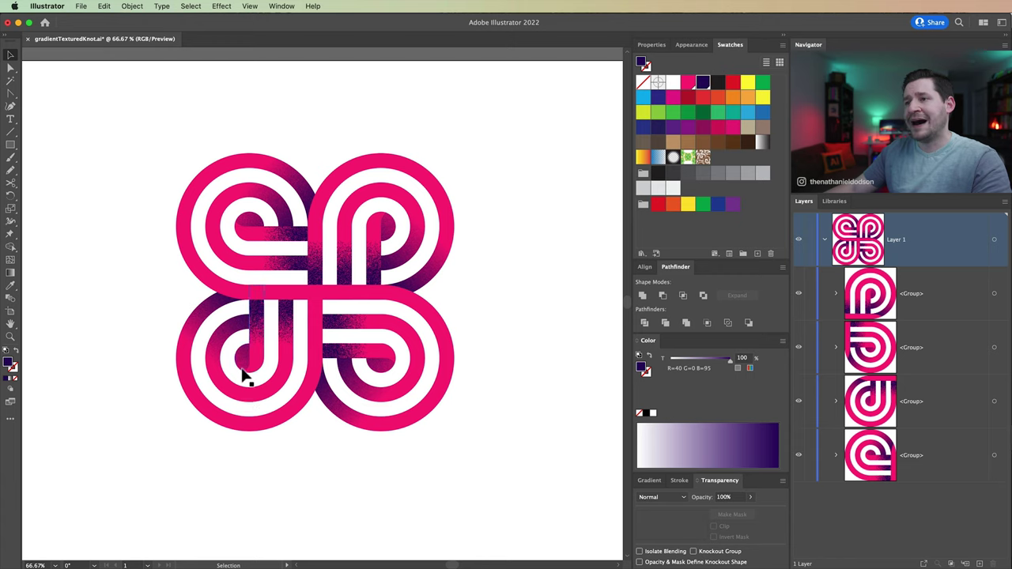
Restack the groups in Layers so the crossings interlock, then select all four pieces.
{"action": "left_click", "coordinate": [889, 402]}
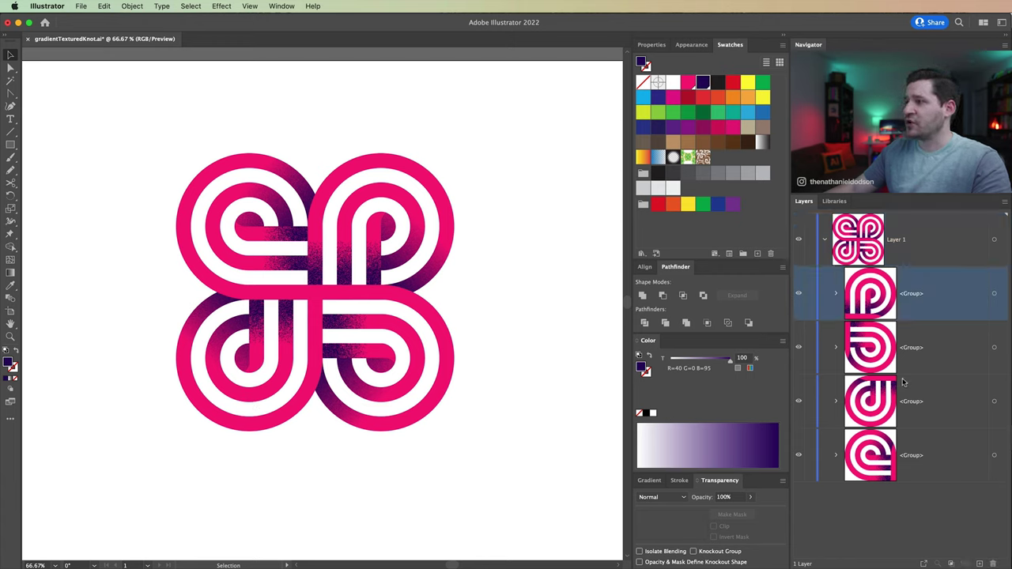
{"action": "left_click_drag", "start_coordinate": [933, 399], "coordinate": [929, 332]}
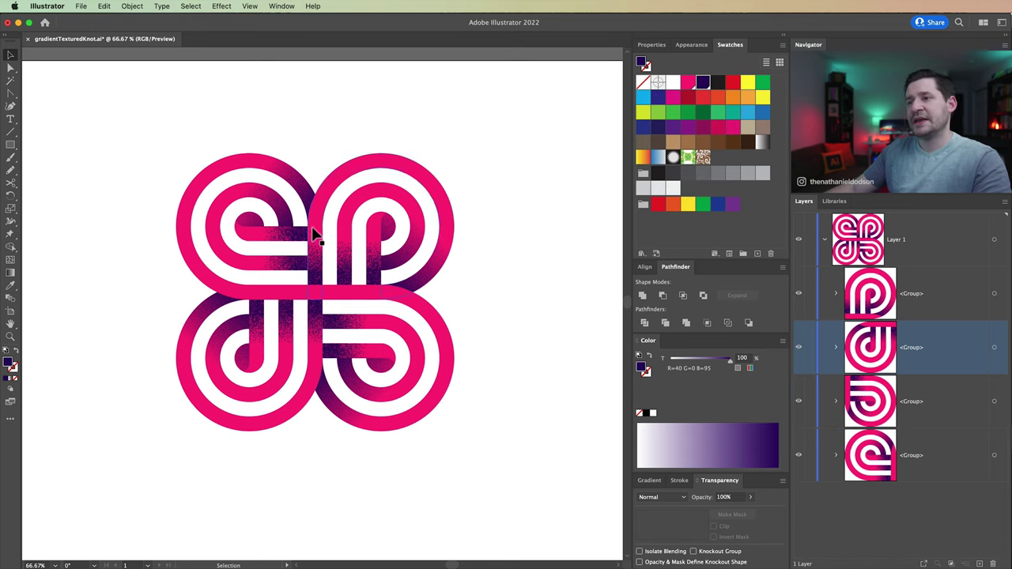
{"action": "left_click_drag", "start_coordinate": [899, 395], "coordinate": [912, 291]}
{"action": "left_click_drag", "start_coordinate": [926, 462], "coordinate": [913, 278]}
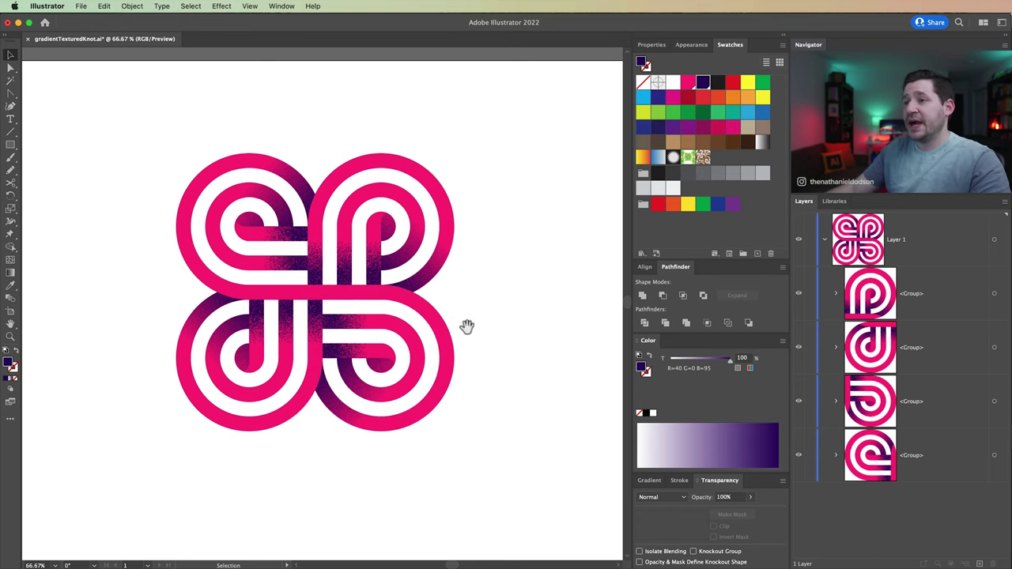
{"action": "left_click_drag", "start_coordinate": [463, 325], "coordinate": [485, 327]}
{"action": "left_click_drag", "start_coordinate": [146, 139], "coordinate": [541, 473]}
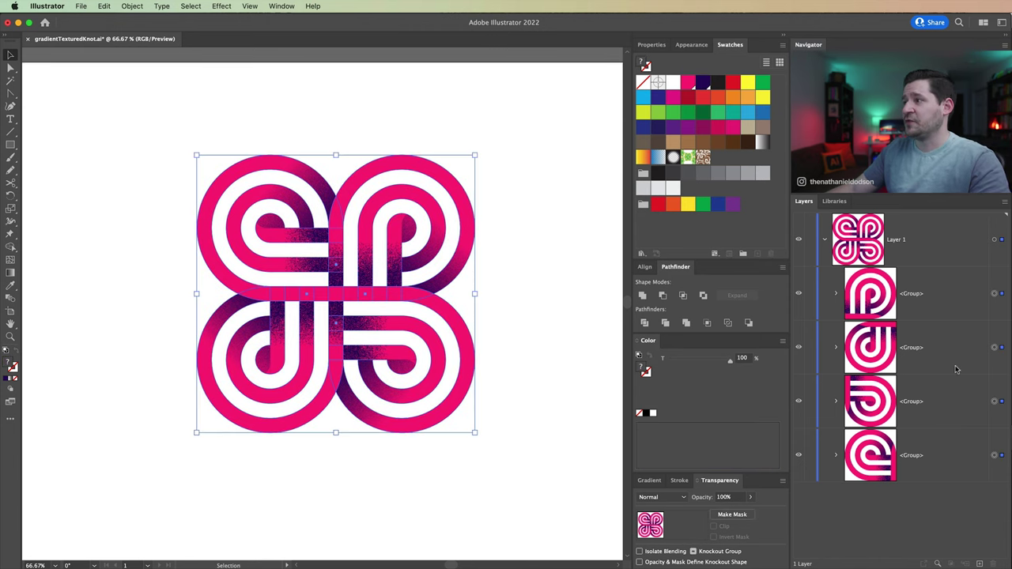
Group the four P pieces and move the group right on the artboard.
{"action": "left_click", "coordinate": [141, 7]}
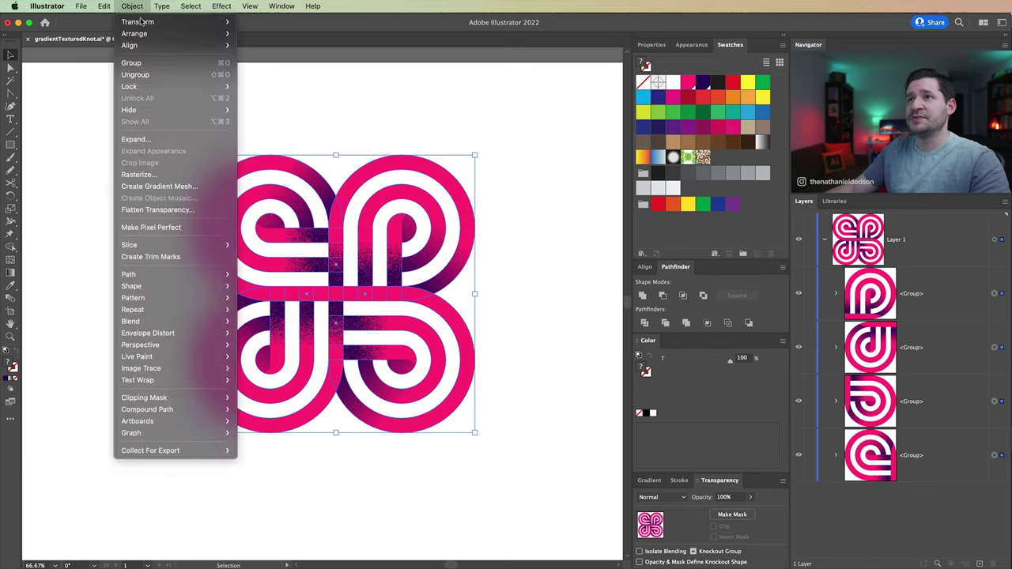
{"action": "left_click", "coordinate": [138, 61]}
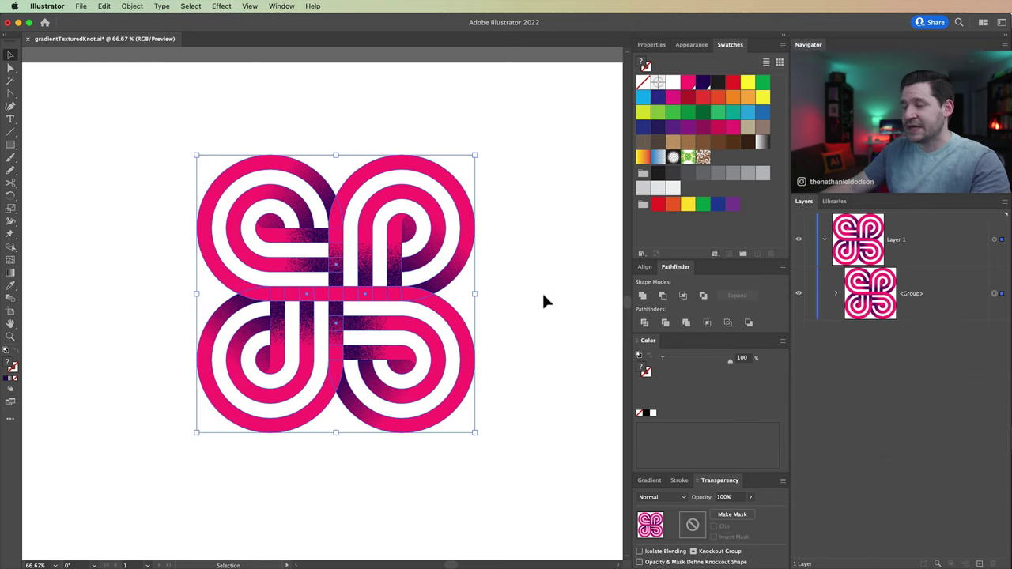
{"action": "key", "text": "super+minus"}
{"action": "key", "text": "super+minus"}
{"action": "left_click_drag", "start_coordinate": [549, 310], "coordinate": [278, 359]}
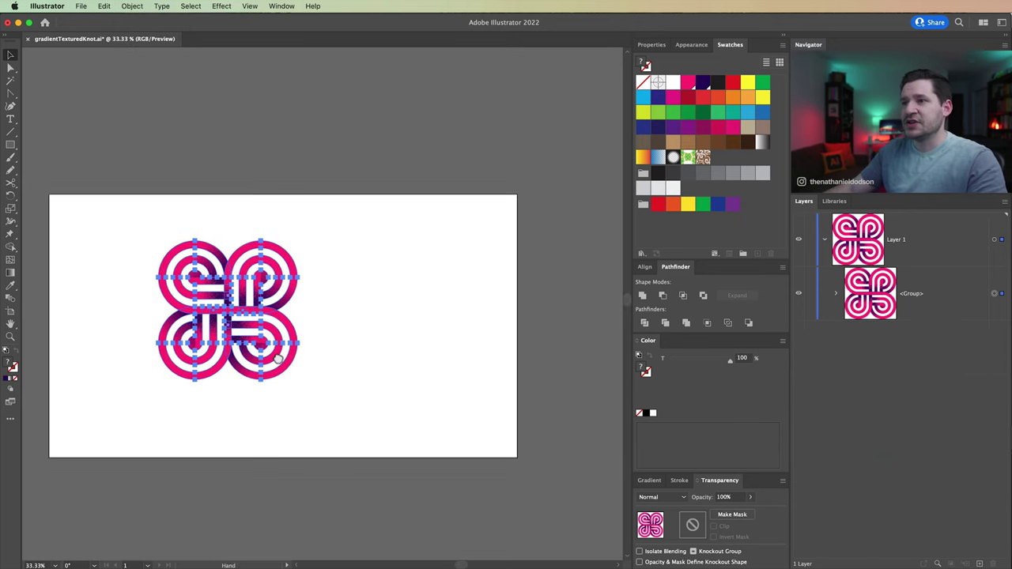
{"action": "left_click_drag", "start_coordinate": [229, 303], "coordinate": [294, 316]}
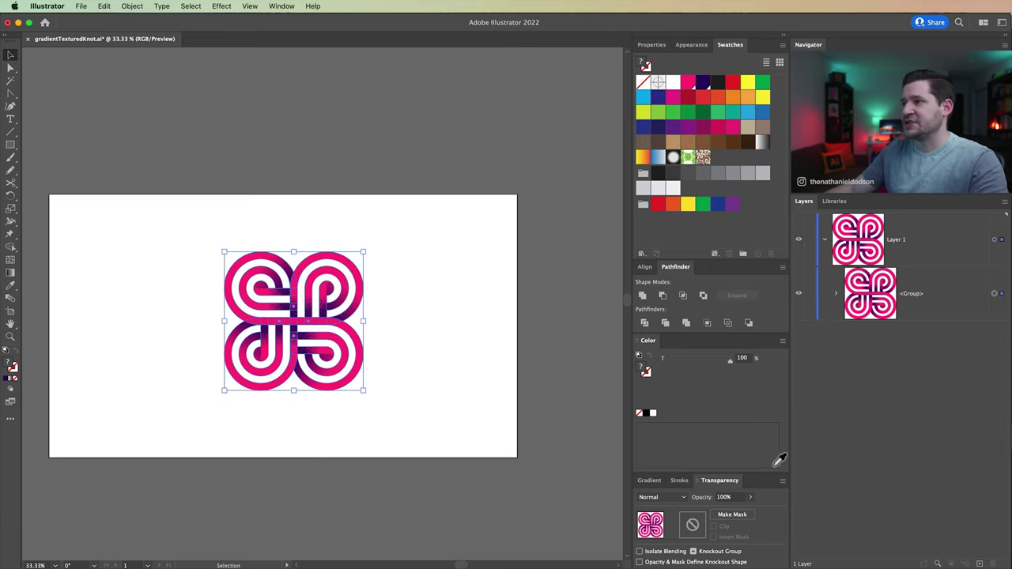
Centre the knot horizontally and vertically on the artboard, then deselect it.
{"action": "left_click", "coordinate": [645, 266]}
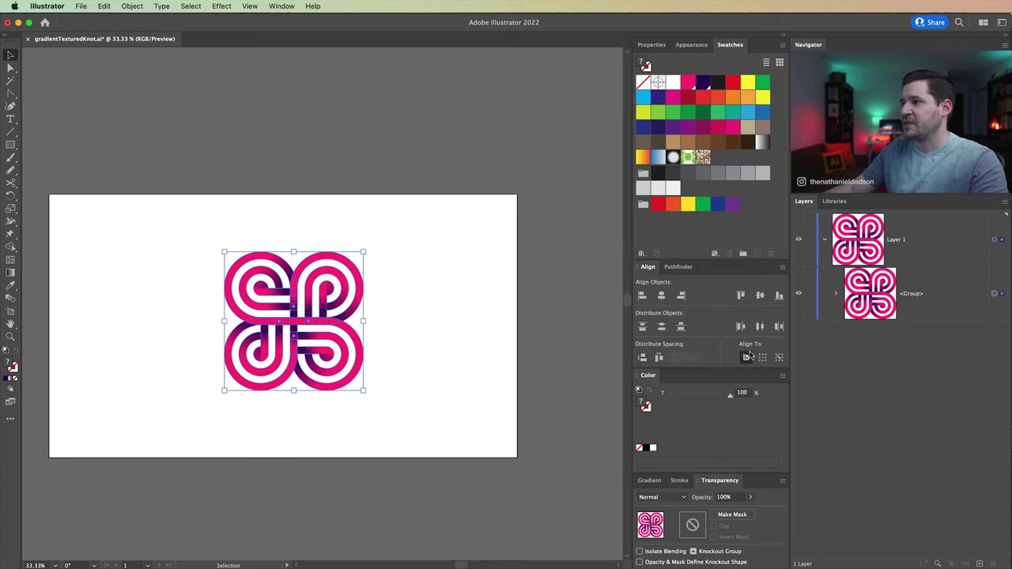
{"action": "left_click", "coordinate": [662, 295]}
{"action": "left_click", "coordinate": [759, 295]}
{"action": "left_click", "coordinate": [403, 430]}
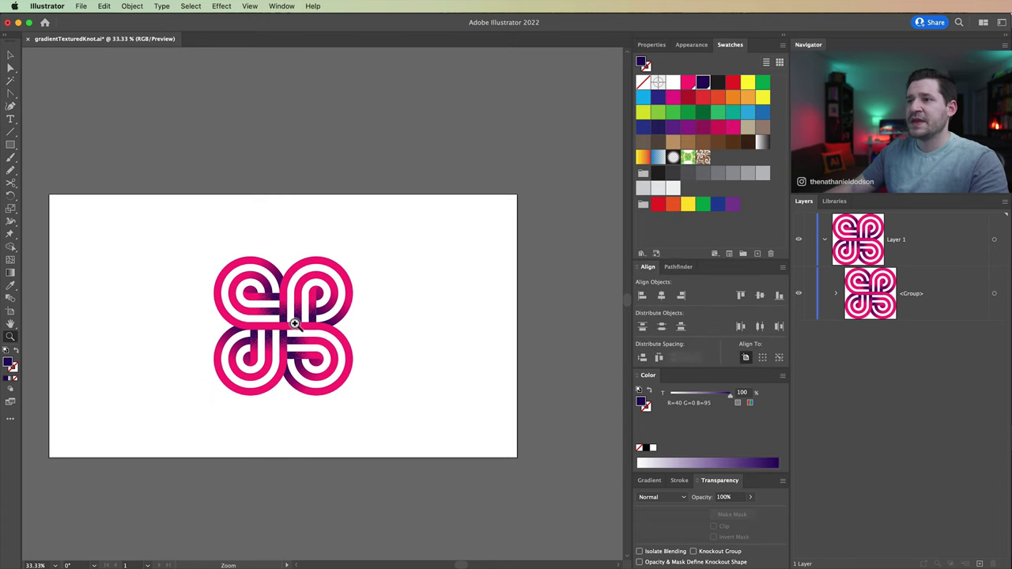
{"action": "left_click", "coordinate": [298, 324], "text": "super"}
{"action": "left_click_drag", "start_coordinate": [370, 330], "coordinate": [385, 327]}
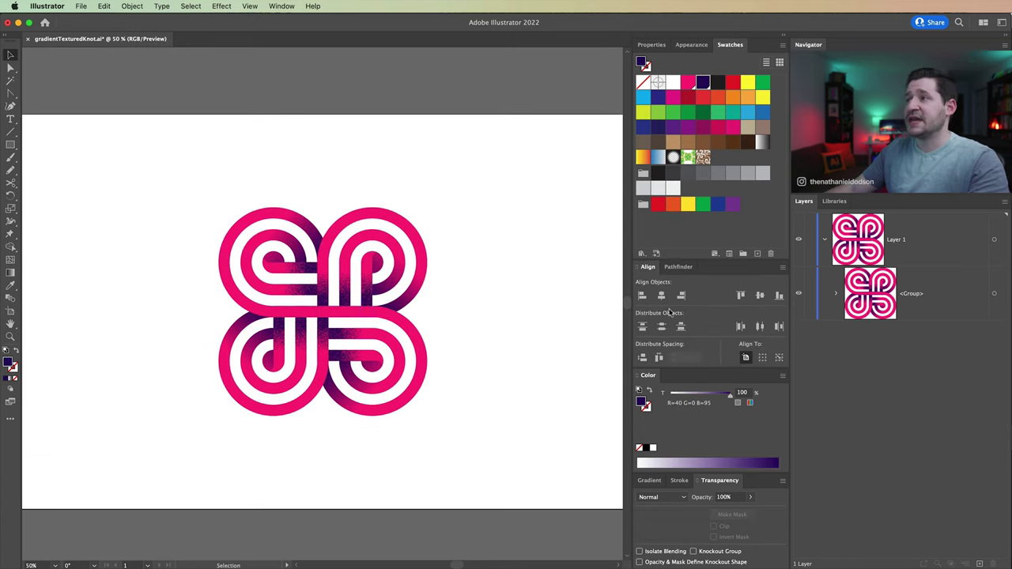
{"action": "left_click", "coordinate": [689, 83]}
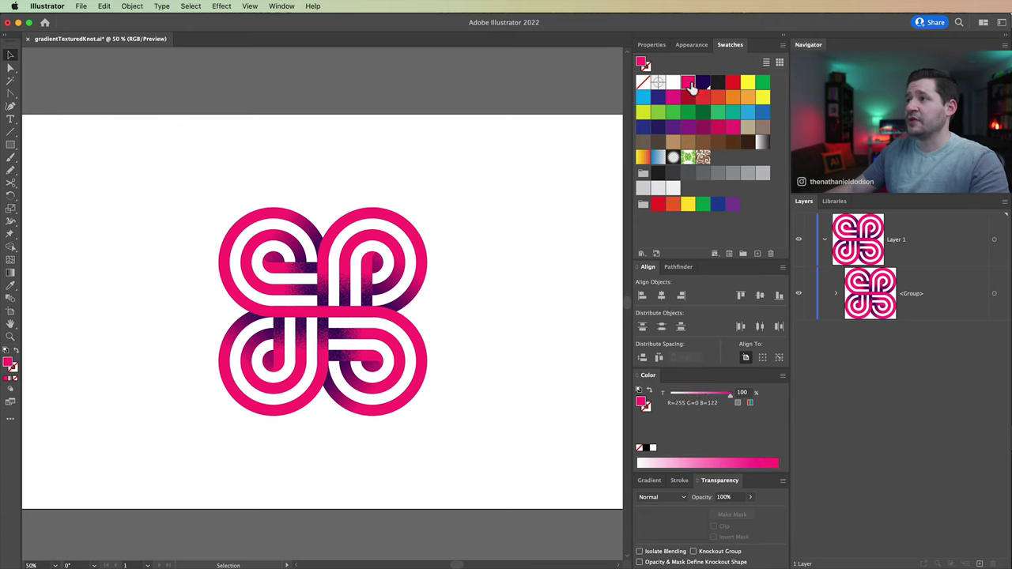
Change the pink global swatch to bright green.
{"action": "double_click", "coordinate": [691, 87]}
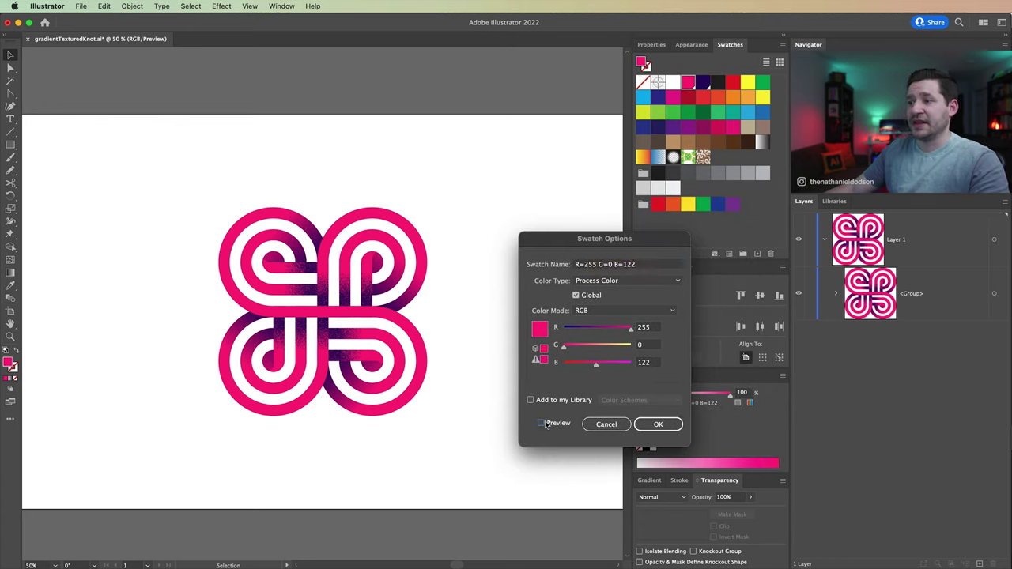
{"action": "left_click_drag", "start_coordinate": [614, 349], "coordinate": [620, 349]}
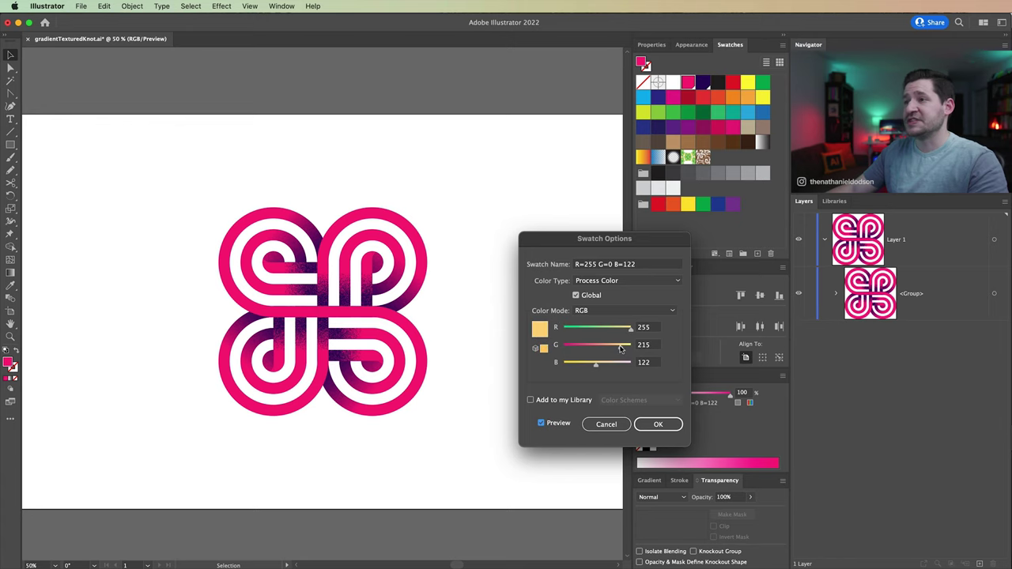
{"action": "left_click", "coordinate": [581, 329]}
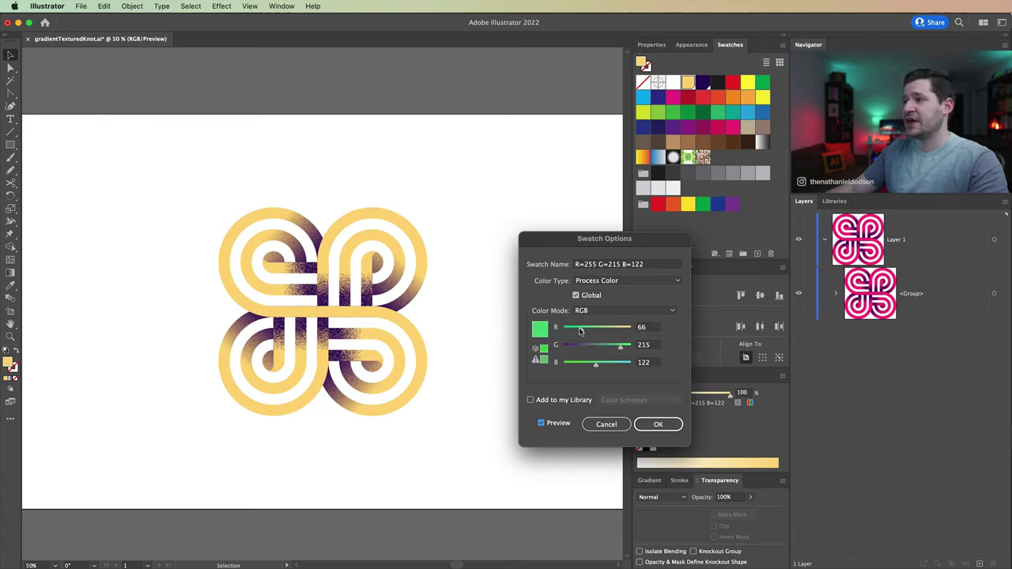
{"action": "left_click", "coordinate": [659, 422]}
With Preview on, change the dark purple global swatch to teal-blue R=14 G=92 B=122.
{"action": "double_click", "coordinate": [704, 84]}
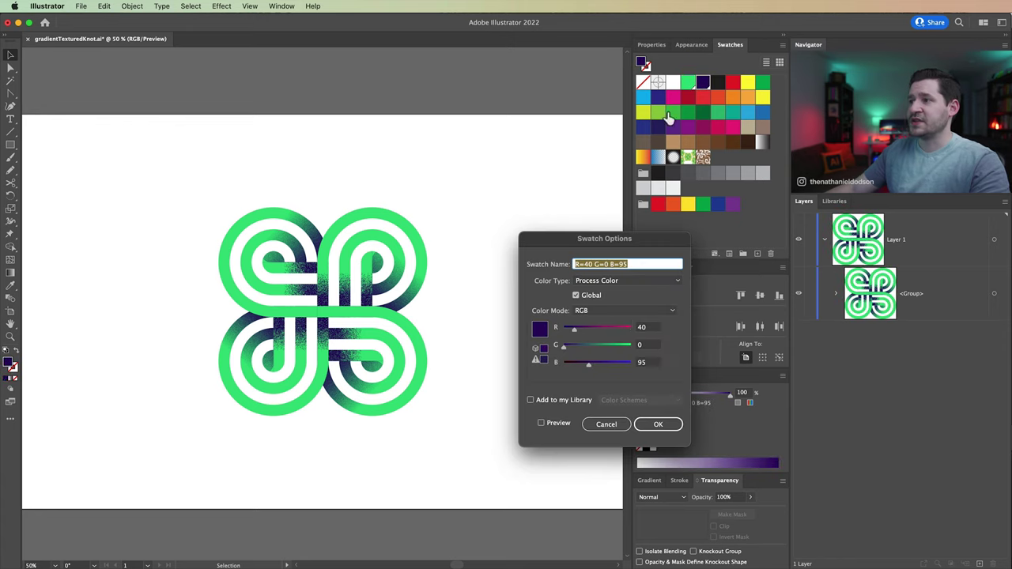
{"action": "left_click", "coordinate": [542, 423]}
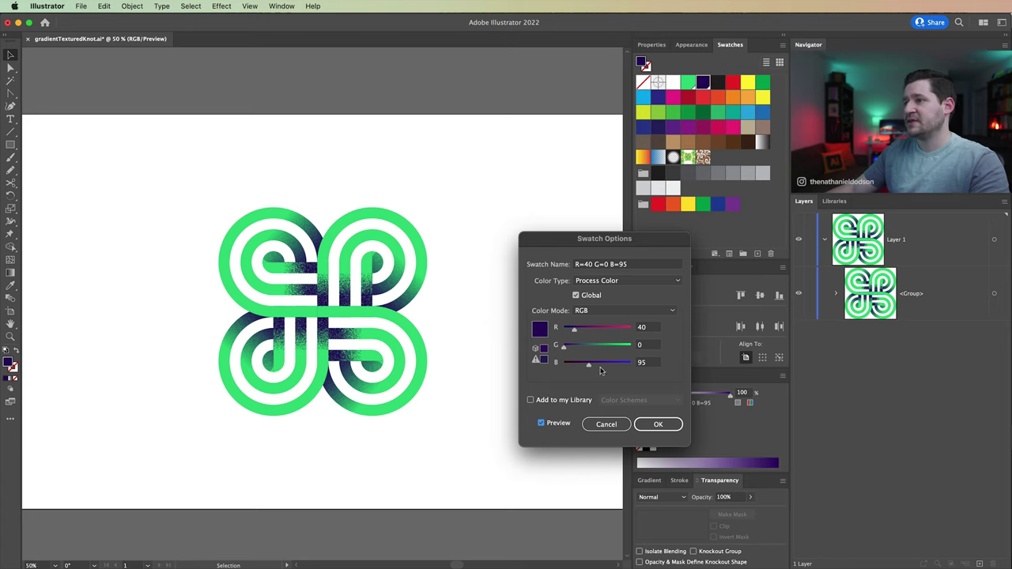
{"action": "mouse_move", "coordinate": [605, 333]}
{"action": "left_mouse_down"}
{"action": "mouse_move", "coordinate": [625, 330]}
{"action": "mouse_move", "coordinate": [579, 337]}
{"action": "mouse_move", "coordinate": [615, 346]}
{"action": "left_mouse_up"}
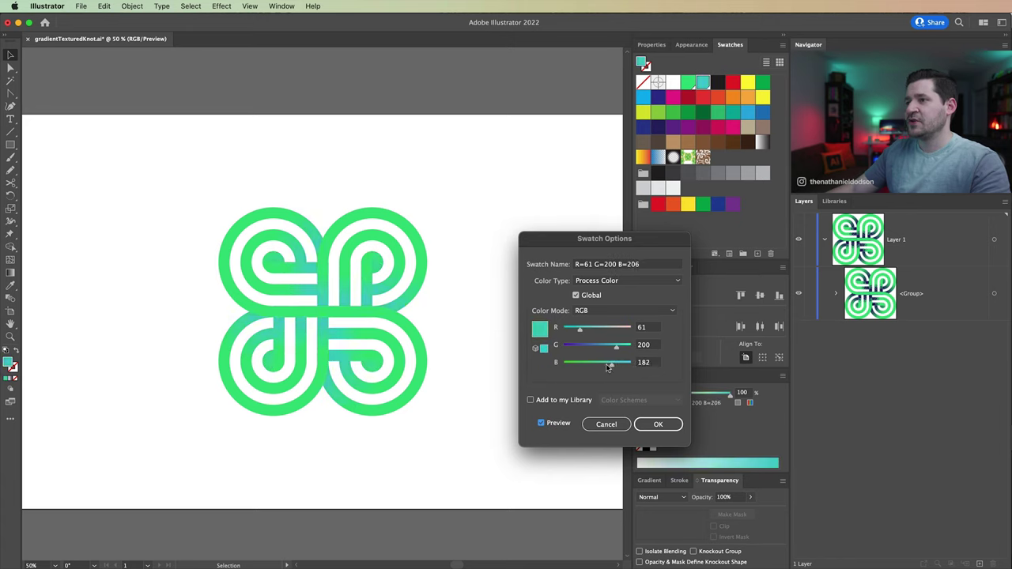
{"action": "left_click_drag", "start_coordinate": [616, 348], "coordinate": [598, 330]}
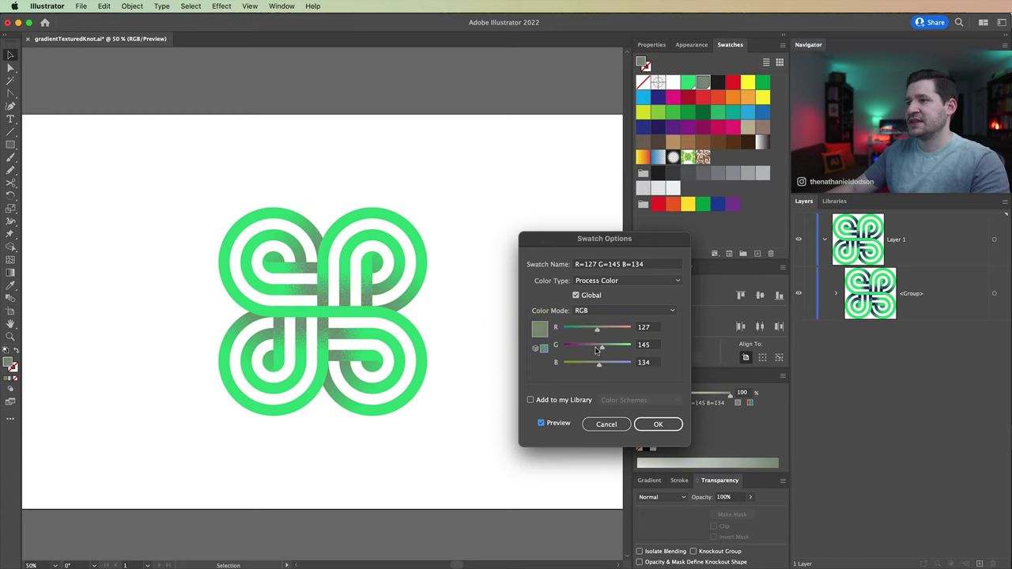
{"action": "mouse_move", "coordinate": [597, 329]}
{"action": "left_mouse_down"}
{"action": "mouse_move", "coordinate": [577, 332]}
{"action": "mouse_move", "coordinate": [600, 348]}
{"action": "left_mouse_up"}
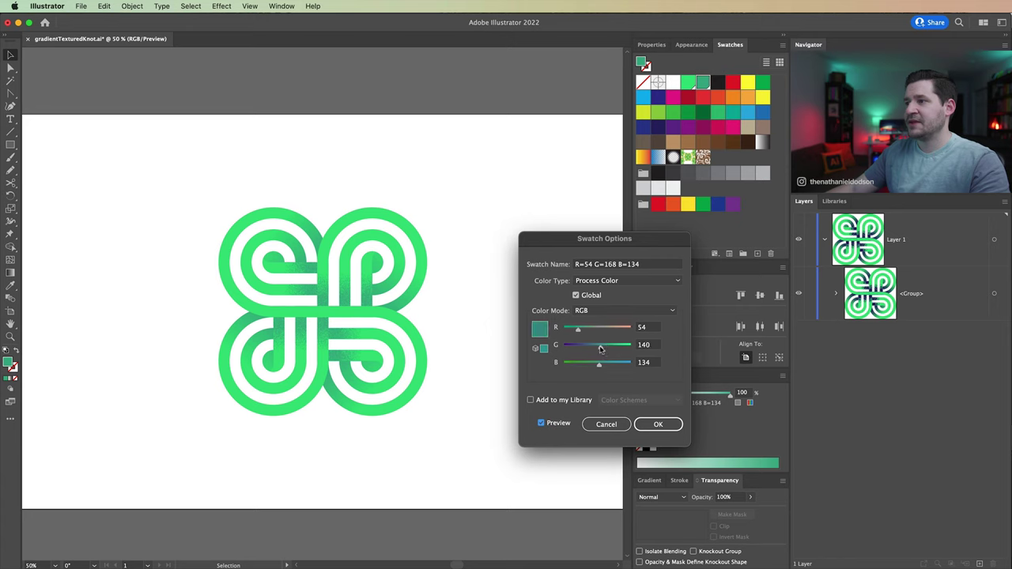
{"action": "left_click_drag", "start_coordinate": [593, 351], "coordinate": [588, 349]}
{"action": "left_click", "coordinate": [668, 426]}
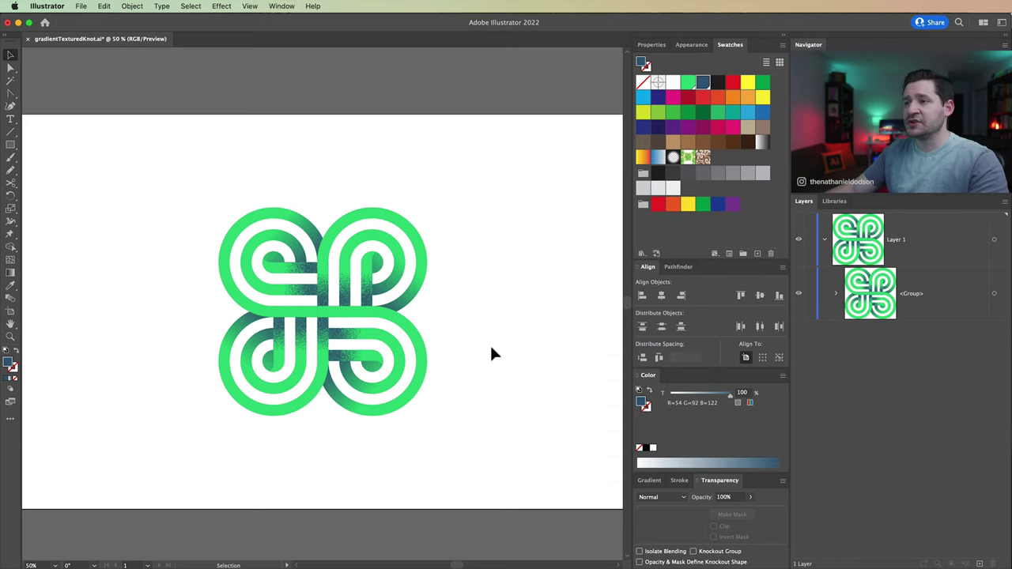
{"action": "key", "text": "super+minus"}
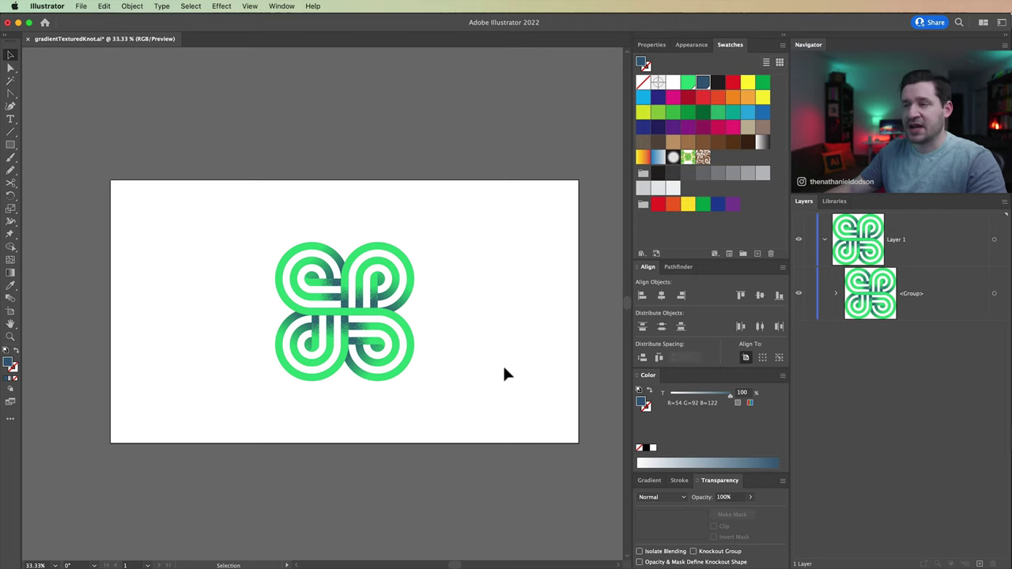
Option-drag the knot group to place a duplicate to its right.
{"action": "left_click", "coordinate": [334, 343]}
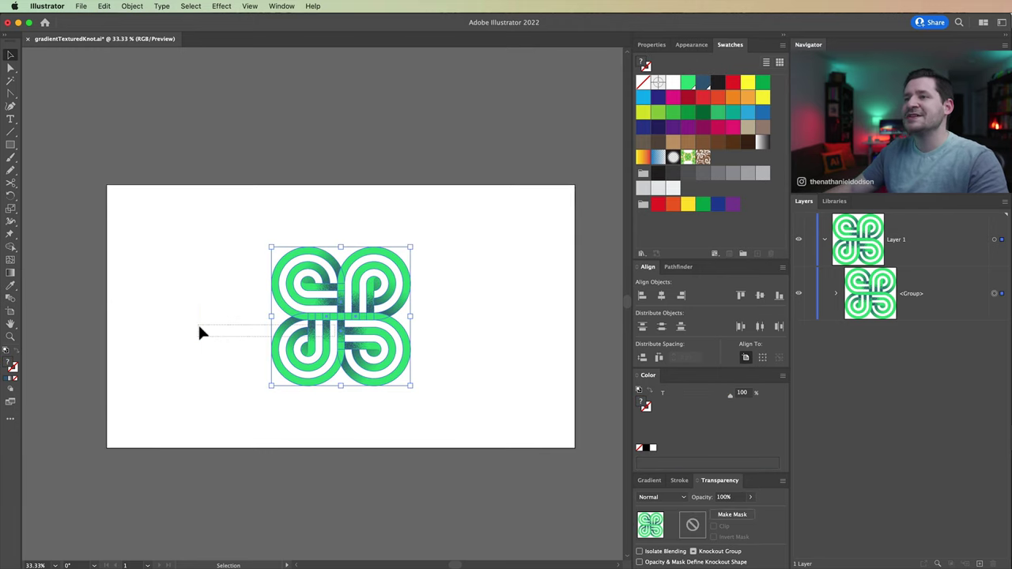
{"action": "left_click_drag", "start_coordinate": [342, 320], "coordinate": [443, 322]}
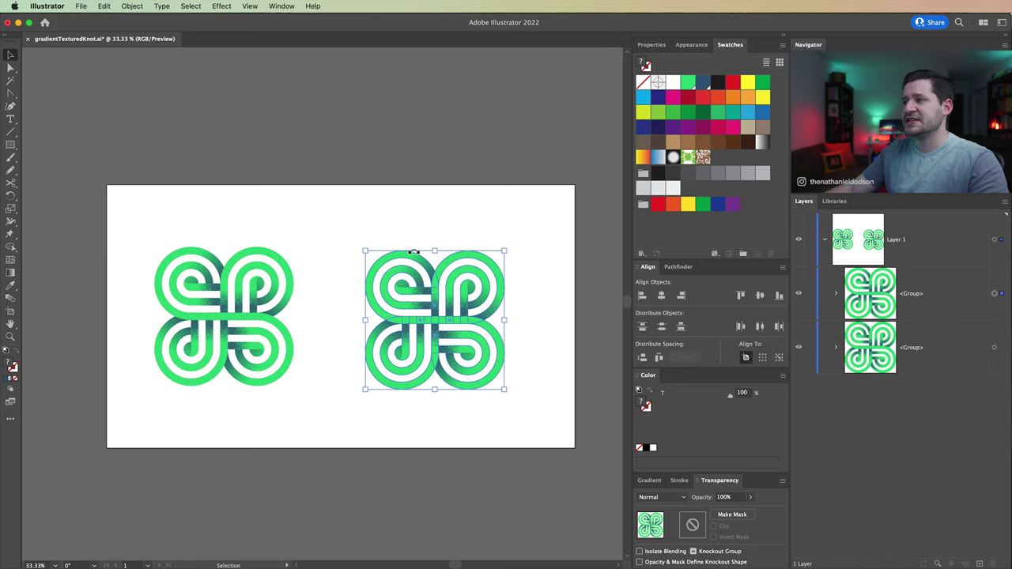
{"action": "scroll", "coordinate": [463, 301], "scroll_direction": "right", "scroll_amount": 2}
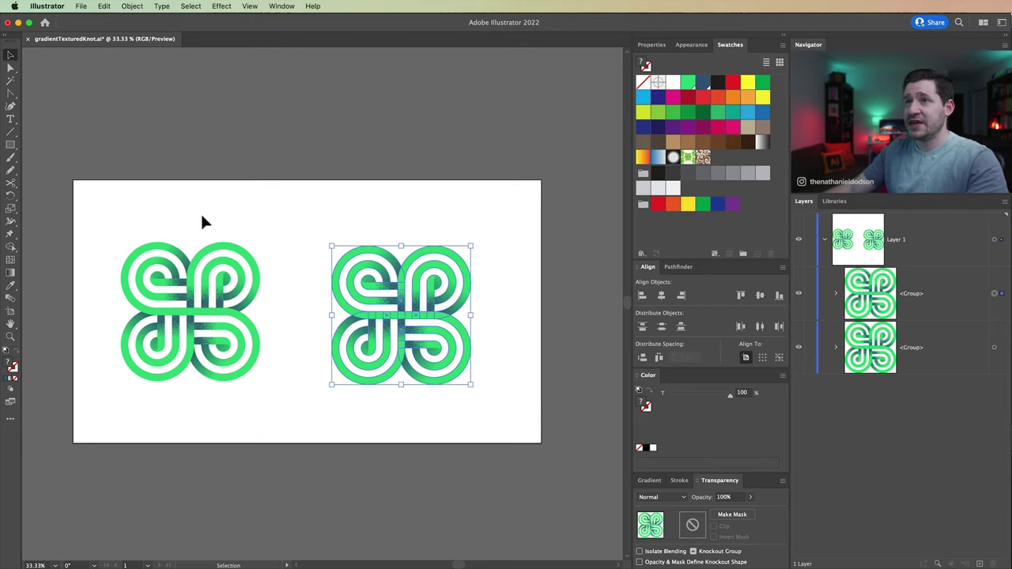
Open Recolor Artwork for the duplicated knot.
{"action": "left_click", "coordinate": [106, 7]}
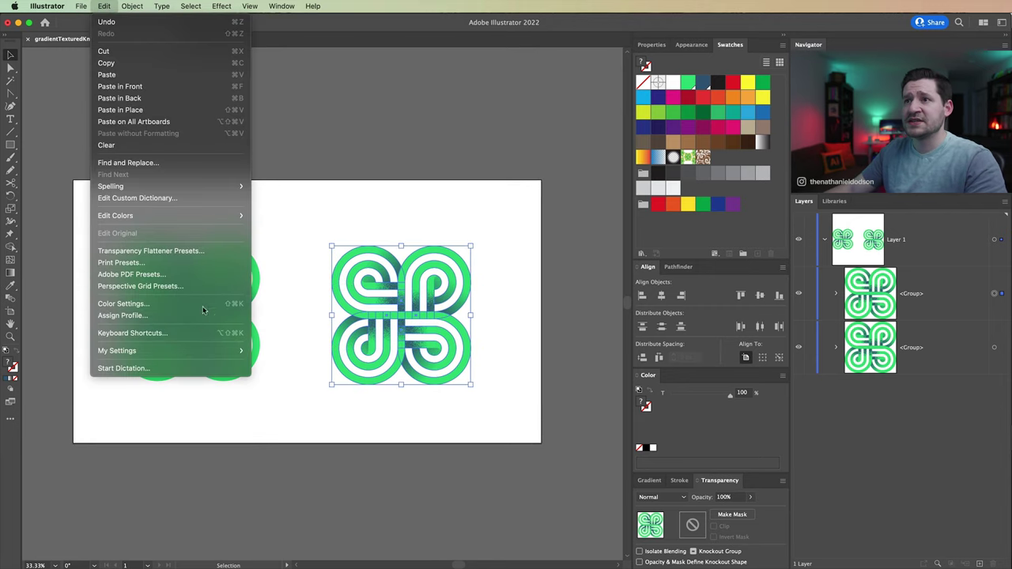
{"action": "key", "text": "Escape"}
{"action": "left_click", "coordinate": [105, 7]}
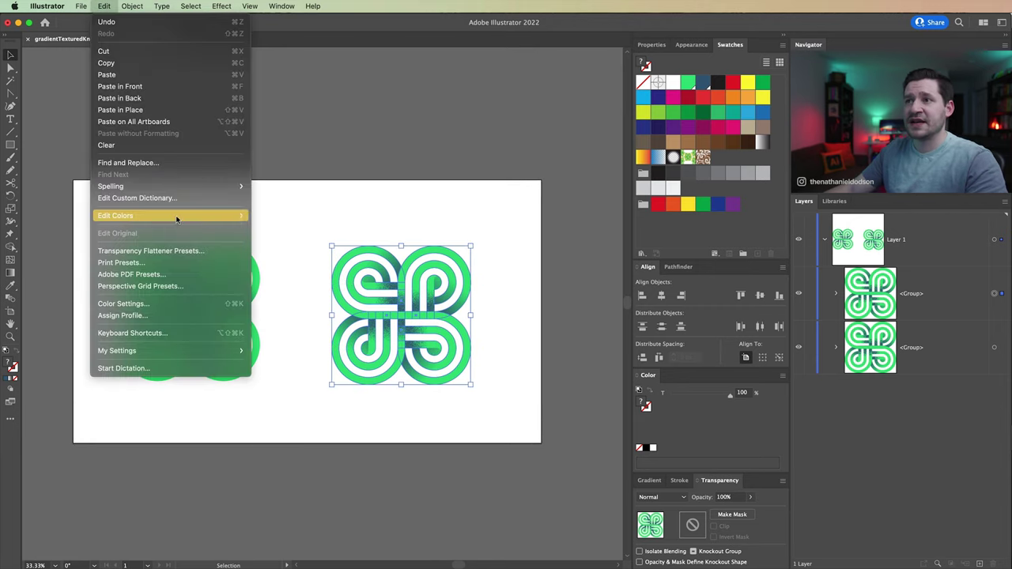
{"action": "key", "text": "Escape"}
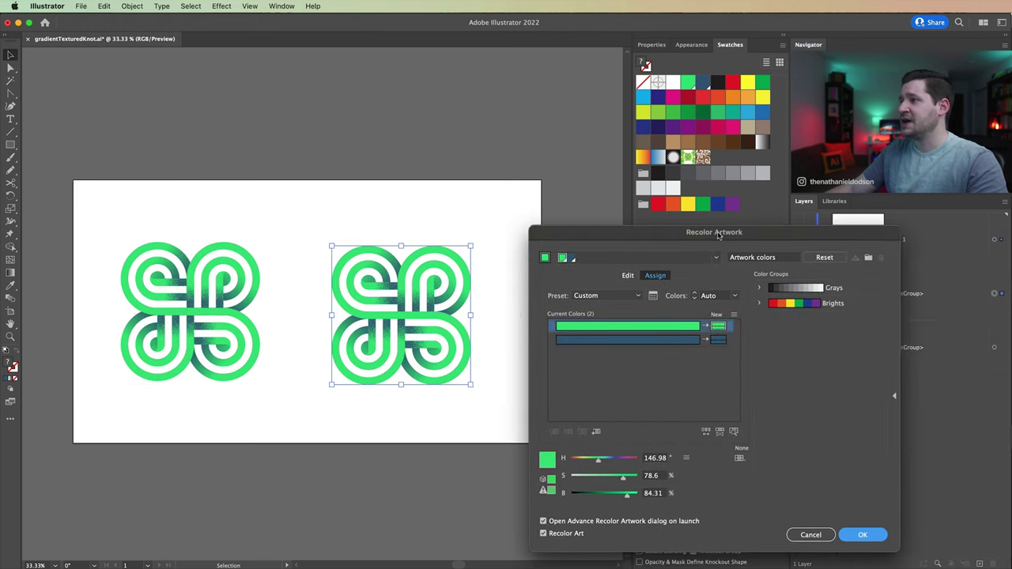
In Recolor Artwork, replace the green with yellow.
{"action": "double_click", "coordinate": [716, 329]}
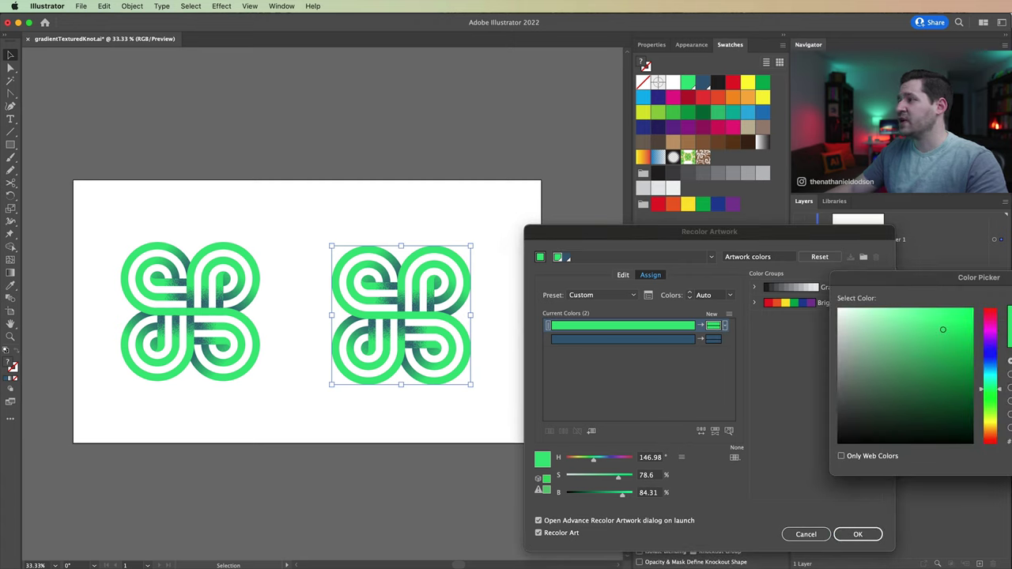
{"action": "left_click_drag", "start_coordinate": [791, 455], "coordinate": [791, 447]}
{"action": "left_click", "coordinate": [763, 350]}
{"action": "left_click", "coordinate": [892, 336]}
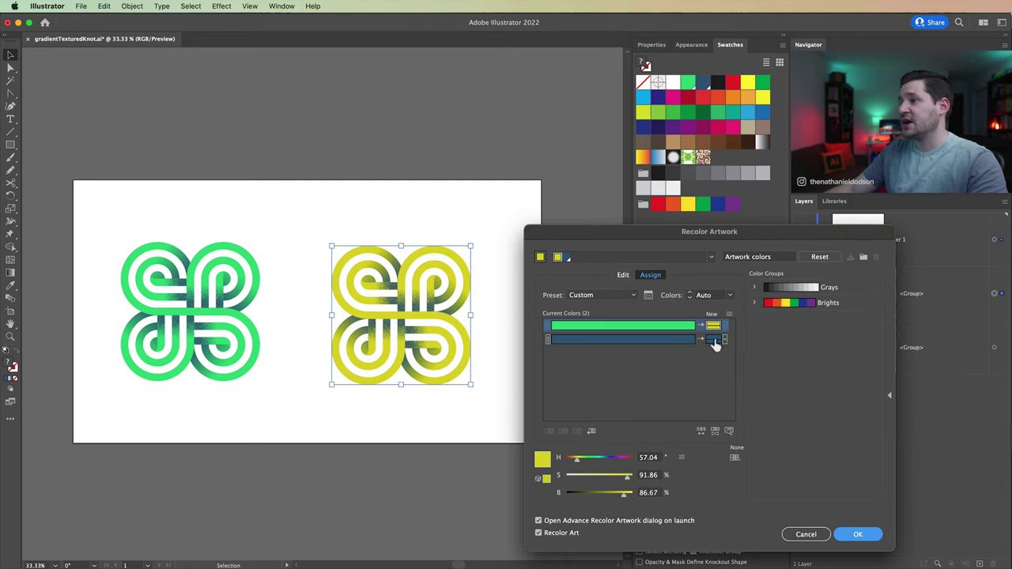
Replace the dark teal with a muted magenta.
{"action": "double_click", "coordinate": [713, 340]}
{"action": "mouse_move", "coordinate": [788, 360]}
{"action": "left_mouse_down"}
{"action": "mouse_move", "coordinate": [796, 349]}
{"action": "mouse_move", "coordinate": [768, 353]}
{"action": "mouse_move", "coordinate": [767, 362]}
{"action": "left_mouse_up"}
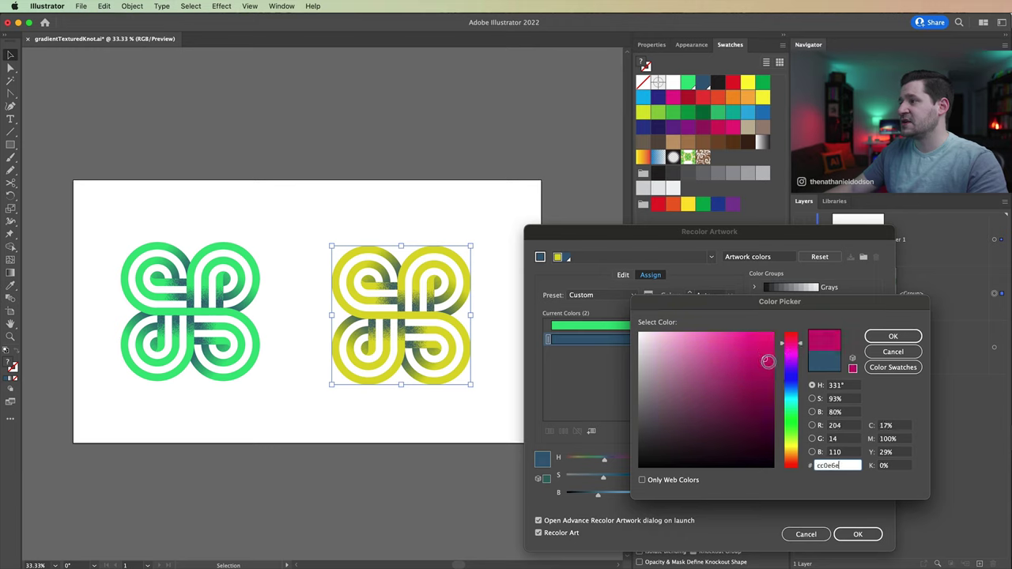
{"action": "key", "text": "Return"}
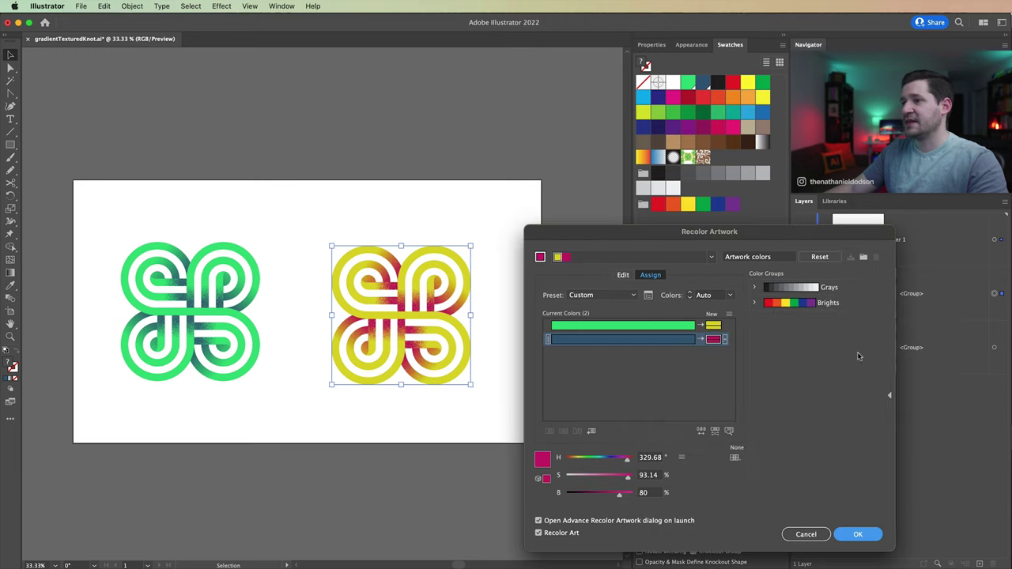
{"action": "double_click", "coordinate": [713, 341]}
{"action": "left_click_drag", "start_coordinate": [760, 366], "coordinate": [736, 363]}
{"action": "left_click", "coordinate": [877, 336]}
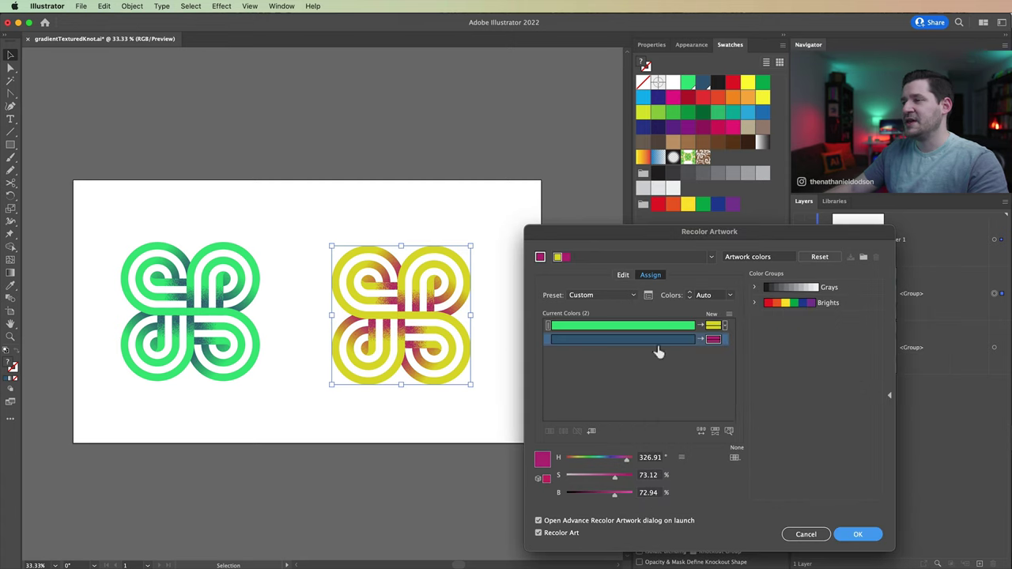
Set the magenta replacement to hex db2871 and apply the recolor.
{"action": "double_click", "coordinate": [711, 345]}
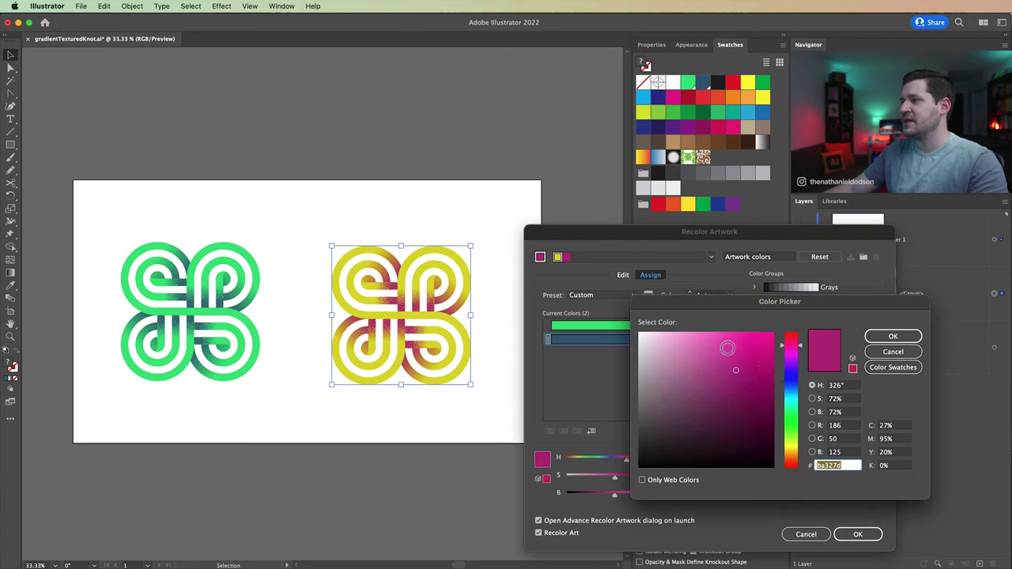
{"action": "left_click", "coordinate": [797, 348]}
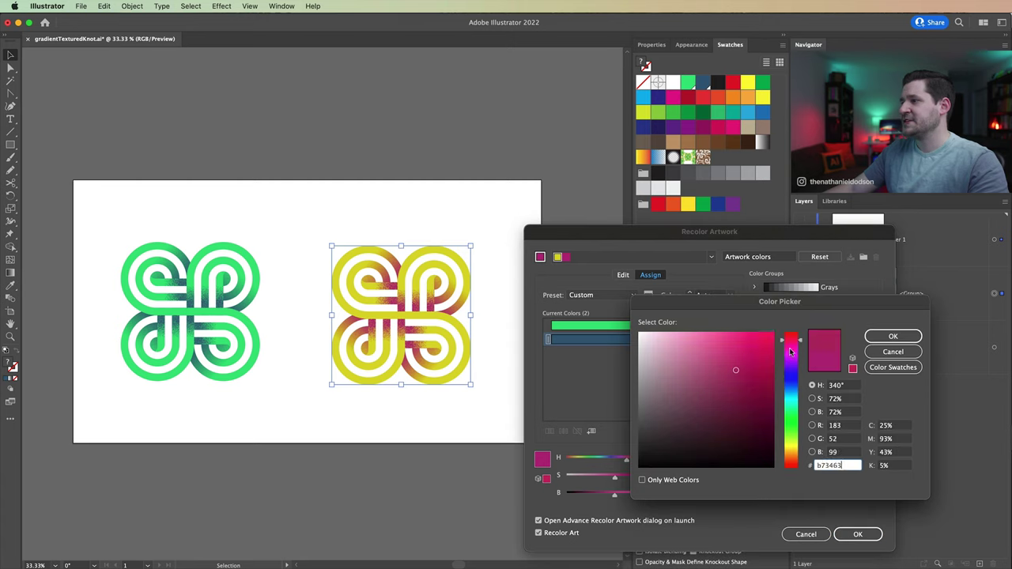
{"action": "left_click", "coordinate": [892, 351]}
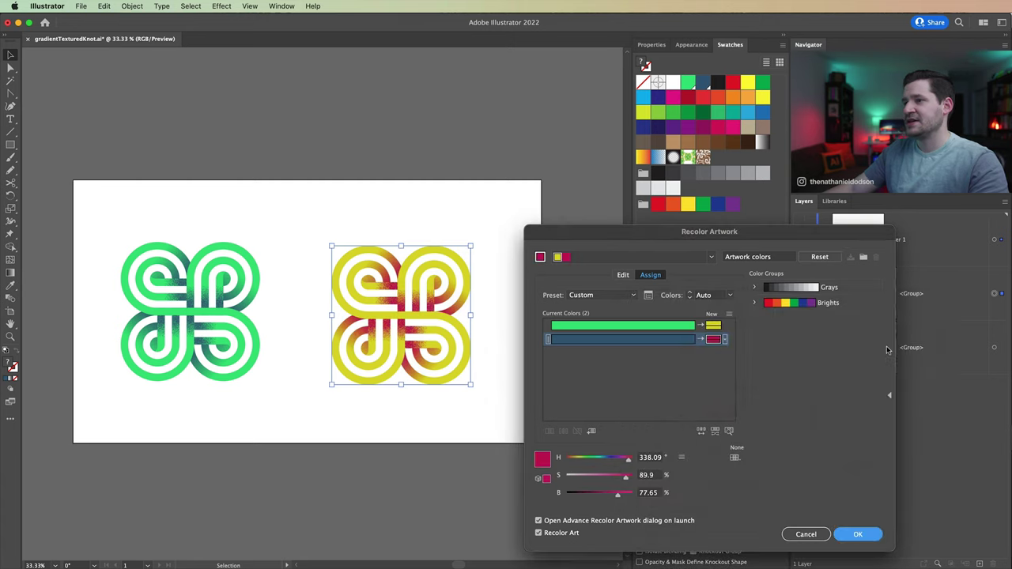
{"action": "double_click", "coordinate": [714, 341]}
{"action": "type", "text": "db2871"}
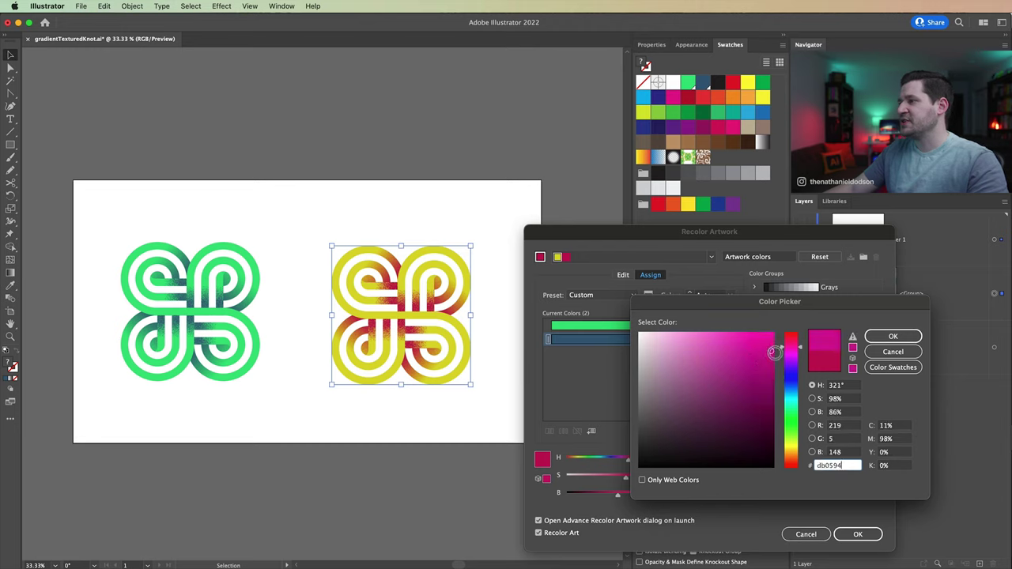
{"action": "left_click", "coordinate": [892, 336]}
{"action": "left_click", "coordinate": [859, 535]}
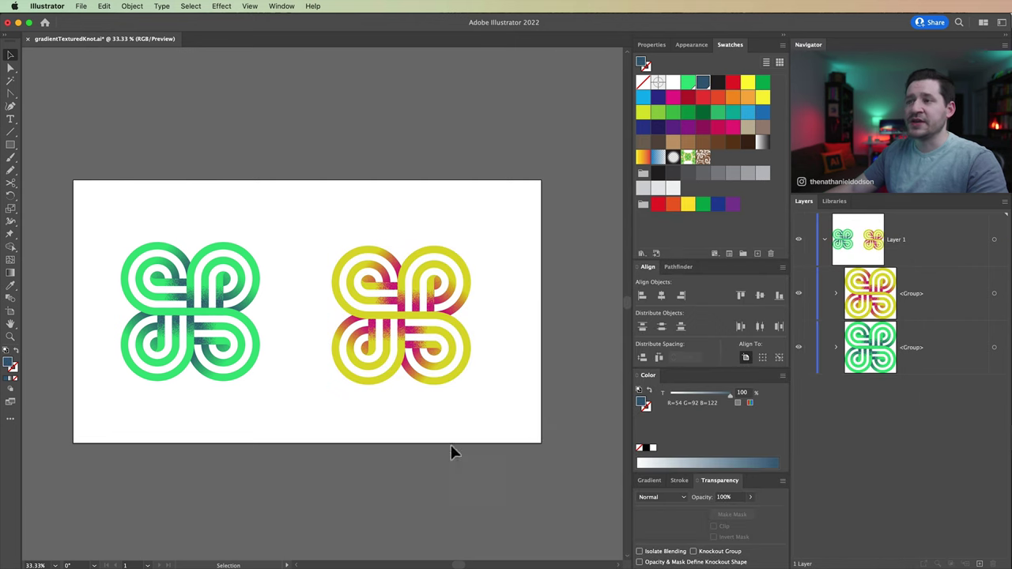
{"action": "scroll", "coordinate": [450, 450], "scroll_direction": "left", "scroll_amount": 2}
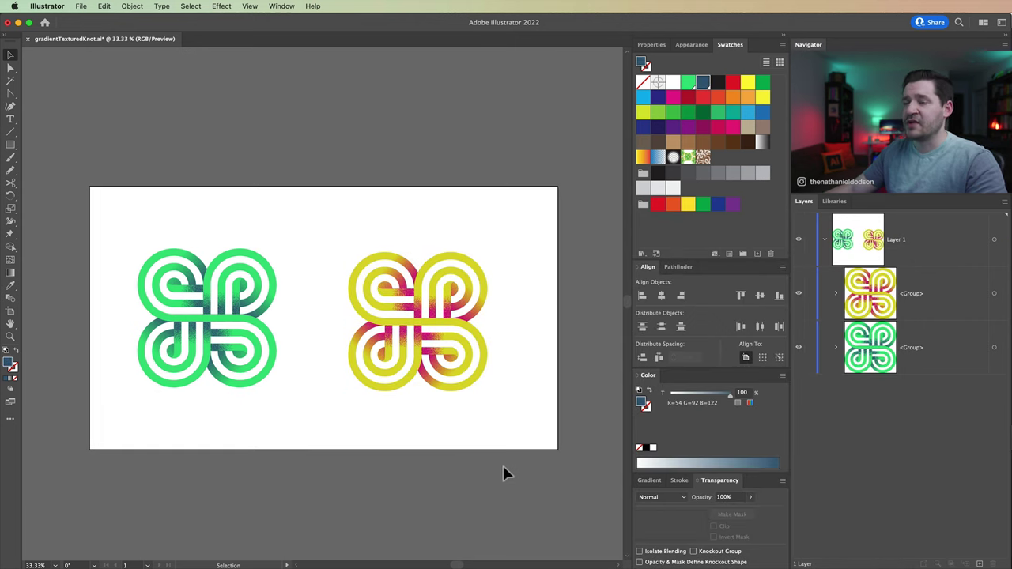
{"action": "left_click_drag", "start_coordinate": [506, 212], "coordinate": [104, 427]}
{"action": "left_click", "coordinate": [352, 471]}
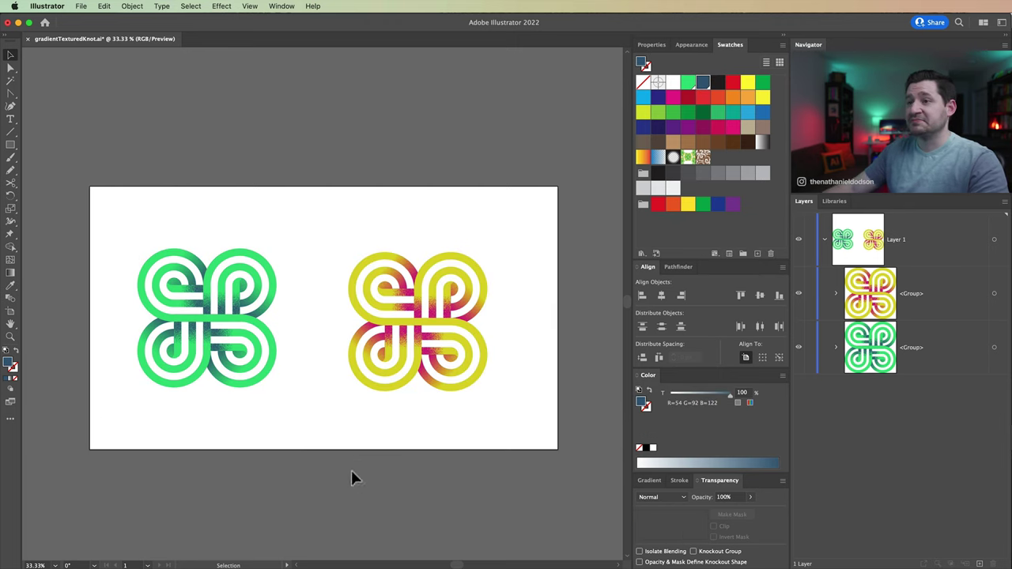